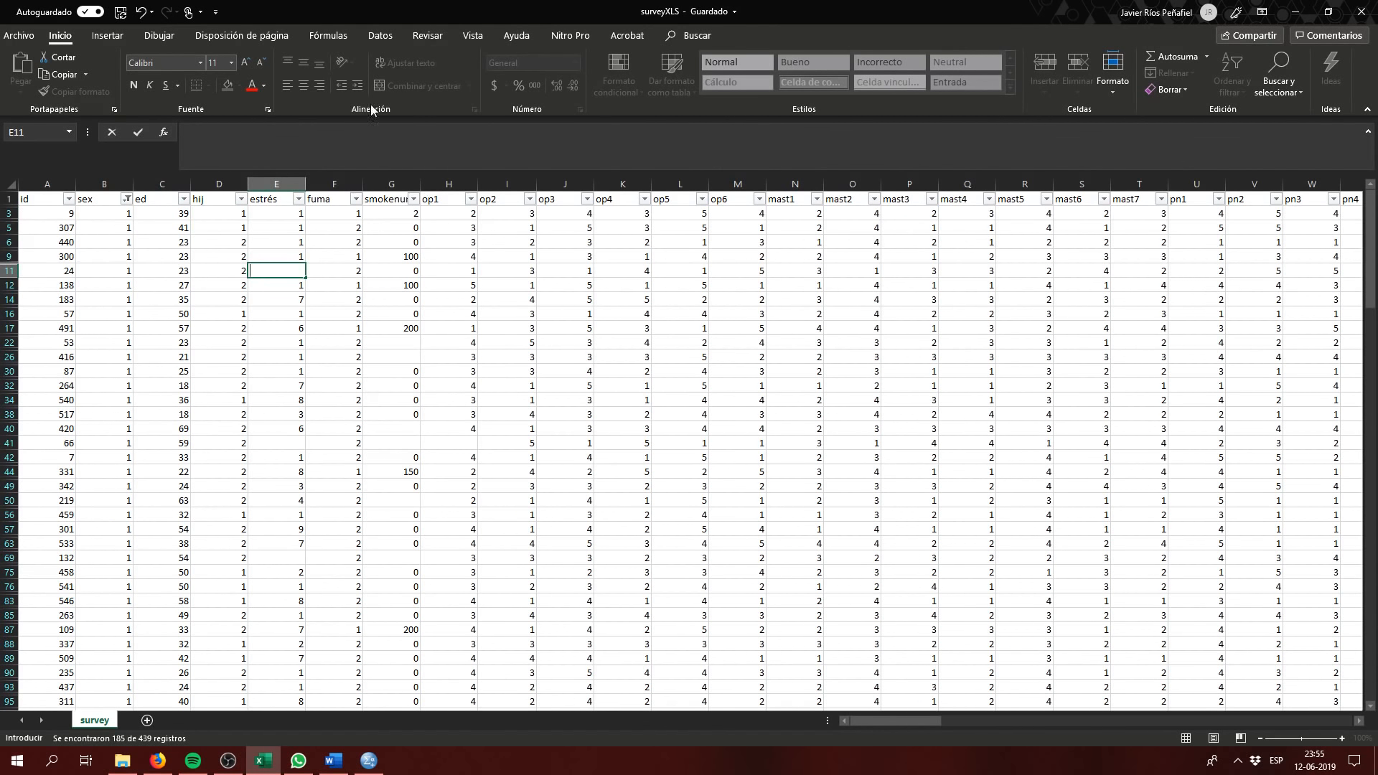
Step: Enable the Herramientas para análisis add-in through the program options for Excel add-ins
{"action": "key", "text": "Escape"}
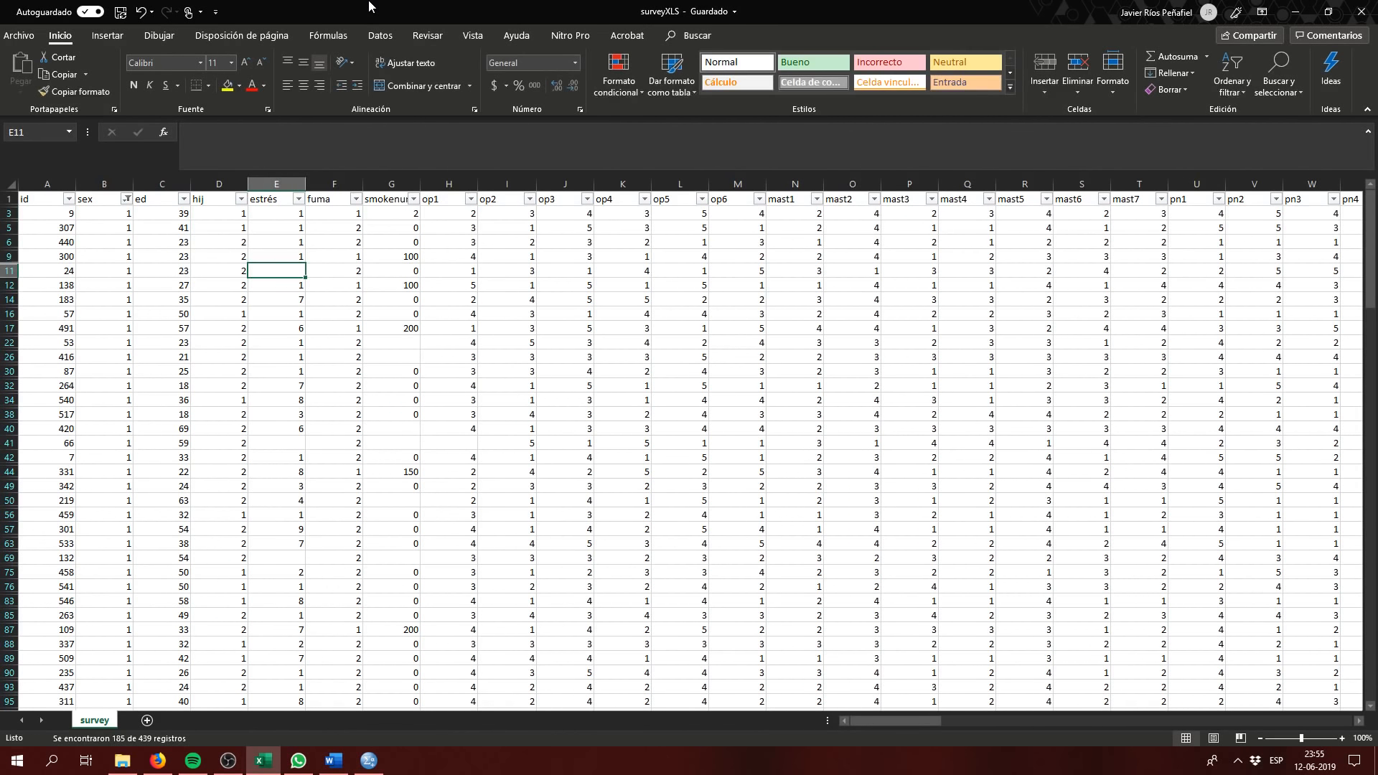
{"action": "left_click", "coordinate": [373, 139]}
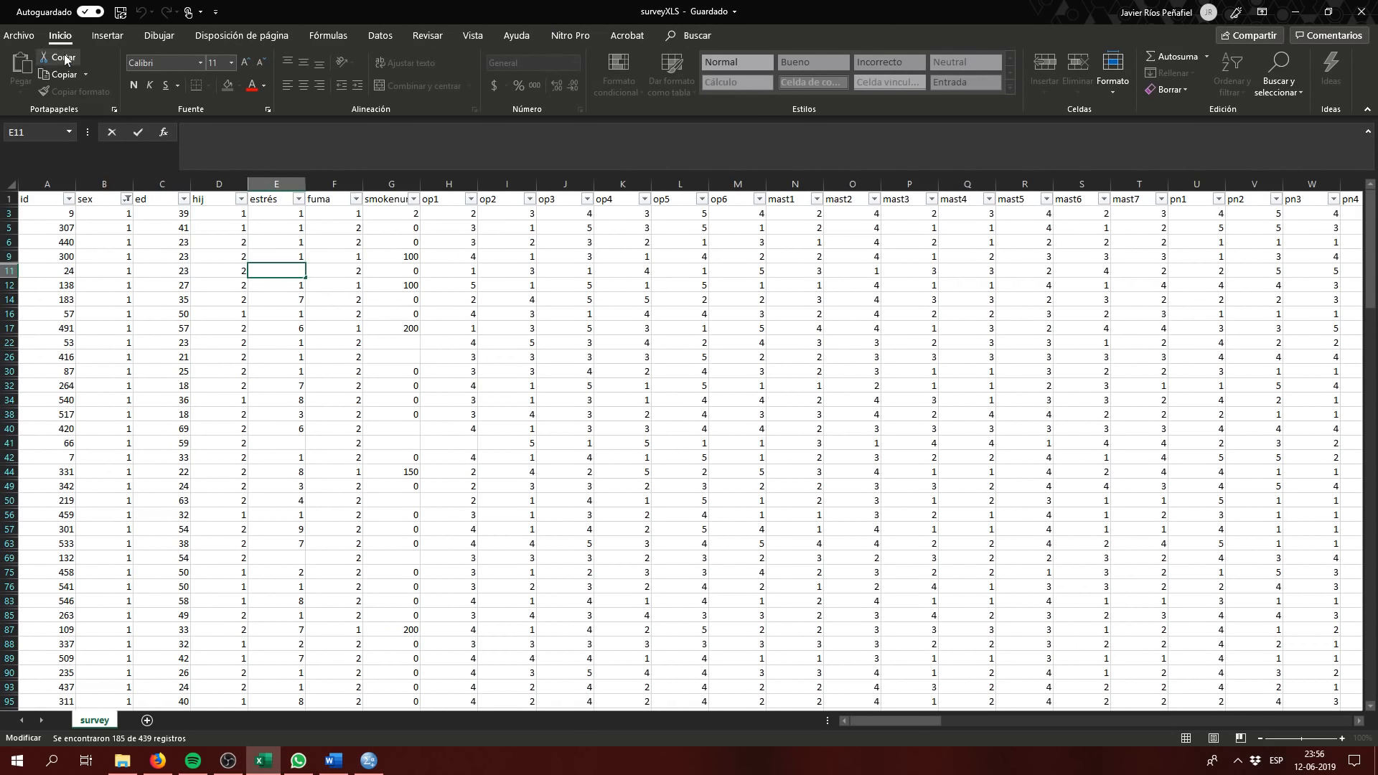
{"action": "left_click", "coordinate": [29, 40]}
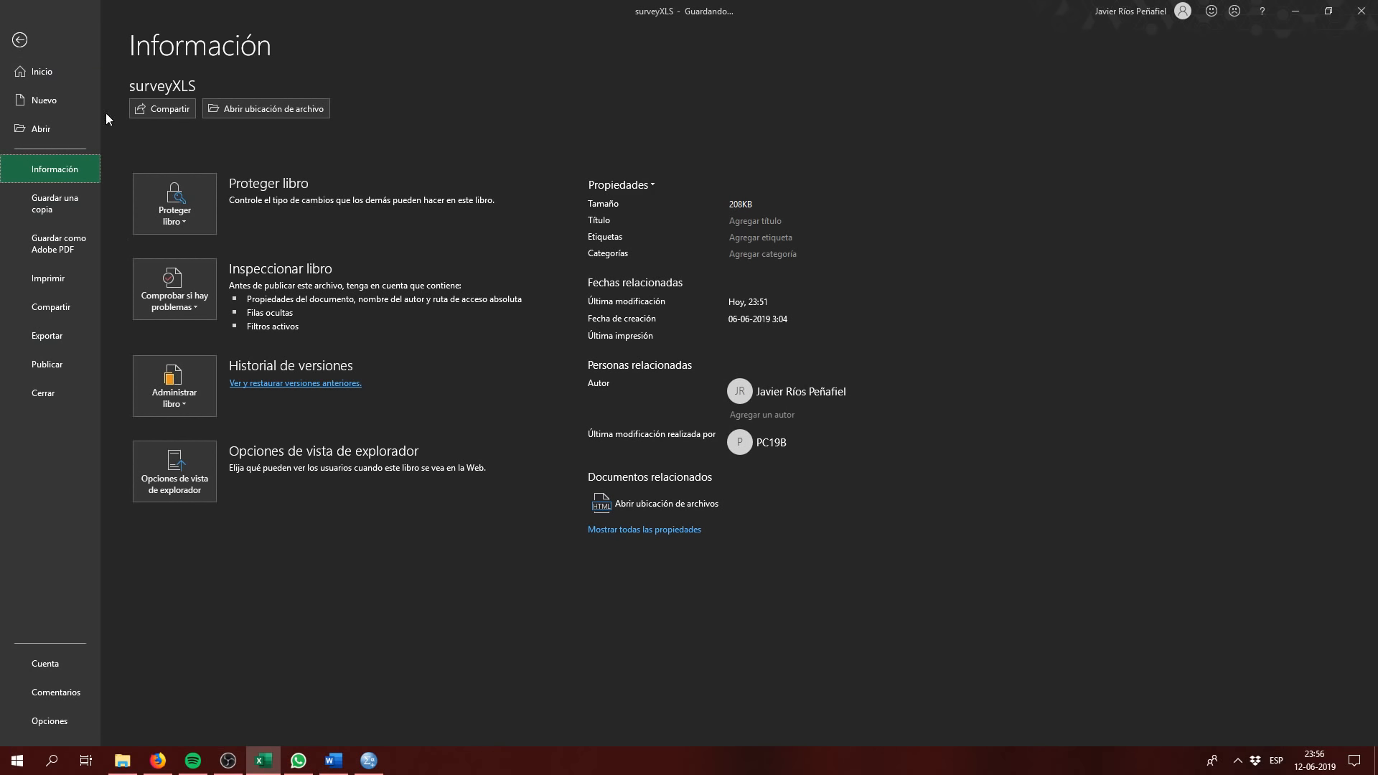
{"action": "left_click", "coordinate": [46, 727]}
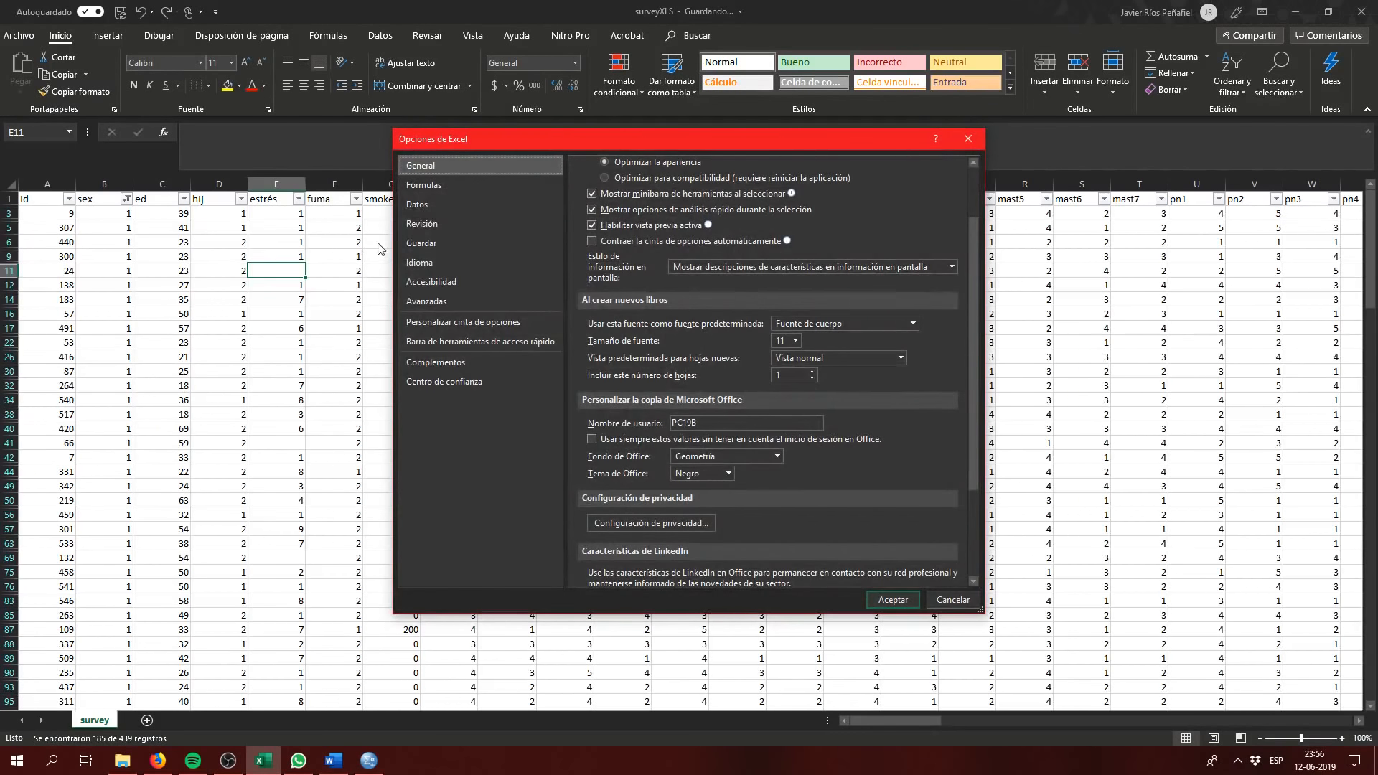
{"action": "left_click_drag", "start_coordinate": [671, 144], "coordinate": [653, 136]}
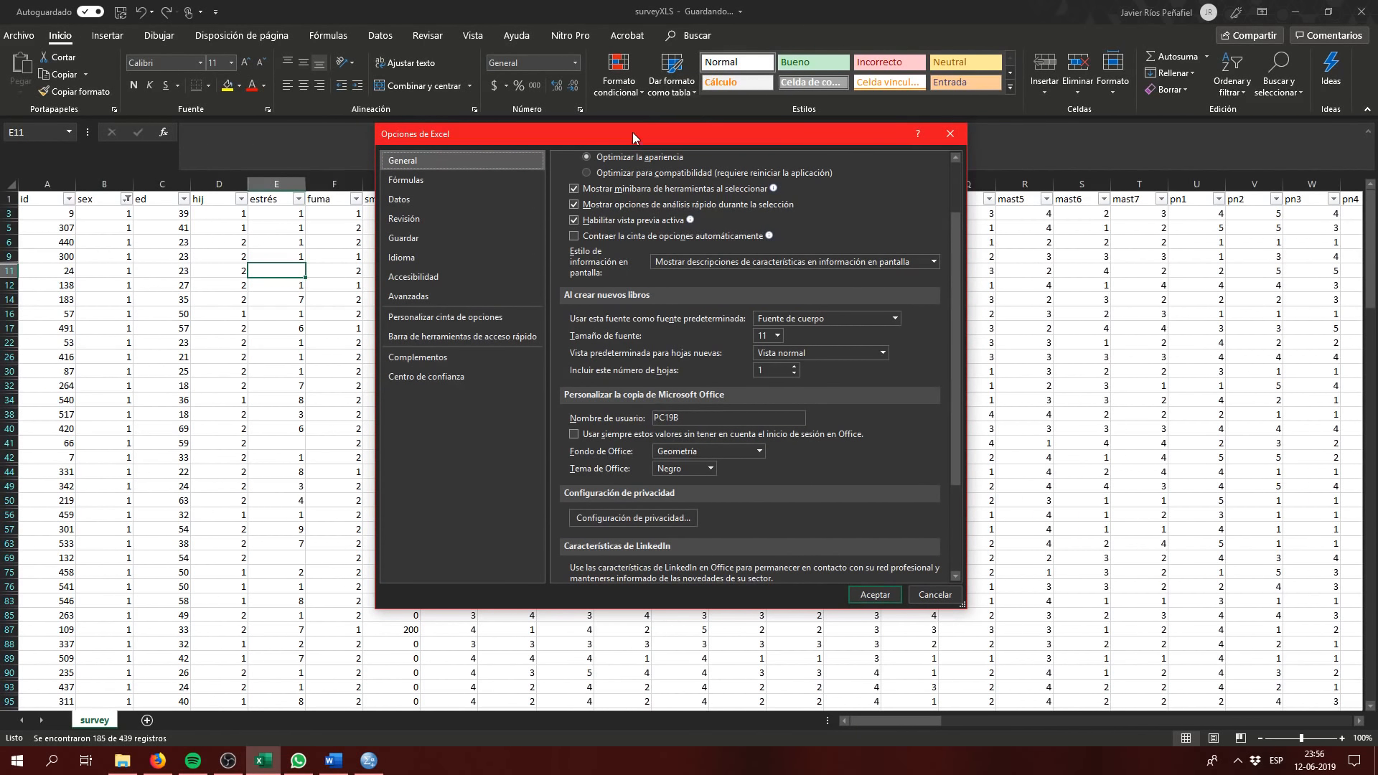
{"action": "left_click", "coordinate": [431, 357]}
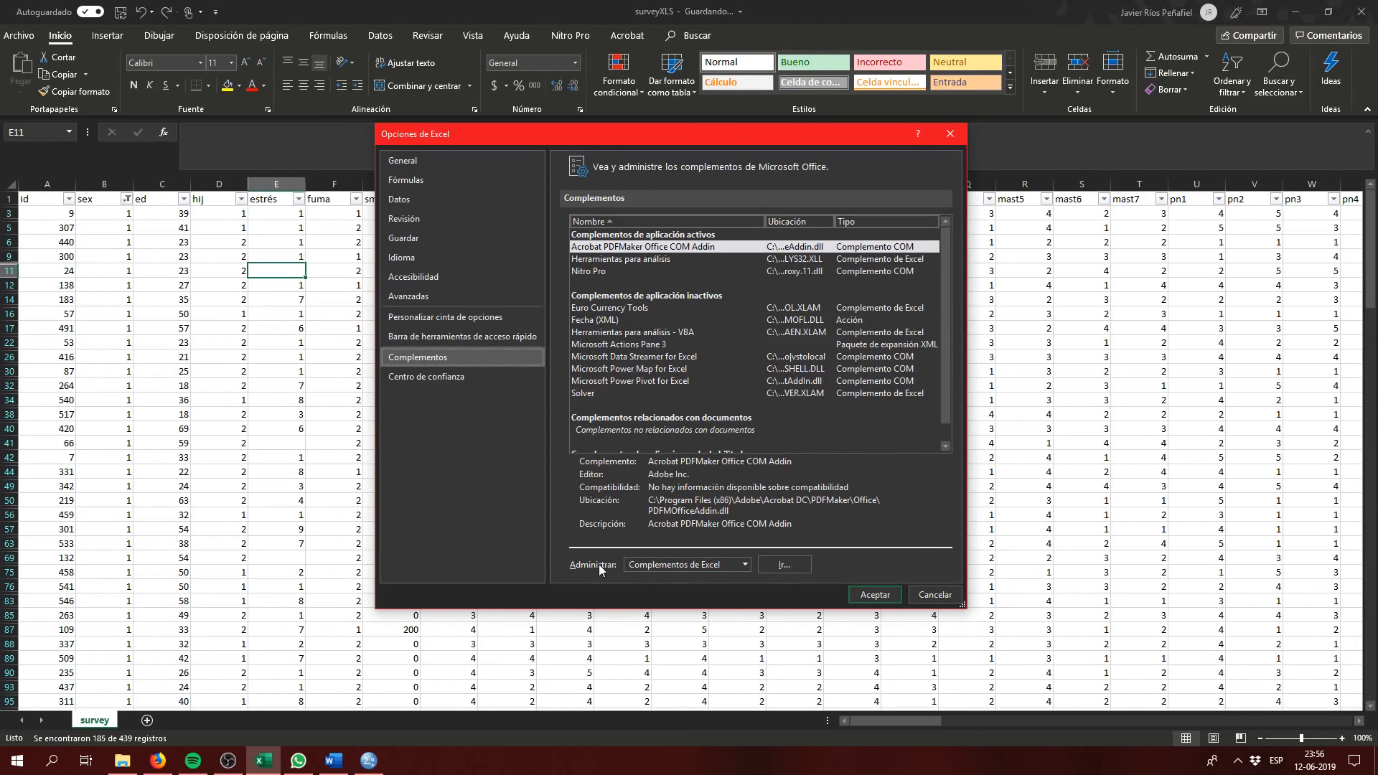
{"action": "left_click", "coordinate": [800, 565]}
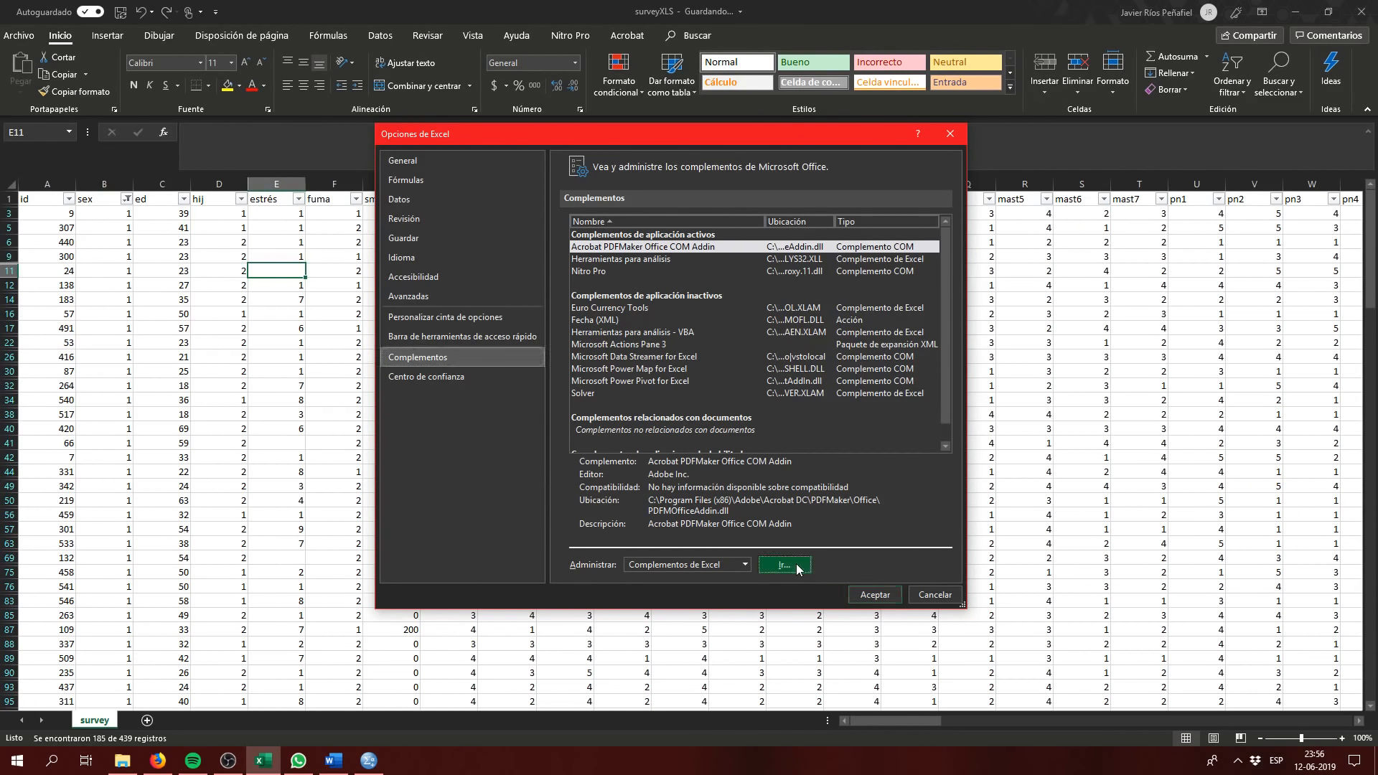
{"action": "left_click_drag", "start_coordinate": [658, 136], "coordinate": [656, 191]}
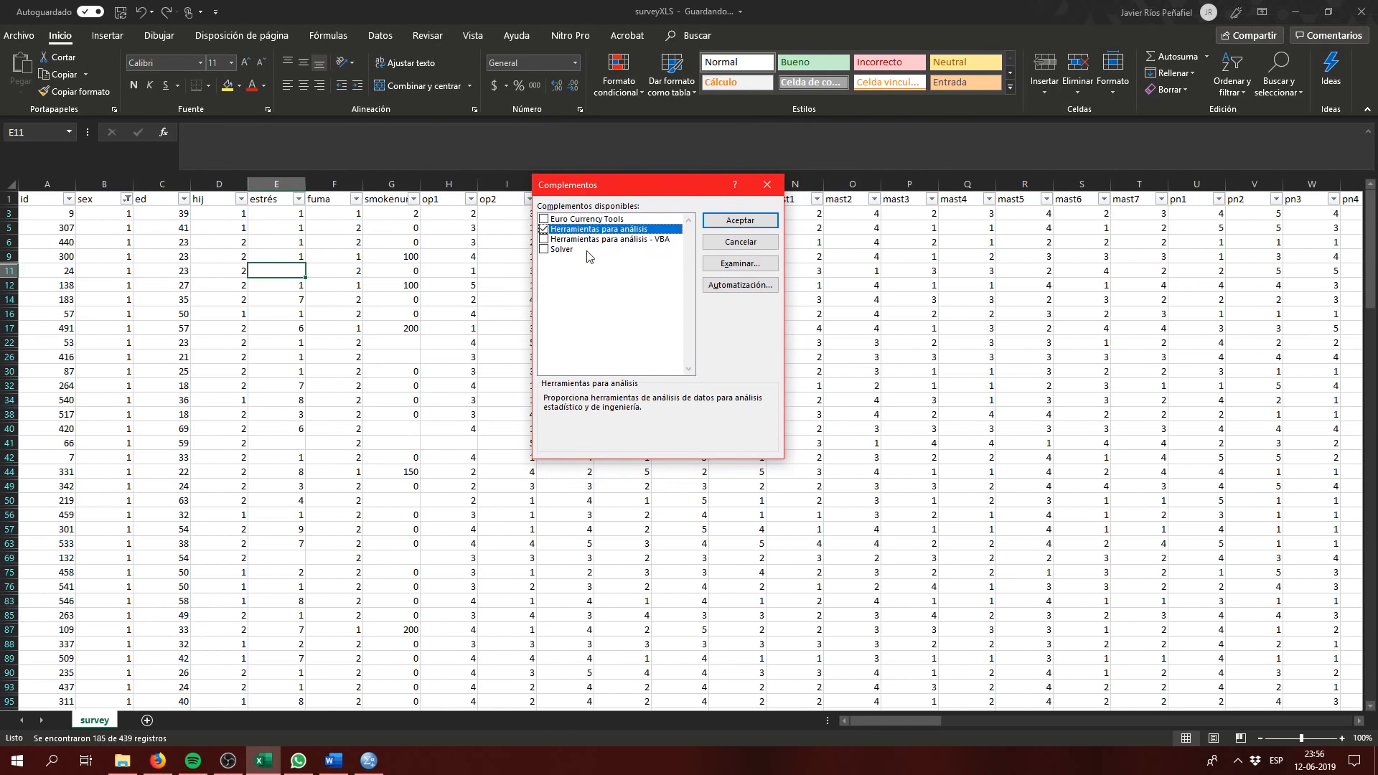
{"action": "left_click", "coordinate": [544, 230]}
{"action": "left_click", "coordinate": [544, 230]}
{"action": "left_click", "coordinate": [756, 228]}
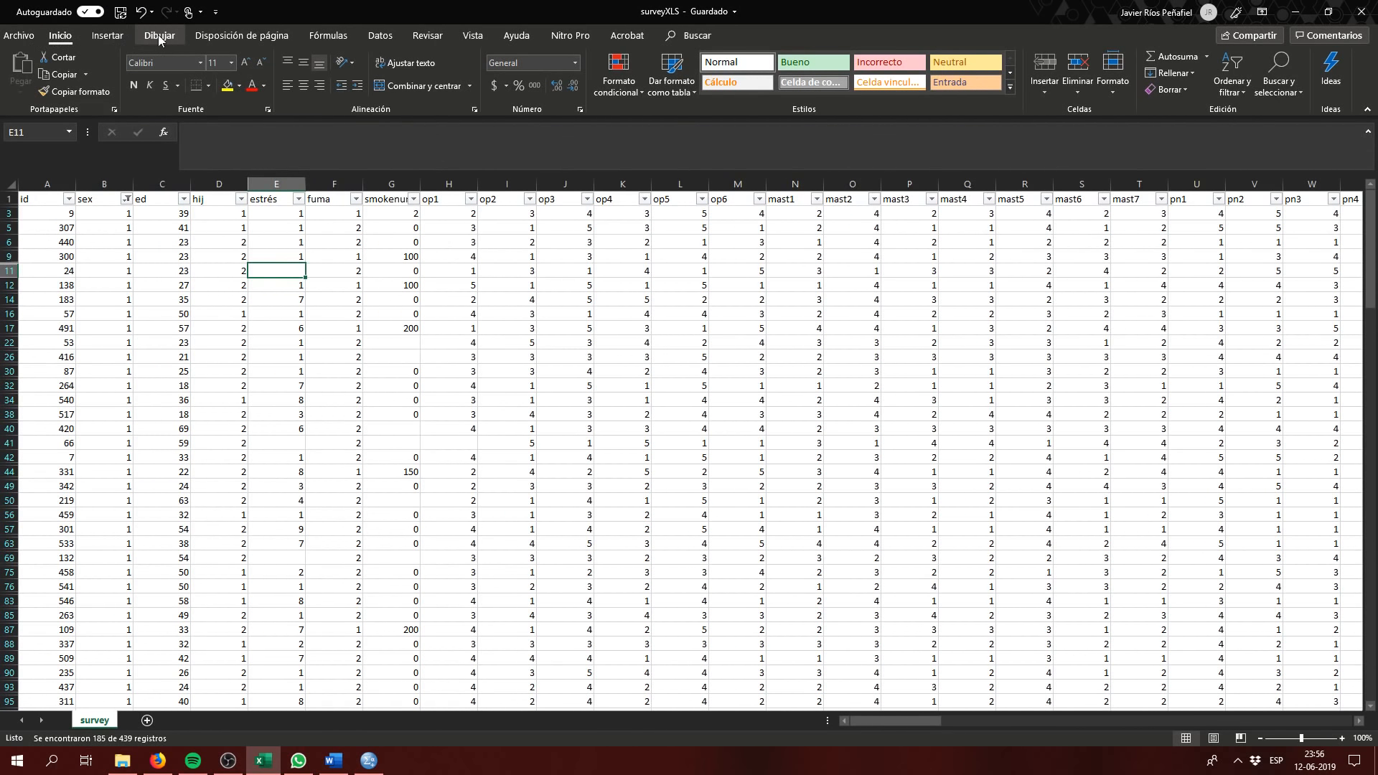
Step: Look through the statistical functions offered by the Análisis de datos tool, including the t tests, and close it
{"action": "left_click", "coordinate": [381, 37]}
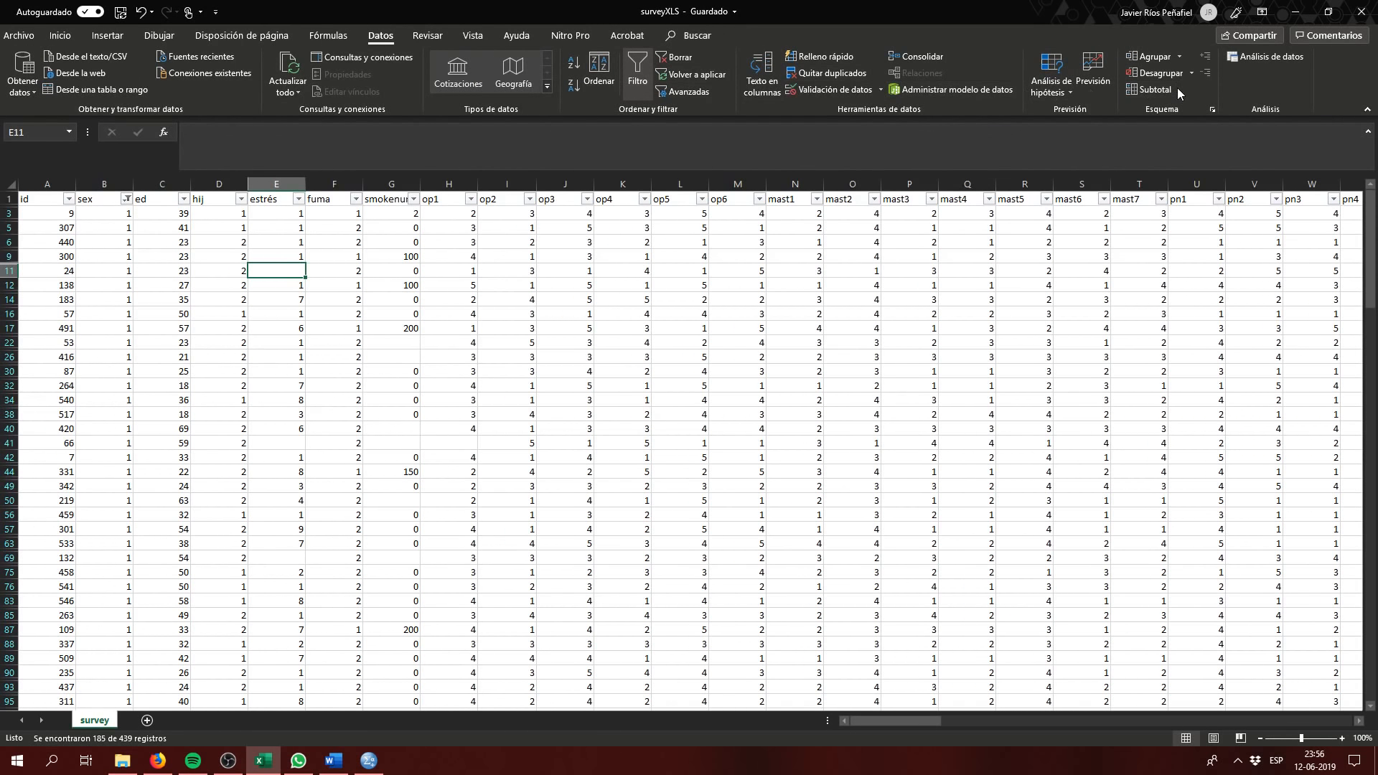
{"action": "left_click", "coordinate": [1266, 56]}
{"action": "left_click_drag", "start_coordinate": [773, 309], "coordinate": [777, 347]}
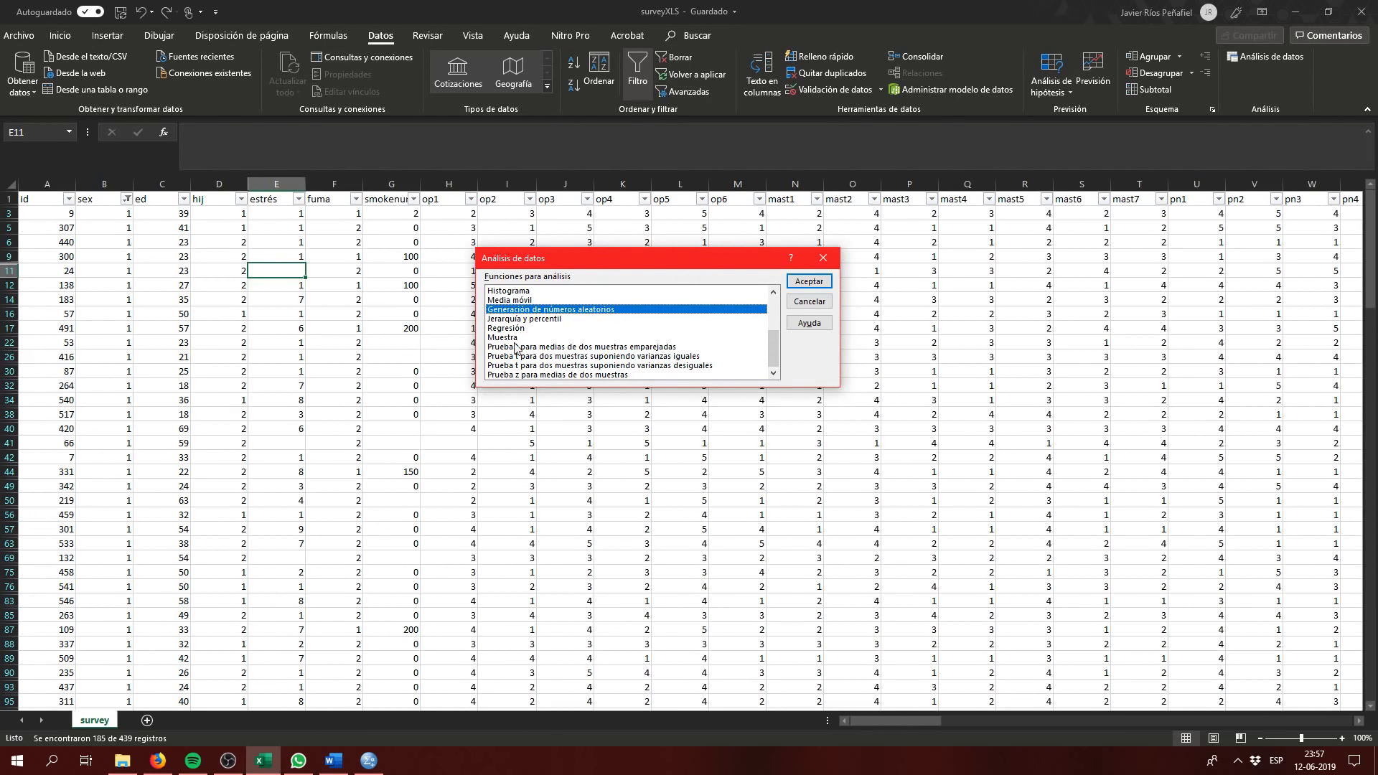
{"action": "left_click", "coordinate": [810, 303]}
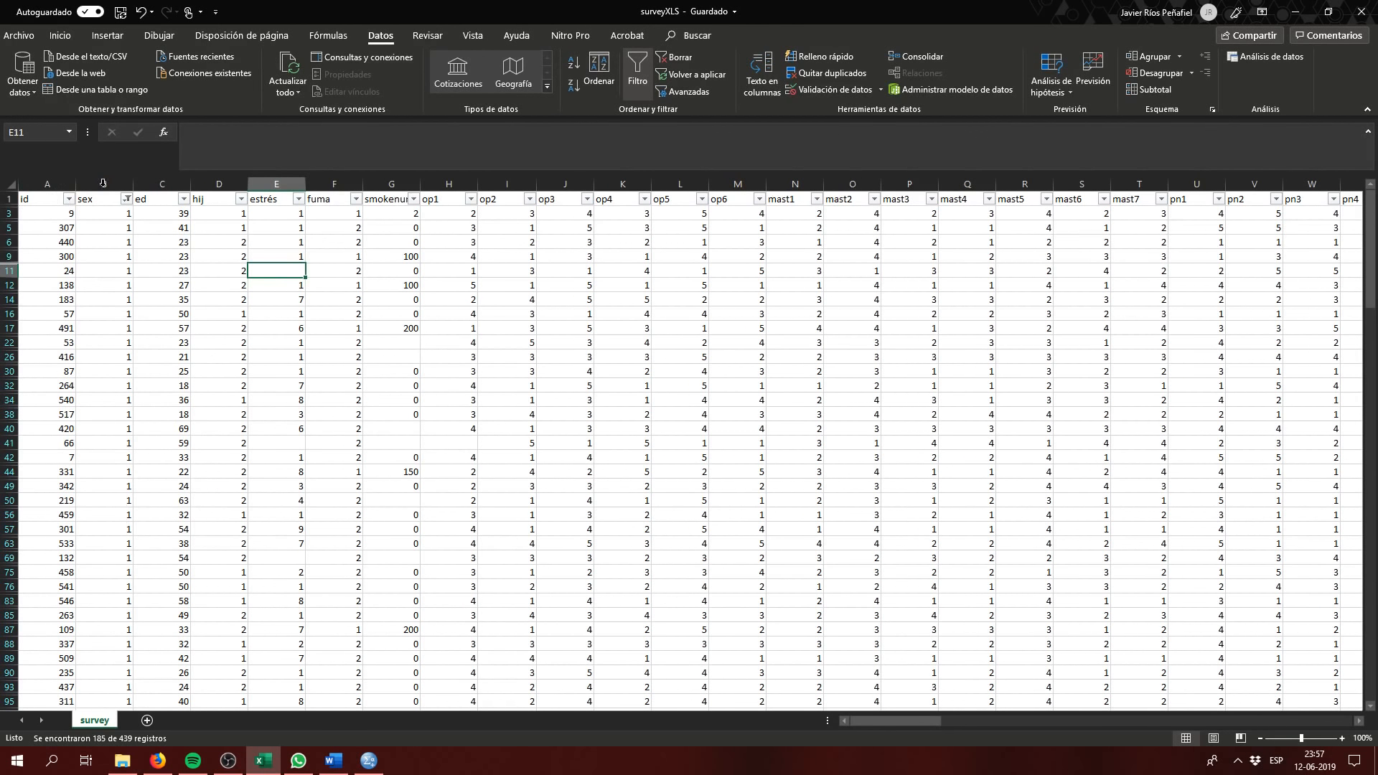
{"action": "left_click", "coordinate": [183, 201]}
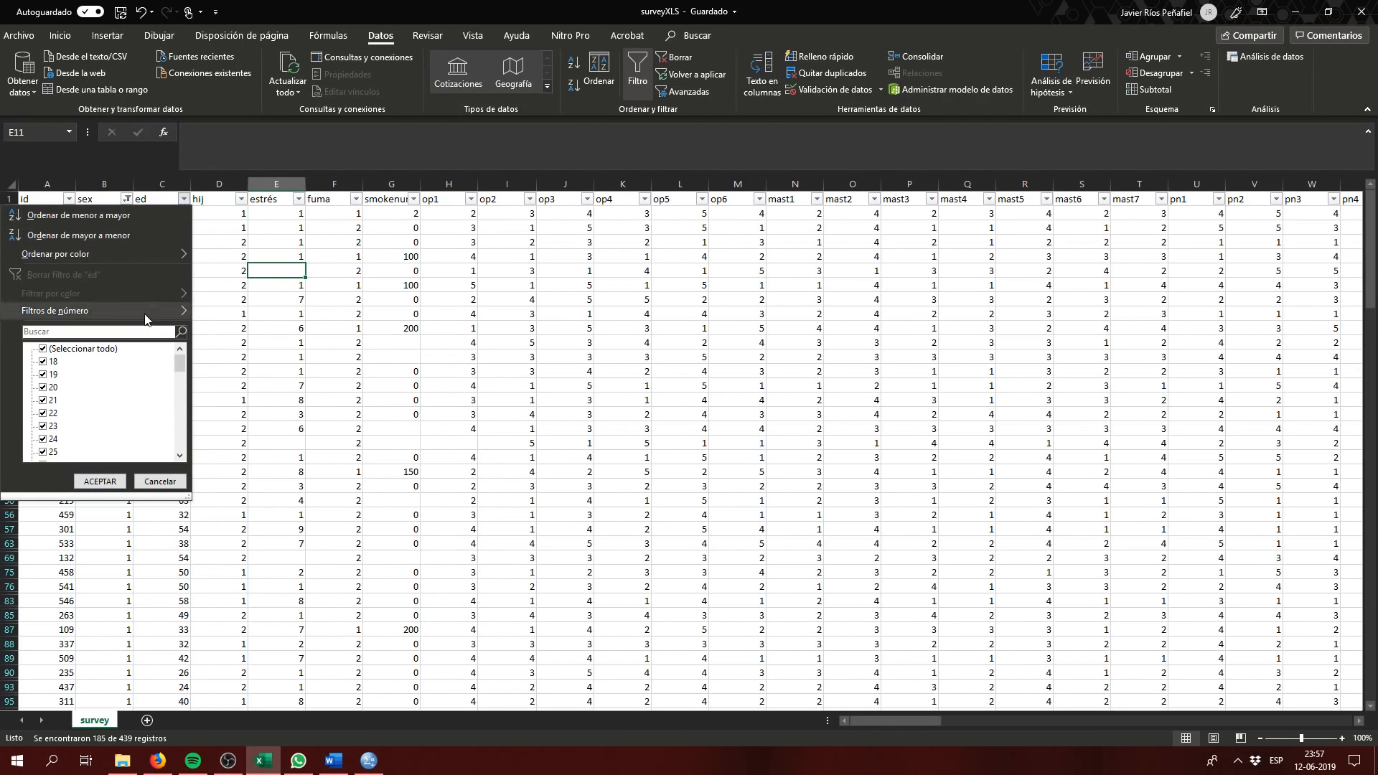
{"action": "mouse_move", "coordinate": [178, 361]}
{"action": "left_mouse_down"}
{"action": "mouse_move", "coordinate": [183, 439]}
{"action": "mouse_move", "coordinate": [181, 358]}
{"action": "left_mouse_up"}
{"action": "left_click", "coordinate": [43, 349]}
{"action": "left_click", "coordinate": [43, 362]}
{"action": "left_click", "coordinate": [43, 374]}
{"action": "left_click", "coordinate": [43, 388]}
{"action": "left_click", "coordinate": [43, 401]}
{"action": "left_click", "coordinate": [43, 413]}
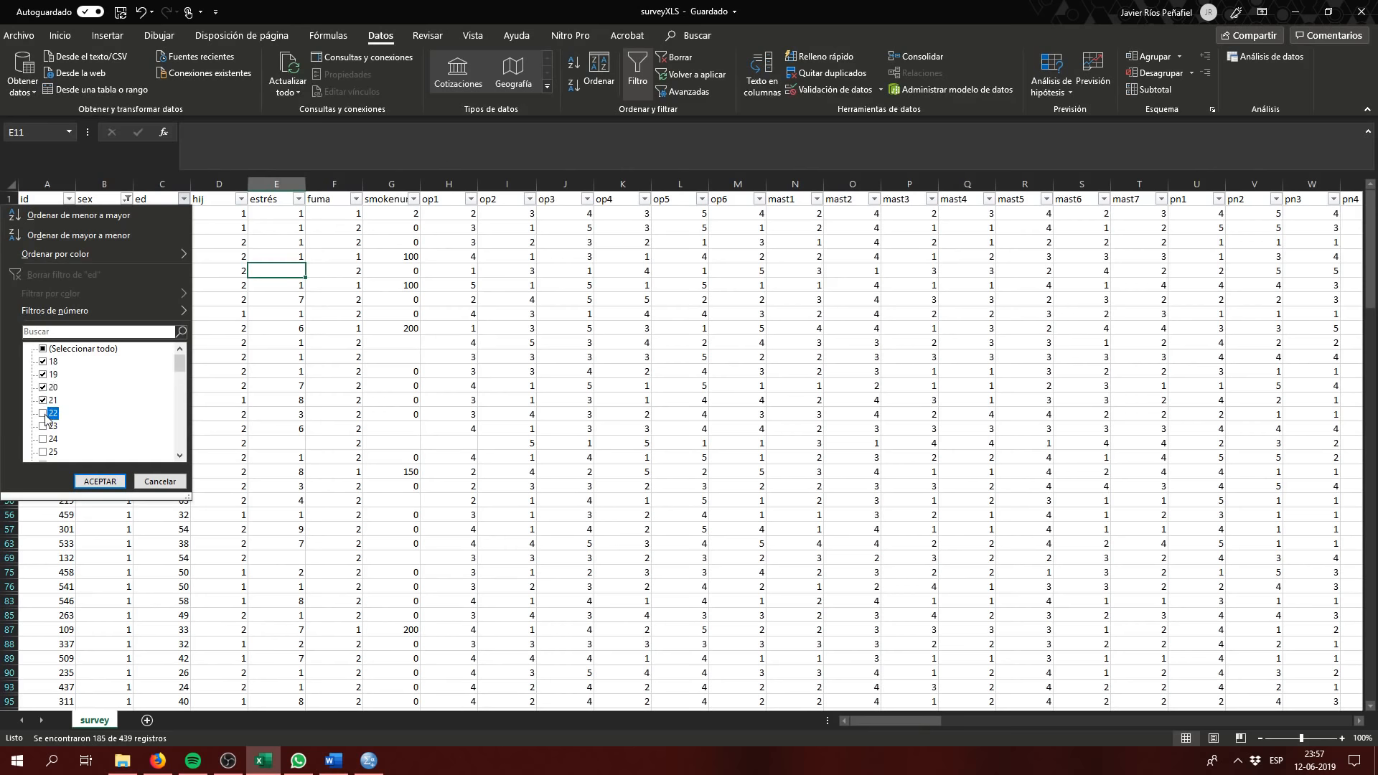
{"action": "left_click", "coordinate": [43, 427]}
{"action": "left_click", "coordinate": [43, 440]}
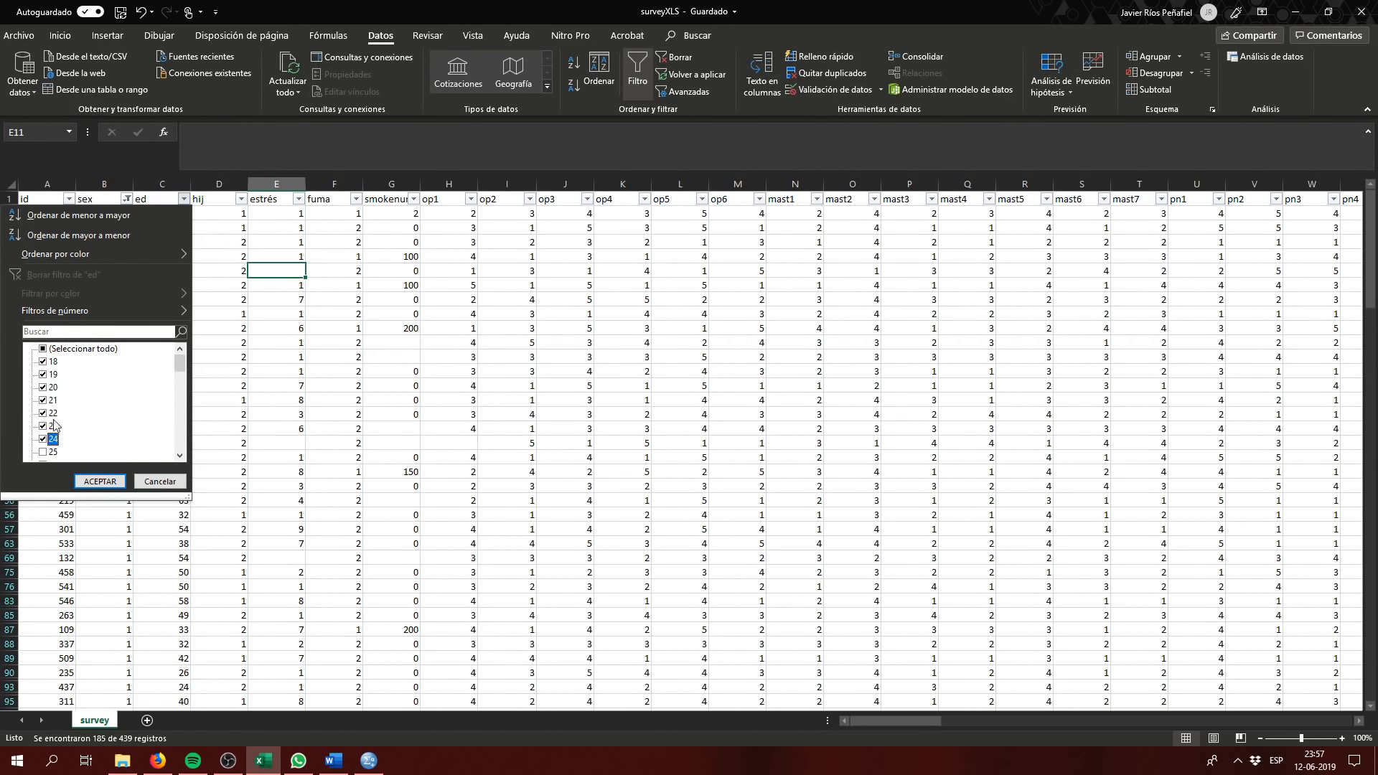
{"action": "left_click", "coordinate": [43, 349]}
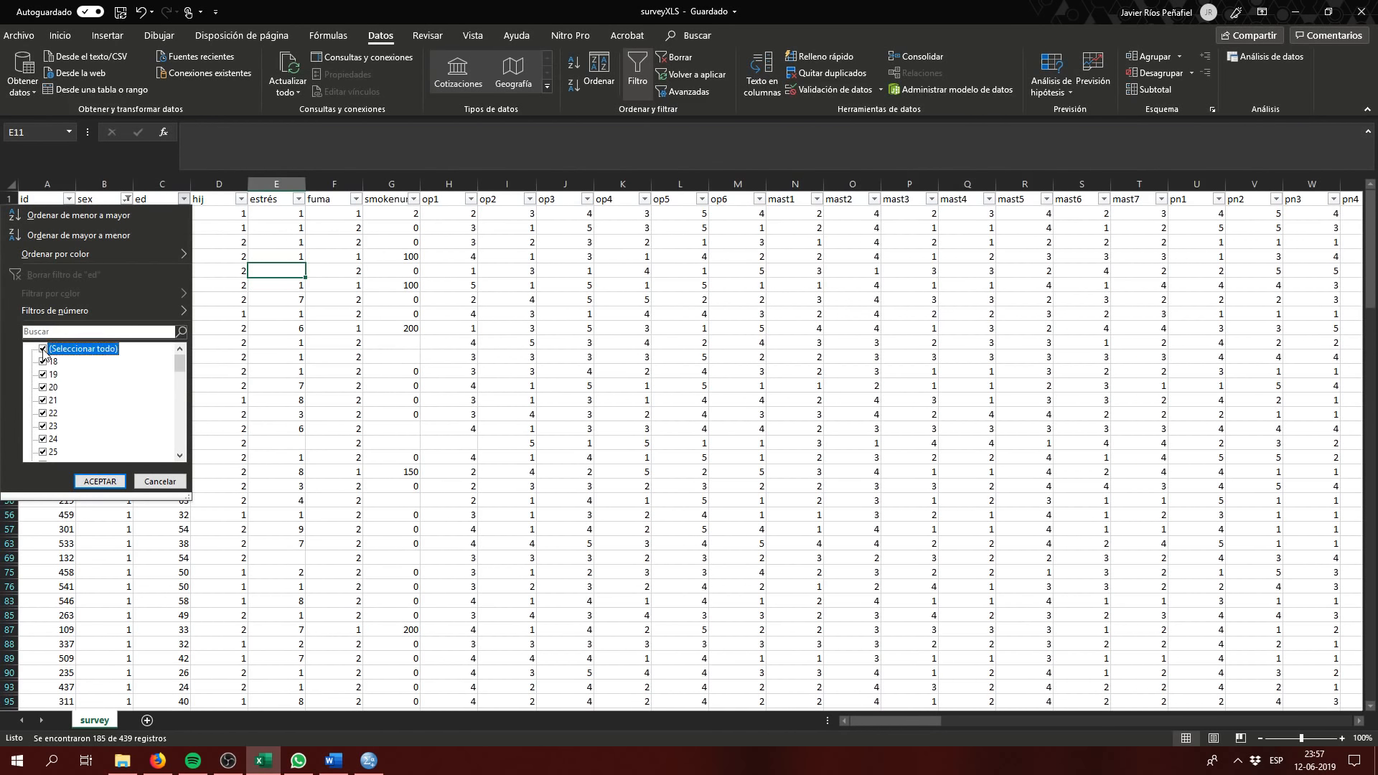
{"action": "left_click", "coordinate": [161, 490]}
Step: Remove the existing filter from header row 1 and apply a fresh filter to the same row
{"action": "left_click", "coordinate": [8, 198]}
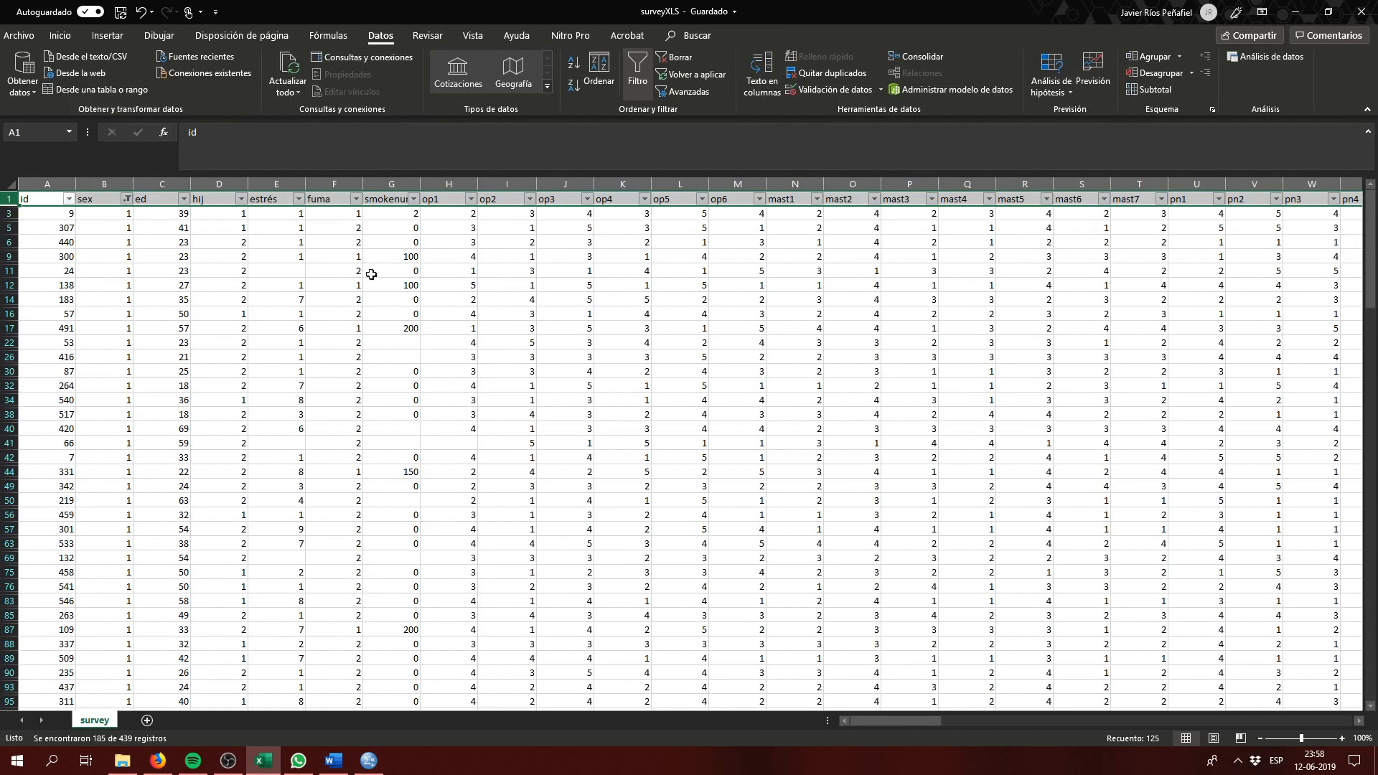
{"action": "left_click", "coordinate": [11, 196]}
{"action": "left_click", "coordinate": [61, 35]}
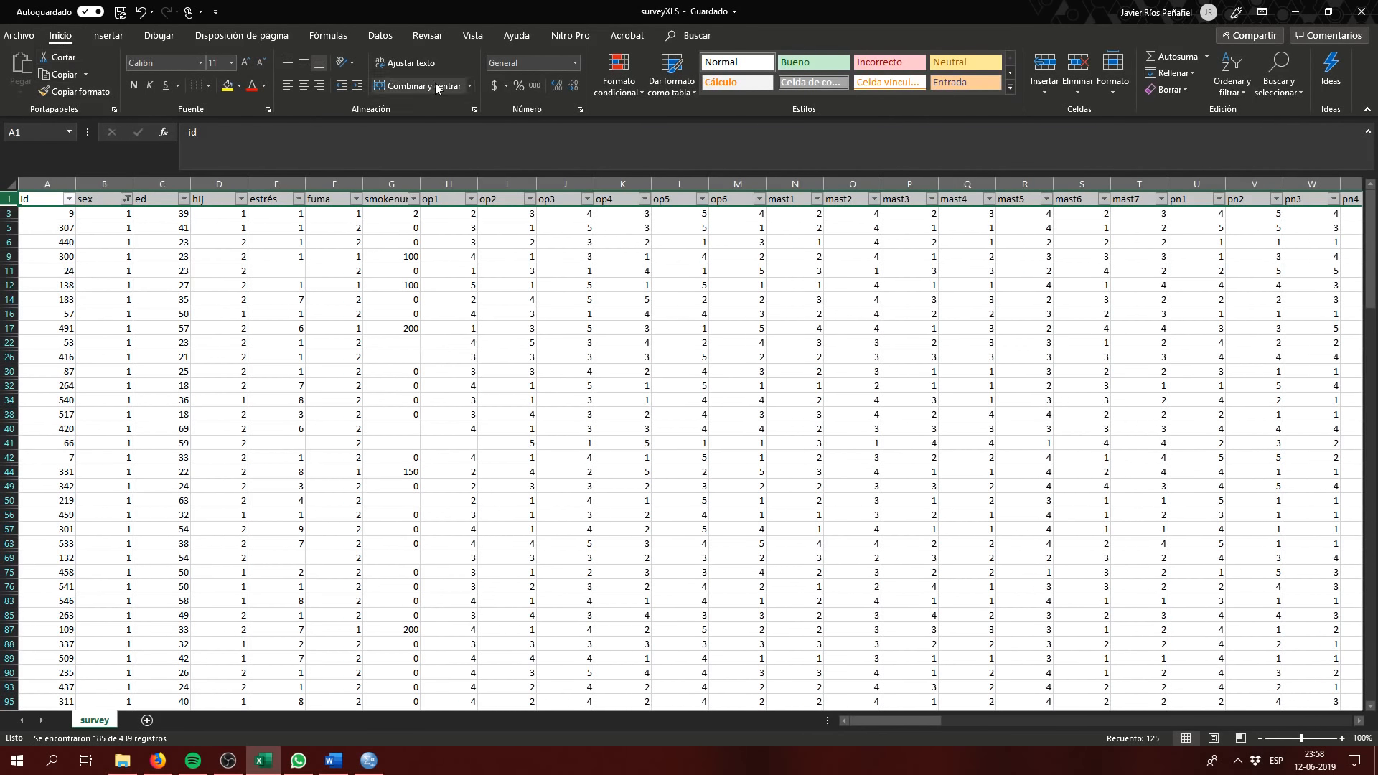
{"action": "left_click", "coordinate": [1245, 92]}
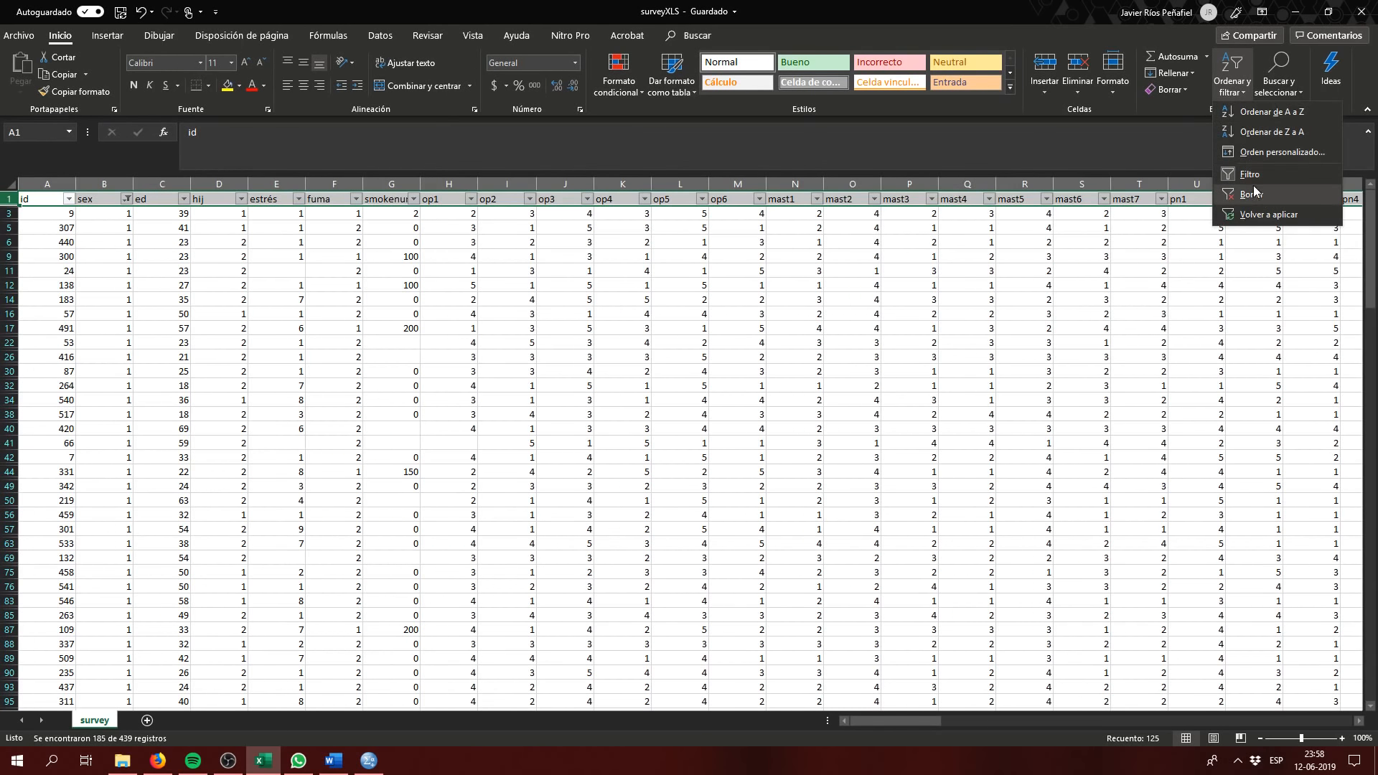
{"action": "left_click", "coordinate": [14, 201]}
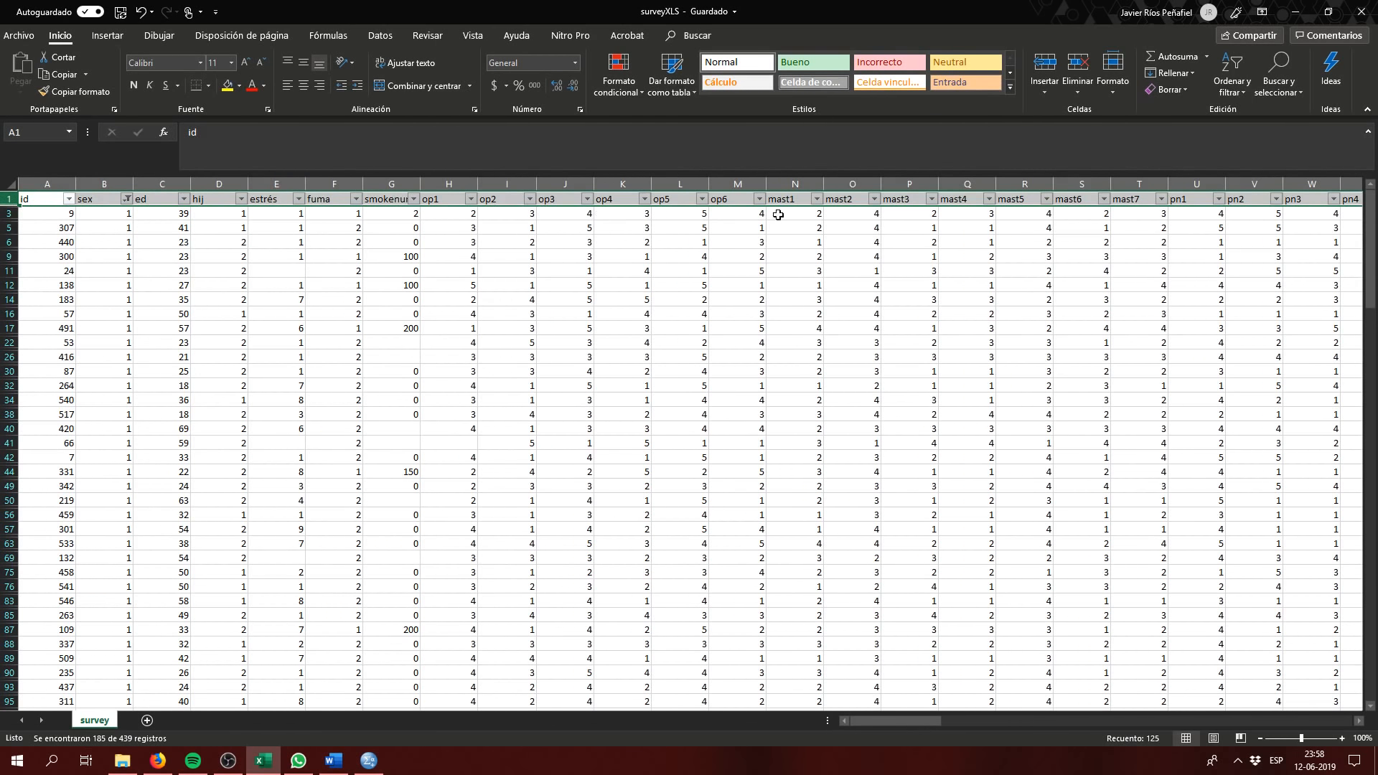
{"action": "left_click", "coordinate": [1233, 85]}
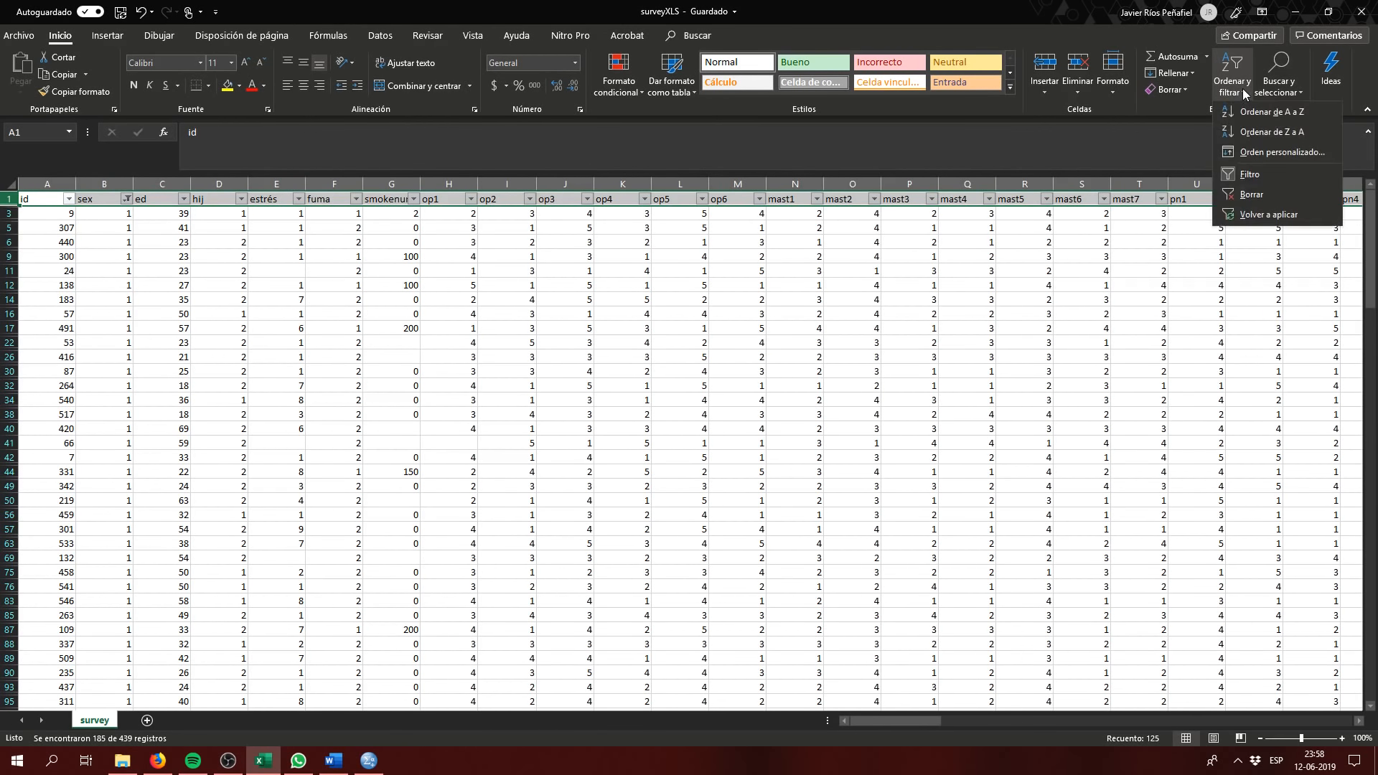
{"action": "left_click", "coordinate": [1240, 172]}
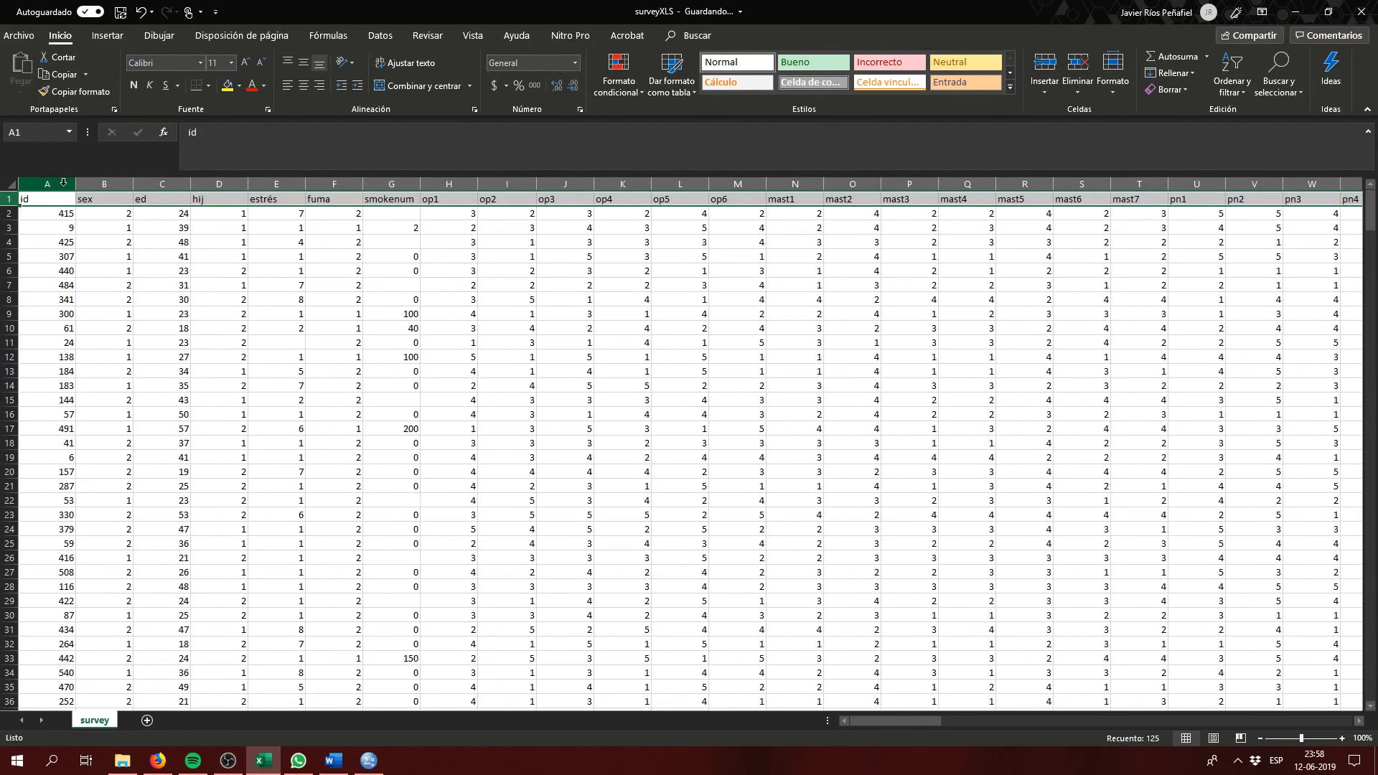
{"action": "left_click", "coordinate": [1232, 81]}
{"action": "left_click", "coordinate": [1246, 175]}
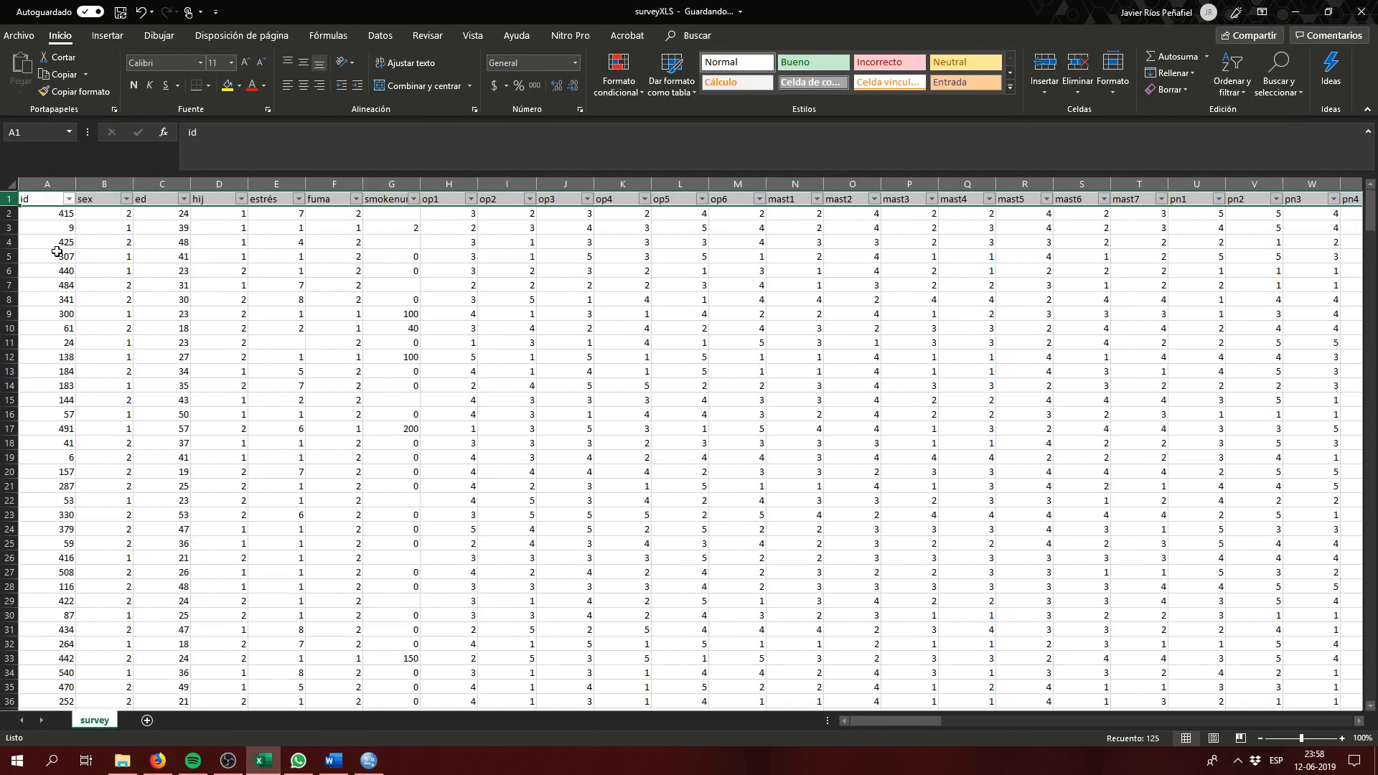
Step: Filter the sex column to show only the rows with value 2
{"action": "left_click", "coordinate": [222, 184]}
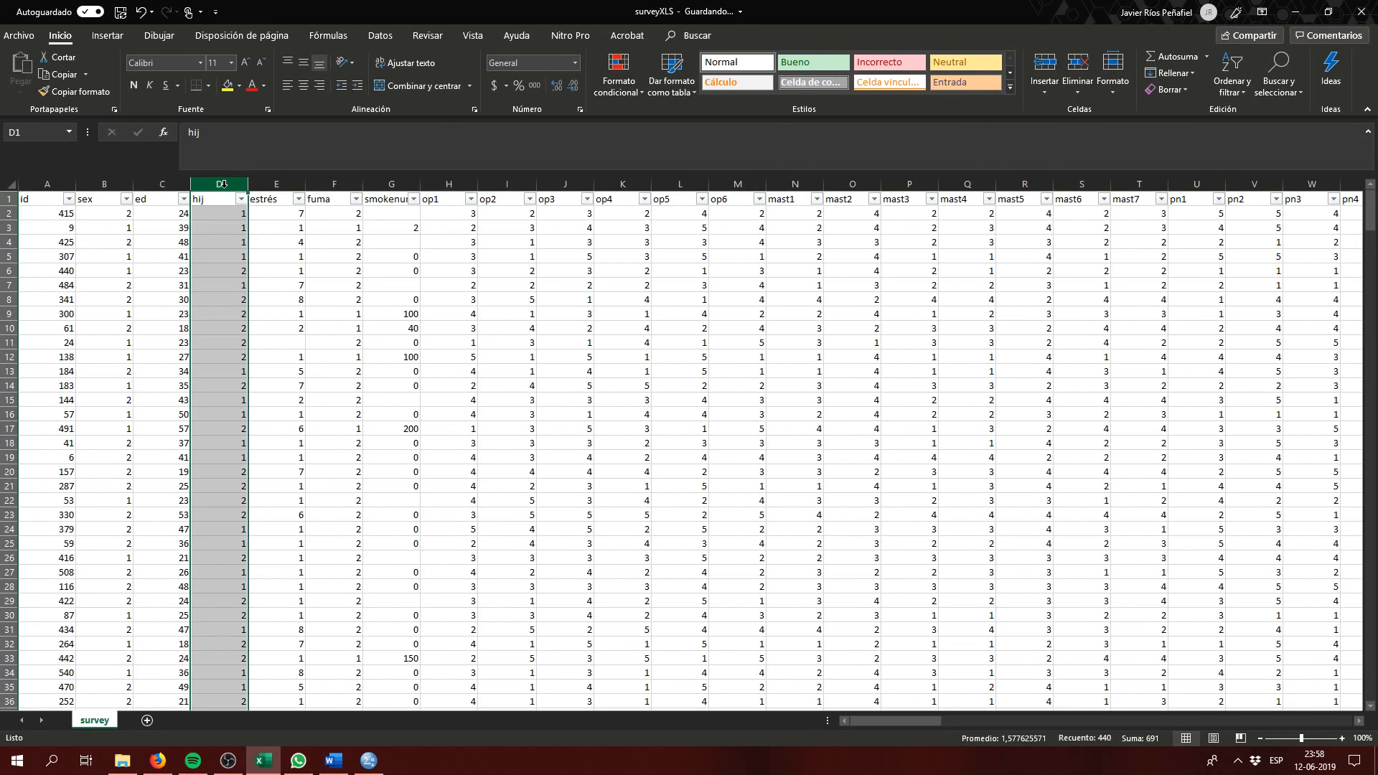
{"action": "left_click", "coordinate": [125, 184]}
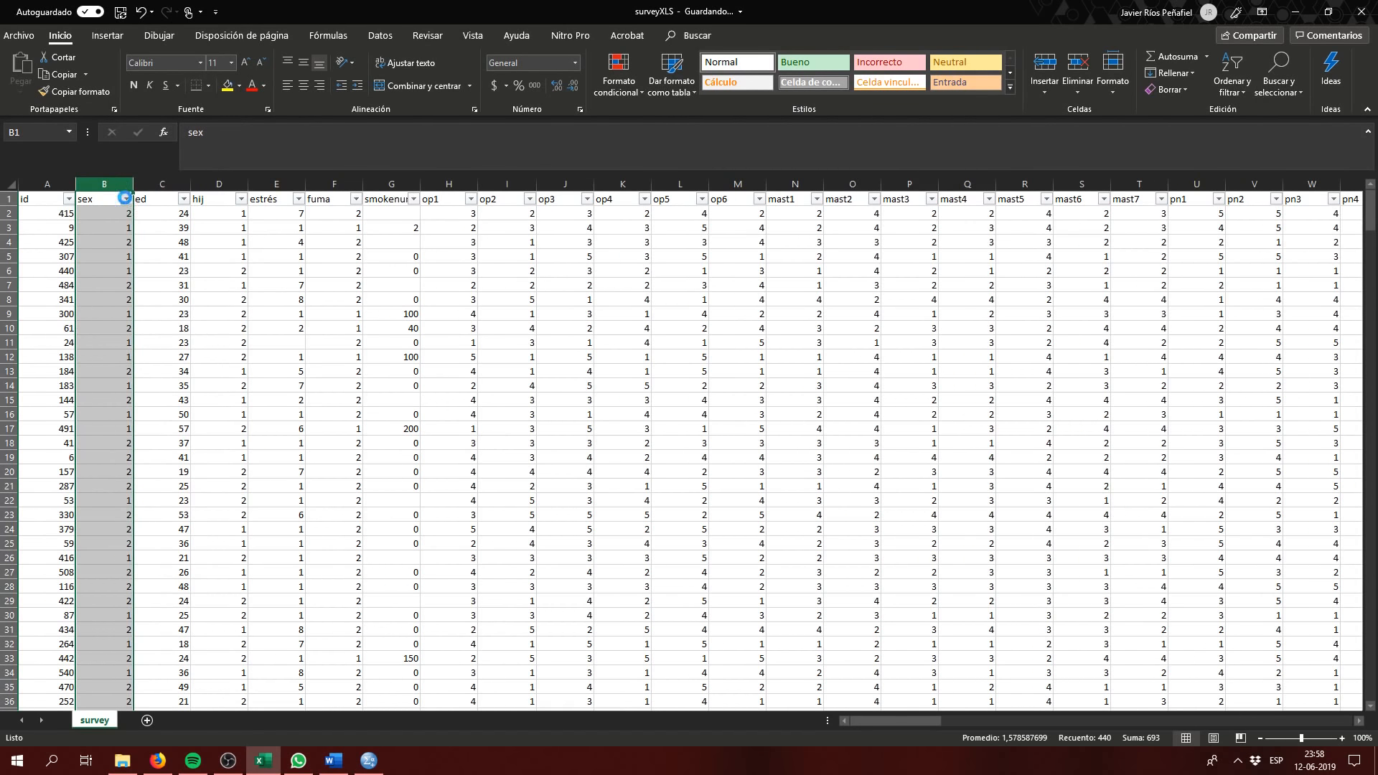
{"action": "left_click", "coordinate": [127, 199]}
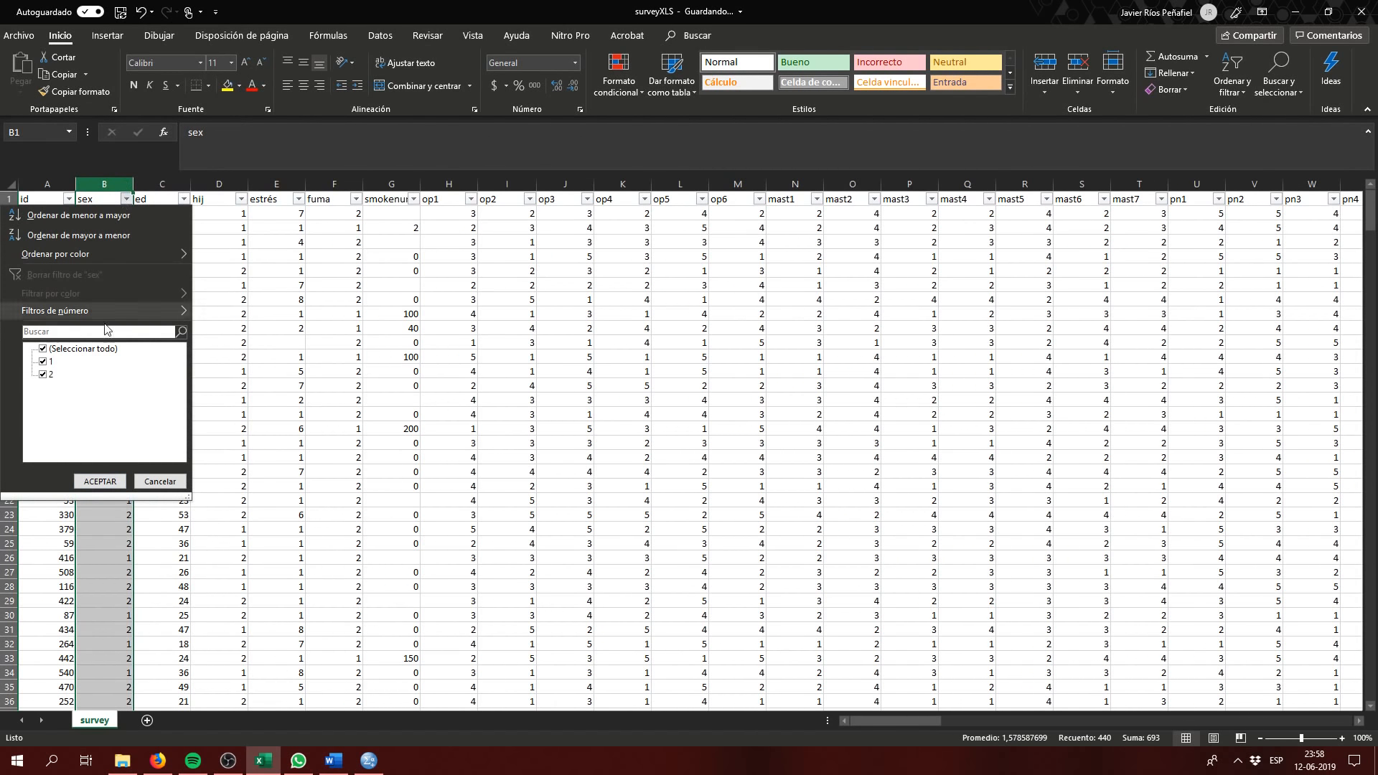
{"action": "left_click", "coordinate": [43, 349]}
{"action": "left_click", "coordinate": [43, 363]}
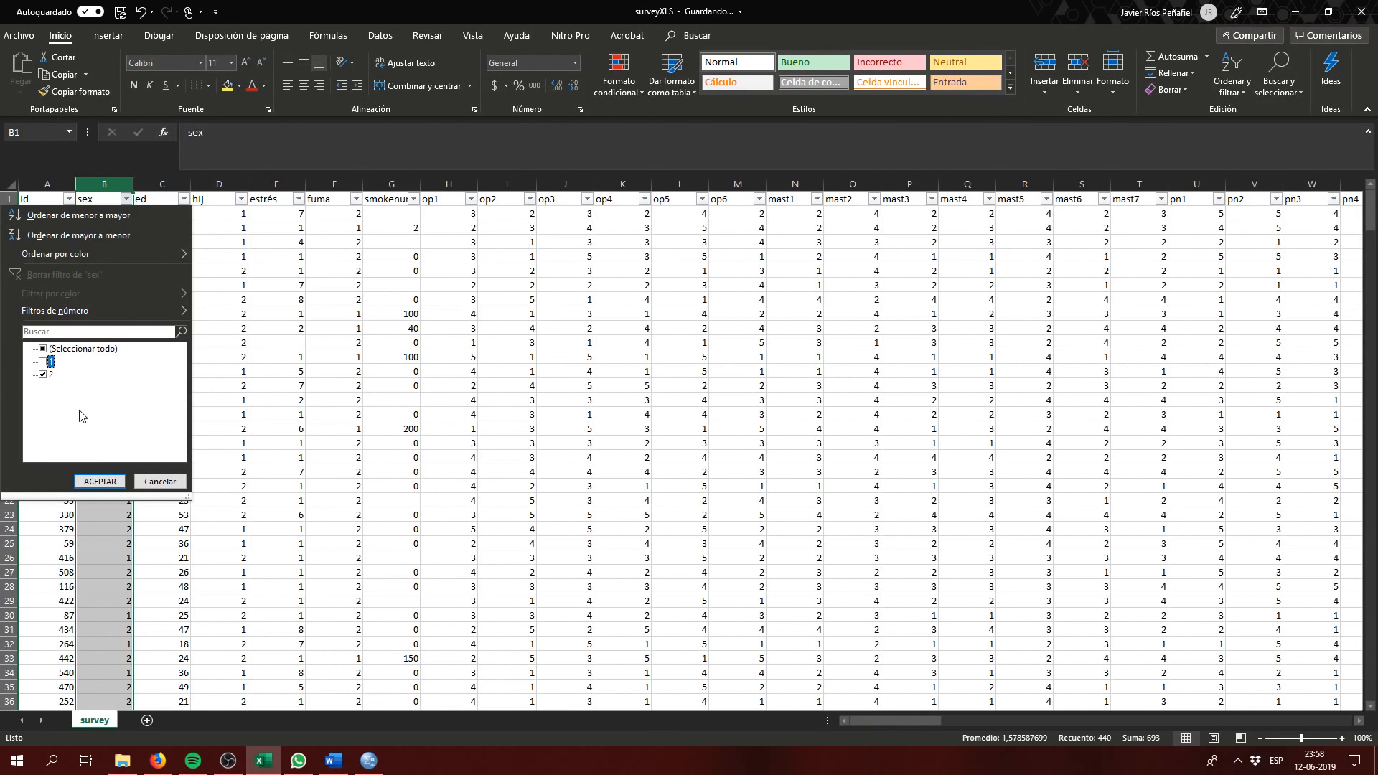
{"action": "left_click", "coordinate": [43, 374]}
{"action": "left_click", "coordinate": [103, 481]}
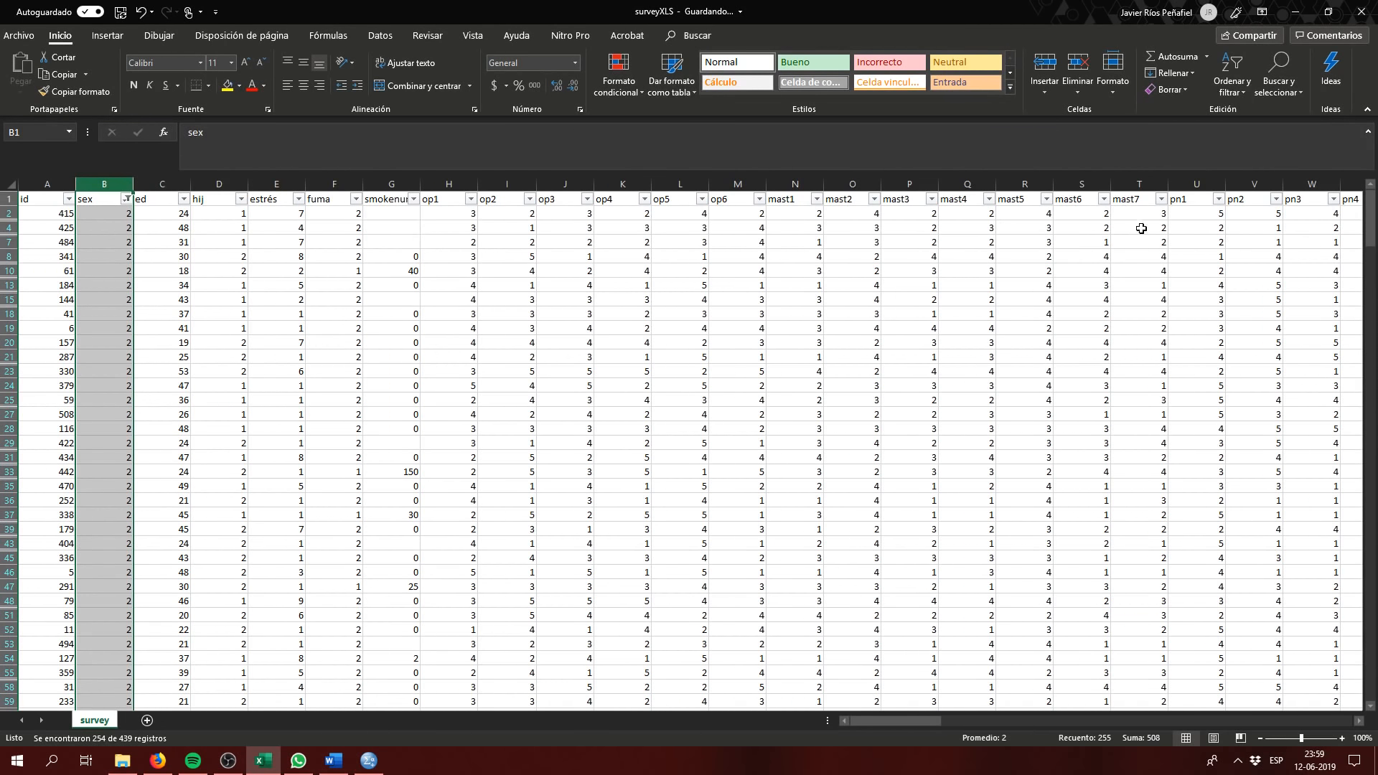
Step: Select the tslfest column (DS) in the survey sheet and add a blank worksheet to the workbook
{"action": "mouse_move", "coordinate": [1373, 222]}
{"action": "left_mouse_down"}
{"action": "mouse_move", "coordinate": [1372, 671]}
{"action": "mouse_move", "coordinate": [1372, 223]}
{"action": "left_mouse_up"}
{"action": "left_click_drag", "start_coordinate": [880, 723], "coordinate": [1299, 723]}
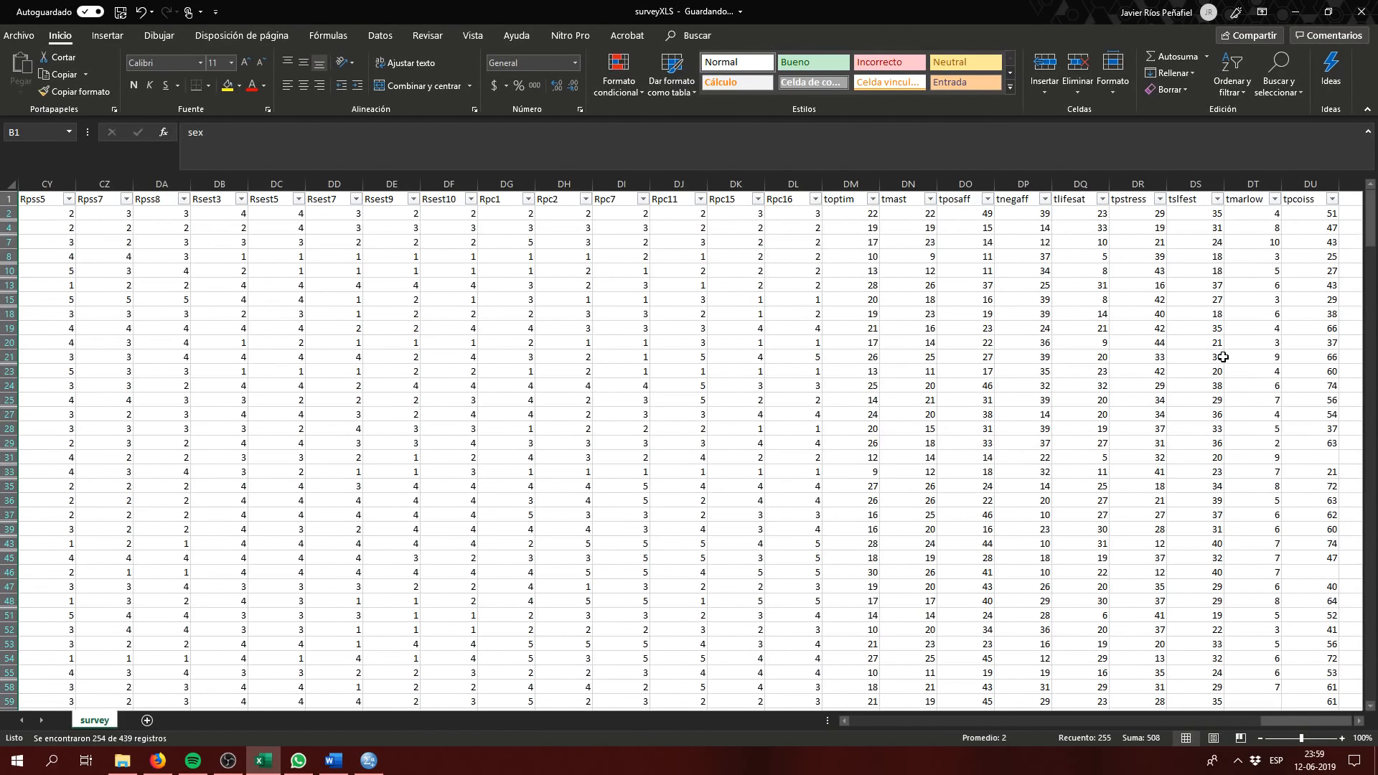
{"action": "left_click", "coordinate": [1203, 181]}
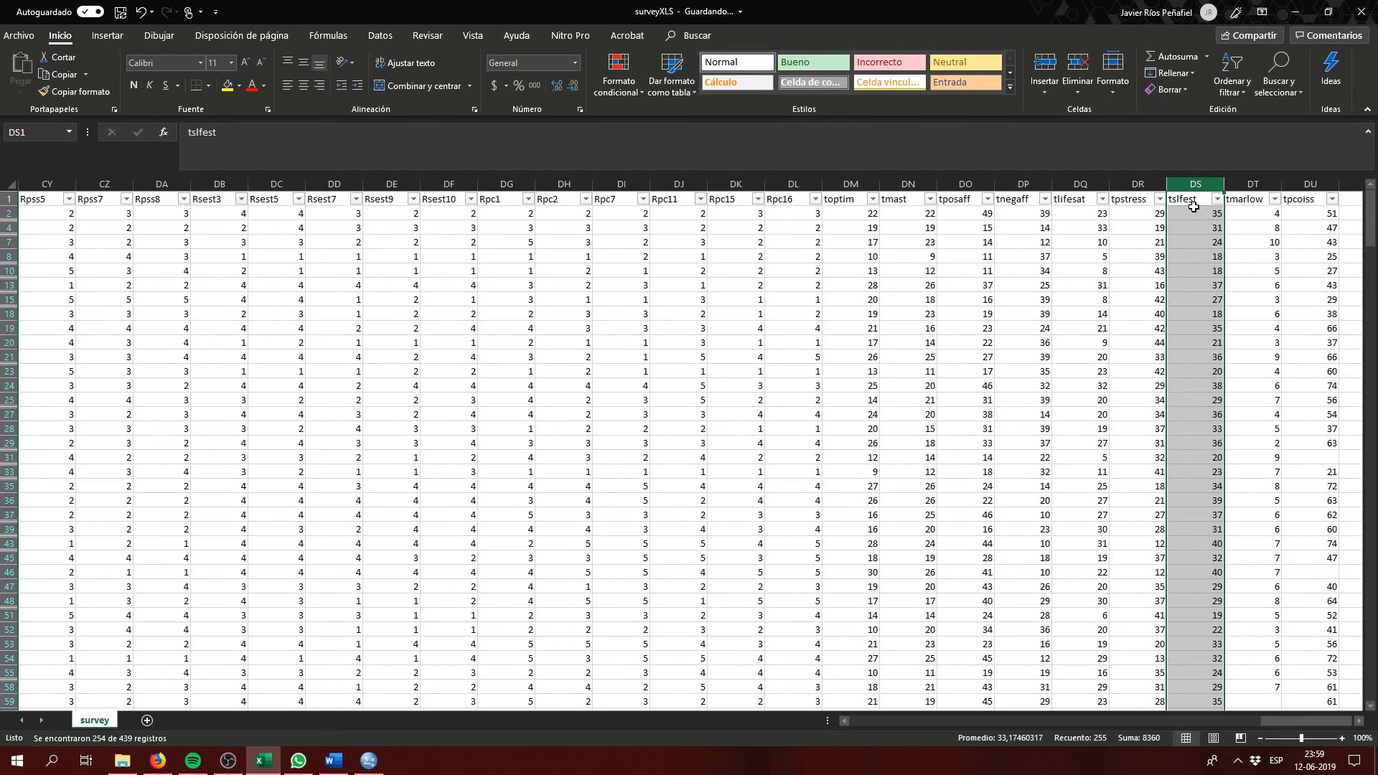
{"action": "left_click", "coordinate": [148, 721]}
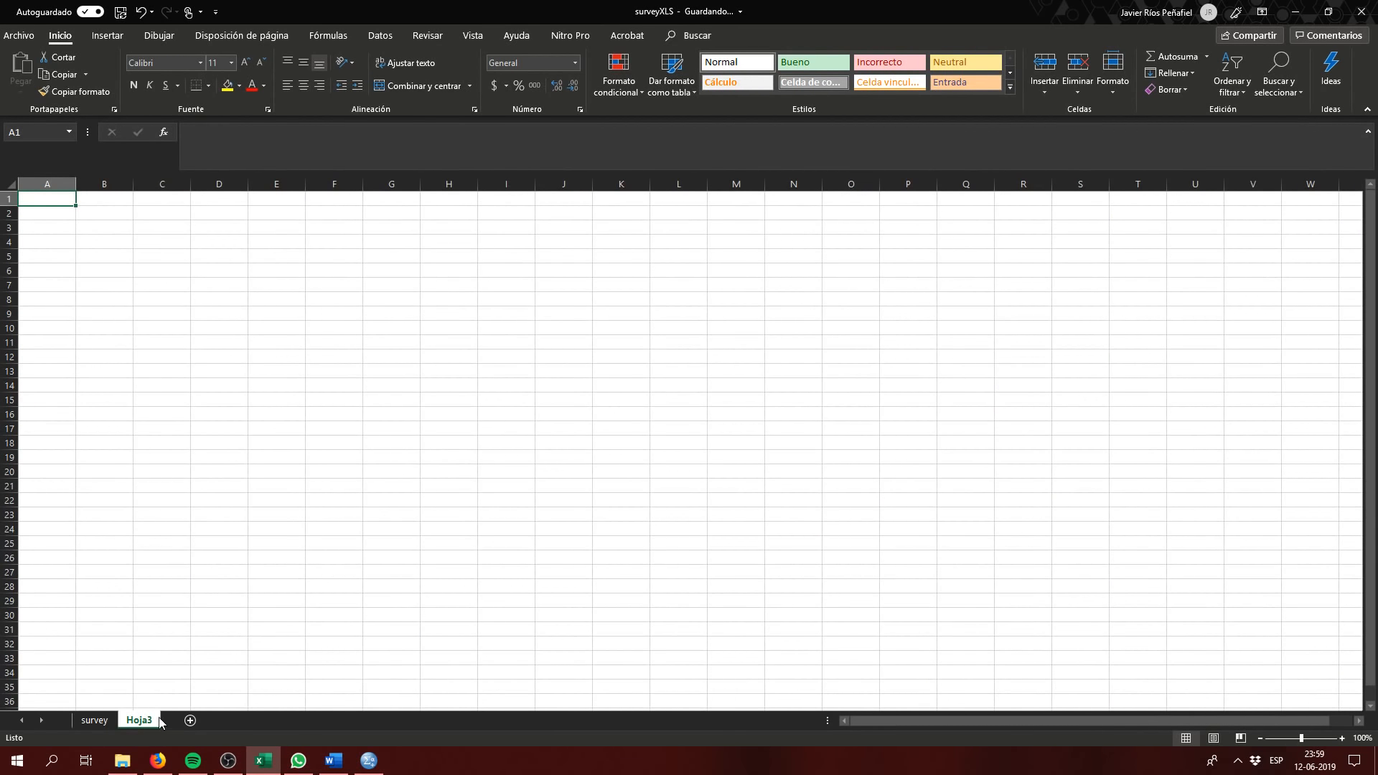
Step: Copy the filtered tslfest column (DS) from the survey sheet and paste it as values into column A of Hoja3
{"action": "left_click", "coordinate": [103, 721]}
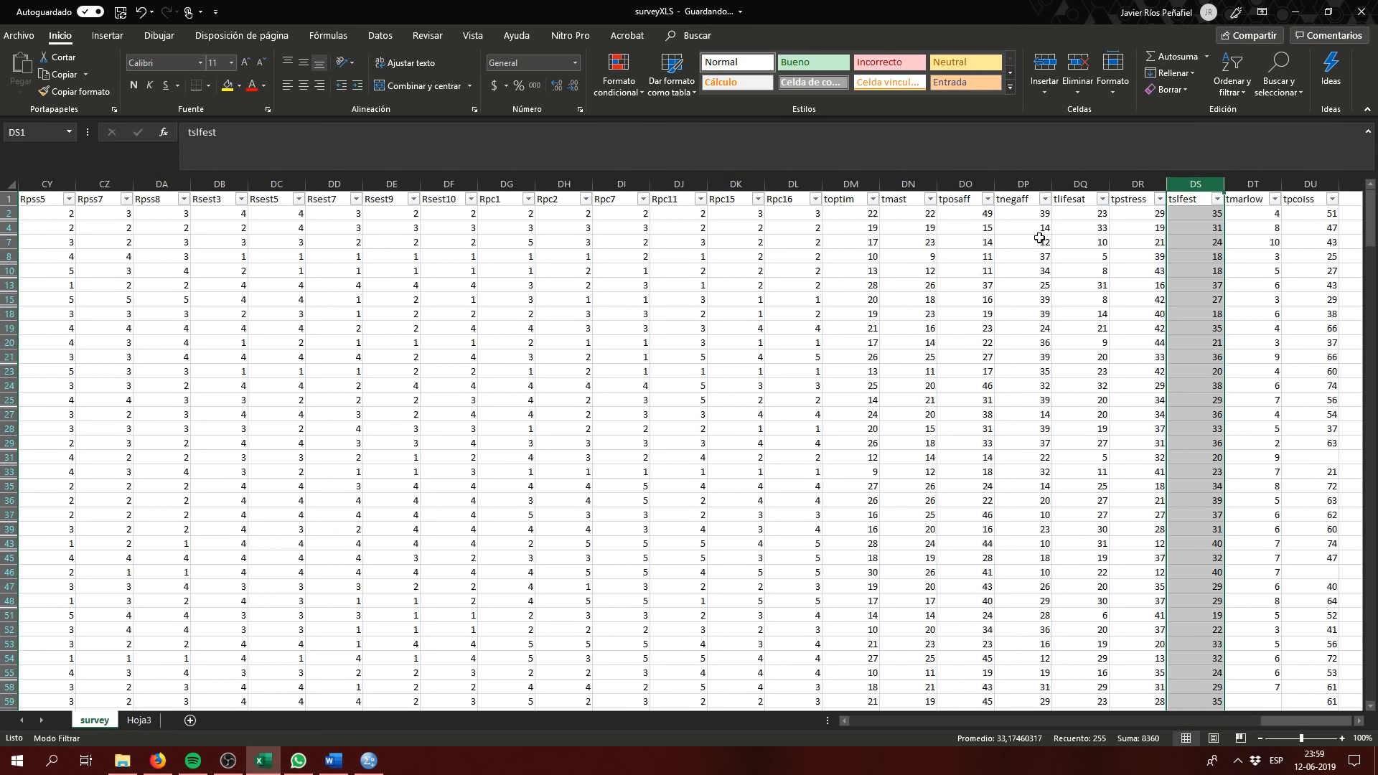
{"action": "right_click", "coordinate": [1205, 185]}
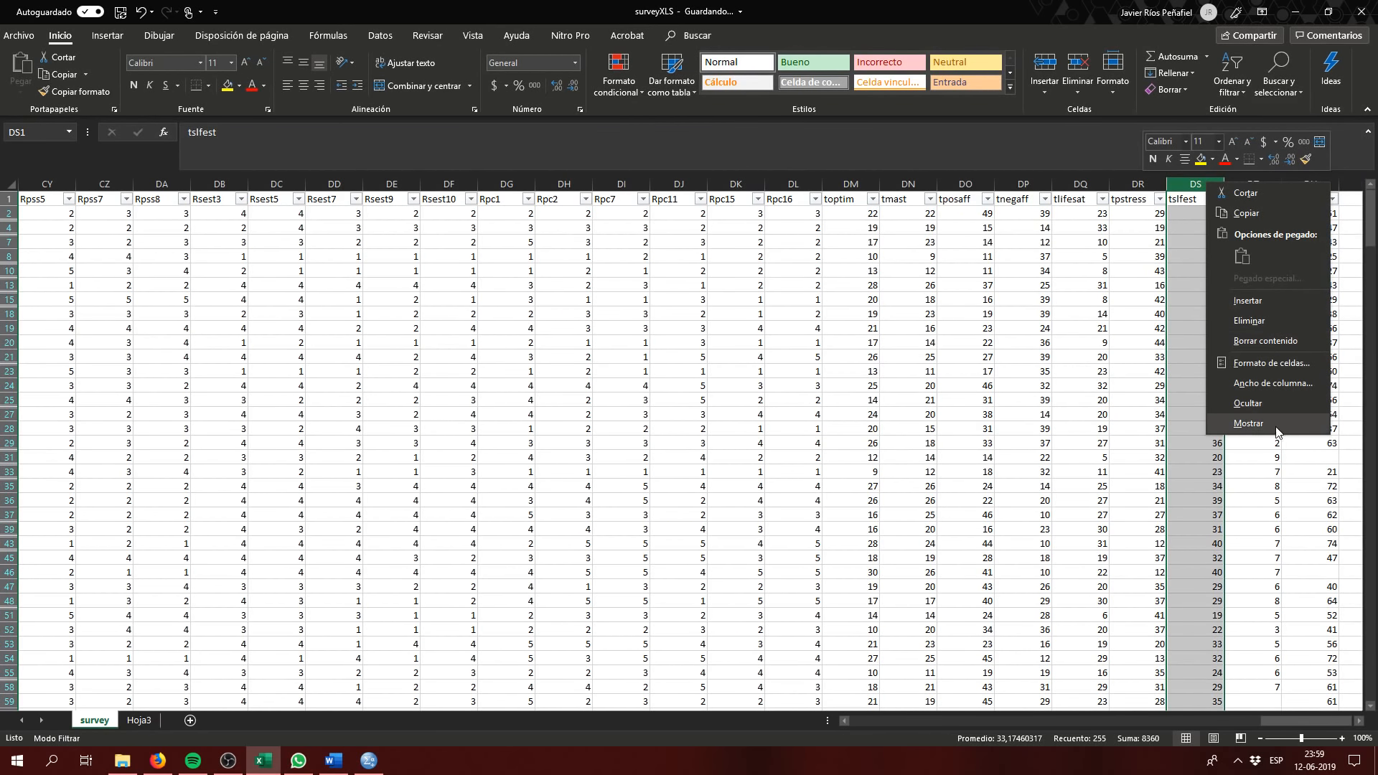
{"action": "left_click", "coordinate": [1247, 213]}
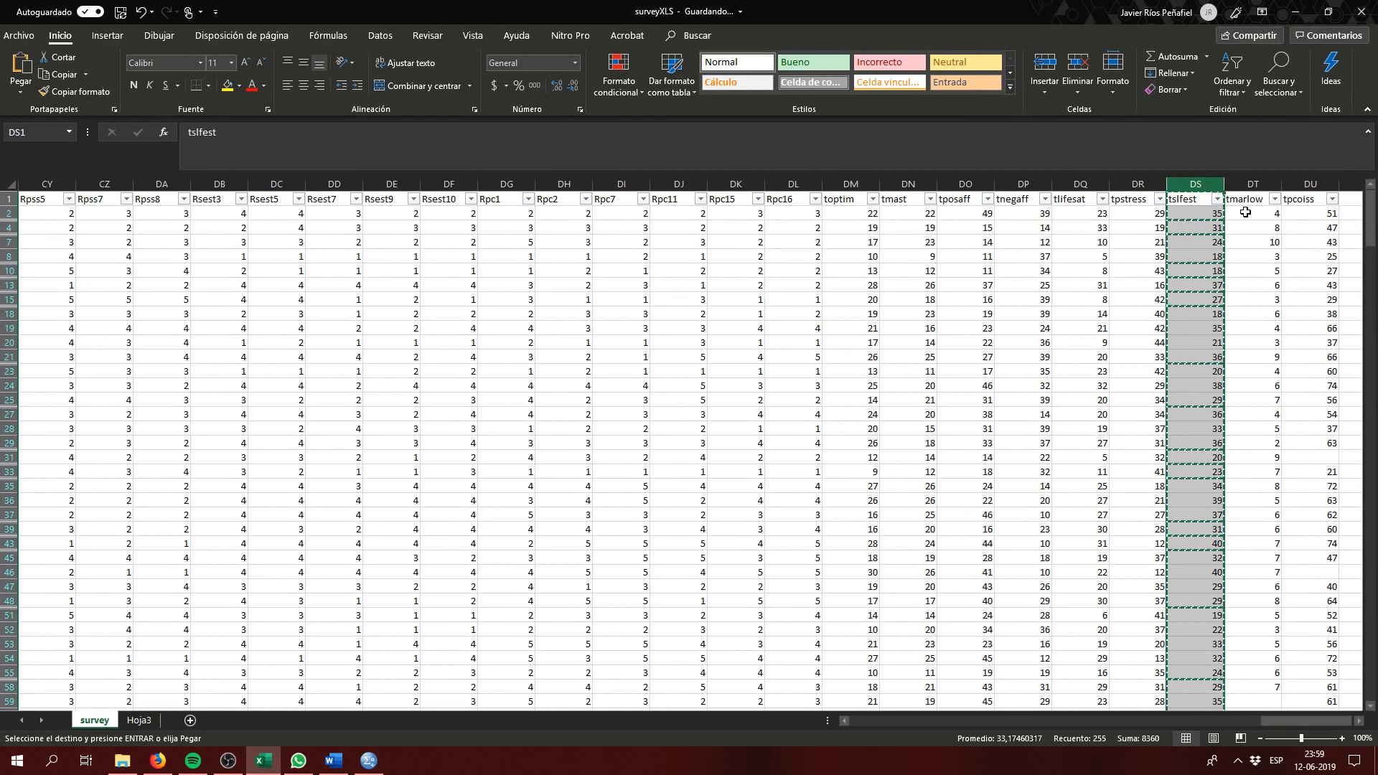
{"action": "left_click", "coordinate": [140, 720]}
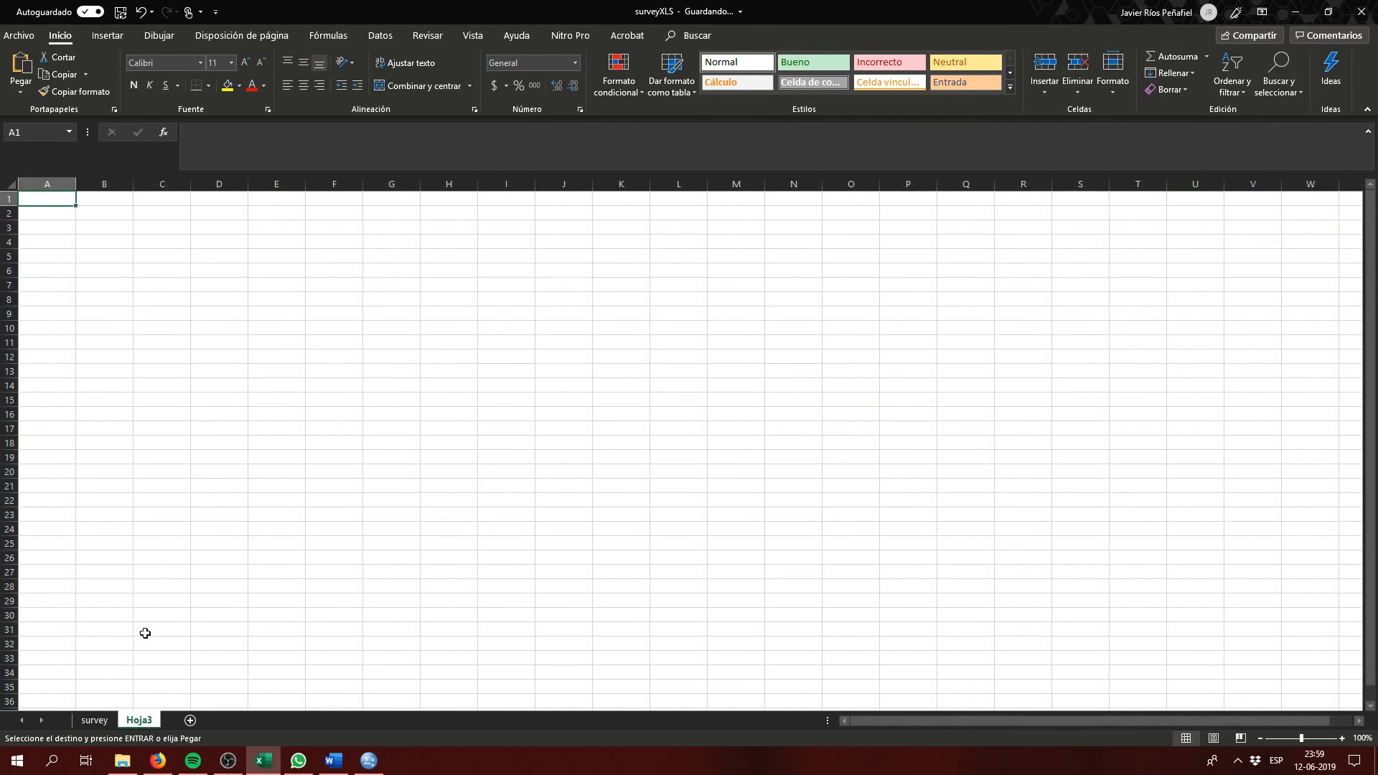
{"action": "right_click", "coordinate": [47, 183]}
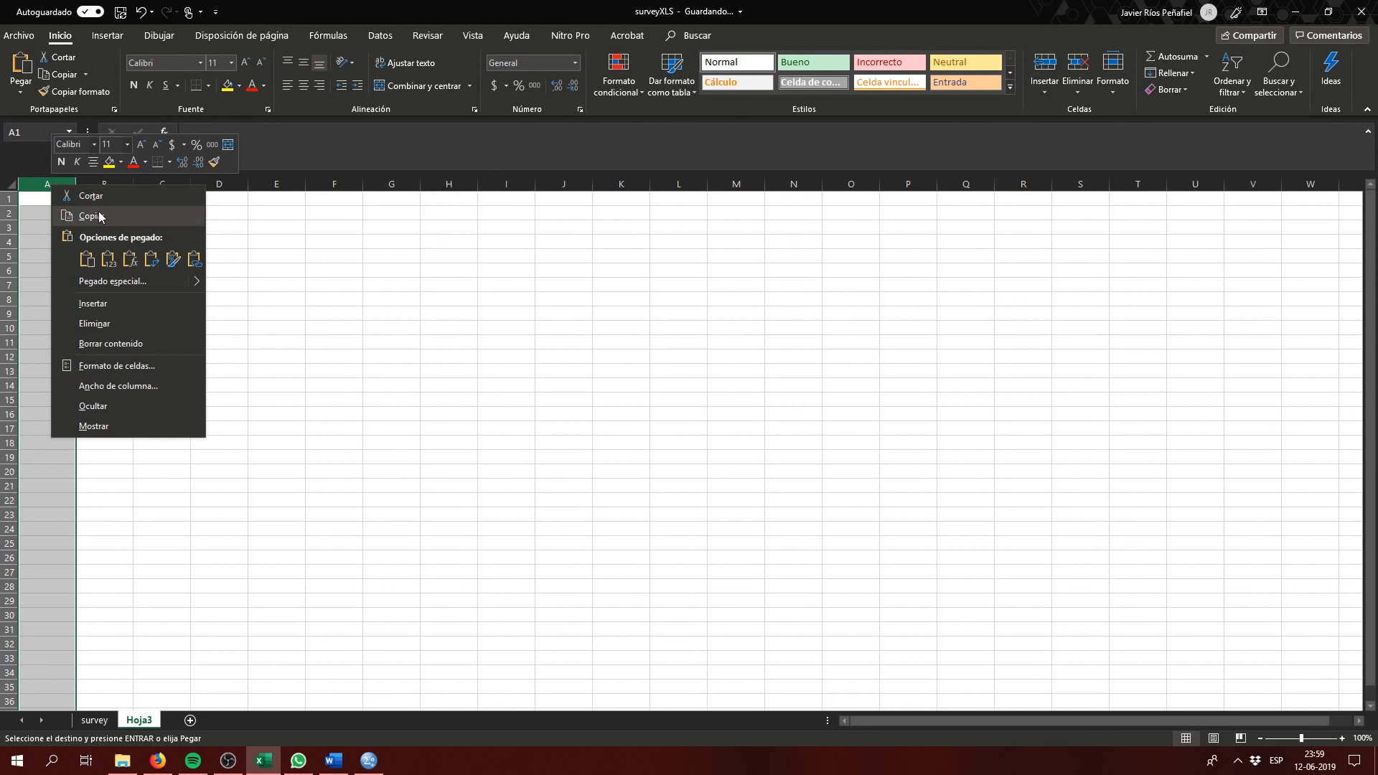
{"action": "left_click", "coordinate": [109, 259]}
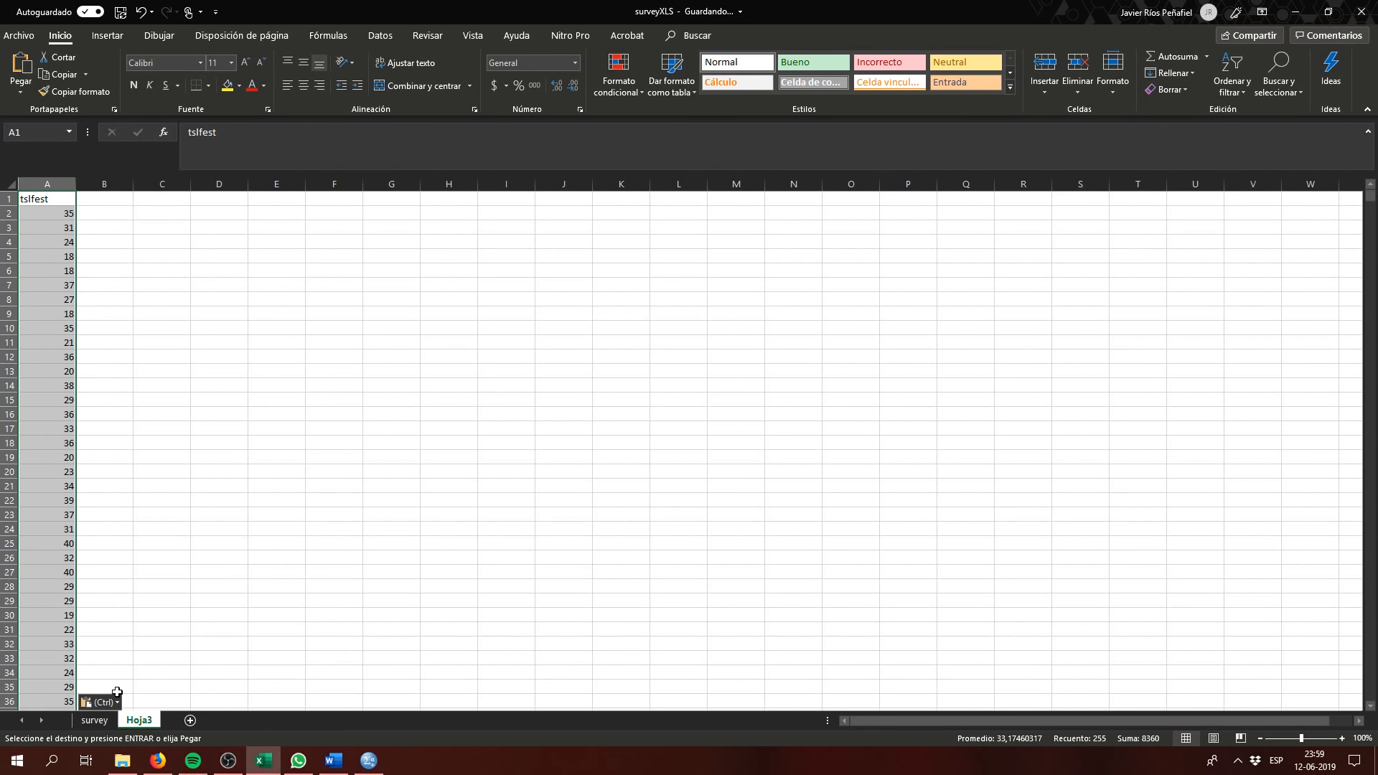
Step: Change the filter on the sex column of the survey sheet to show only the rows with value 1
{"action": "left_click", "coordinate": [100, 721]}
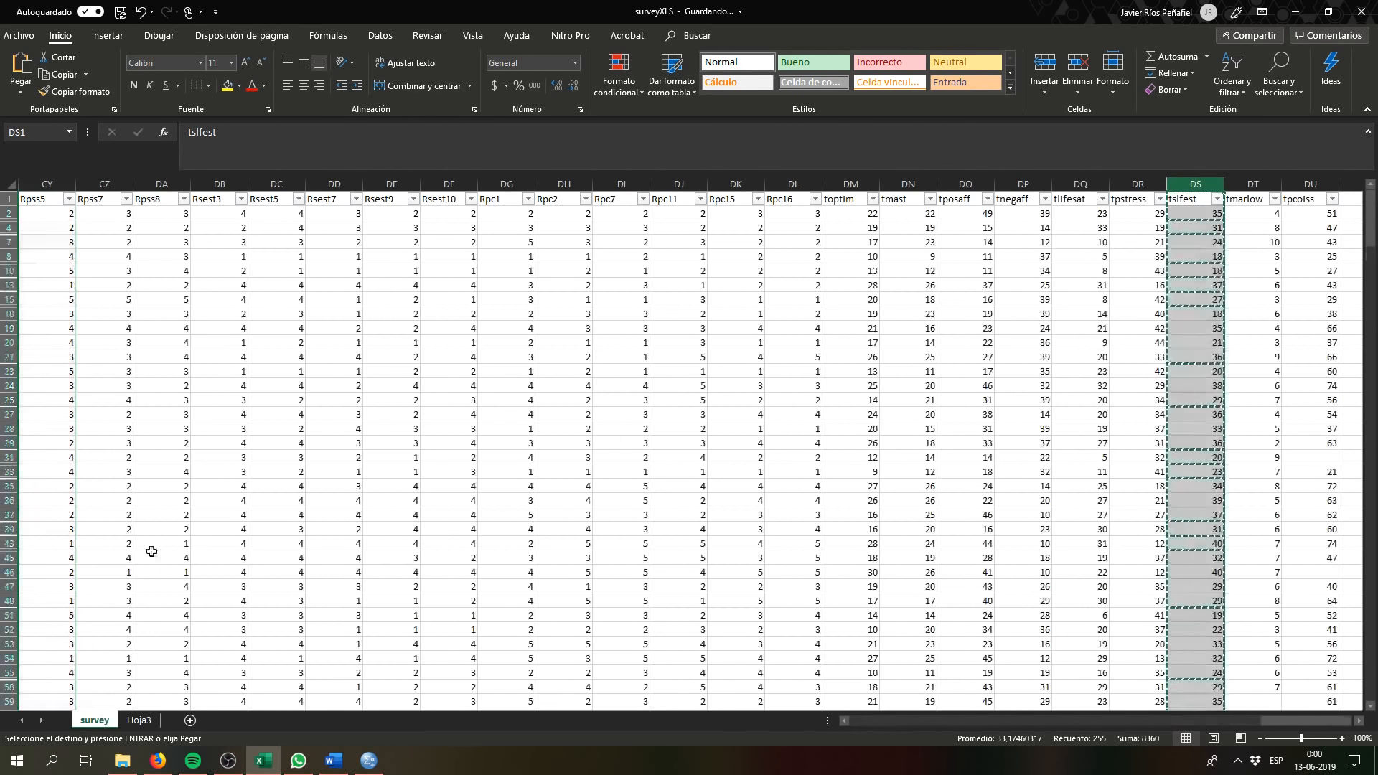
{"action": "left_click_drag", "start_coordinate": [1308, 723], "coordinate": [890, 722]}
{"action": "left_click", "coordinate": [127, 198]}
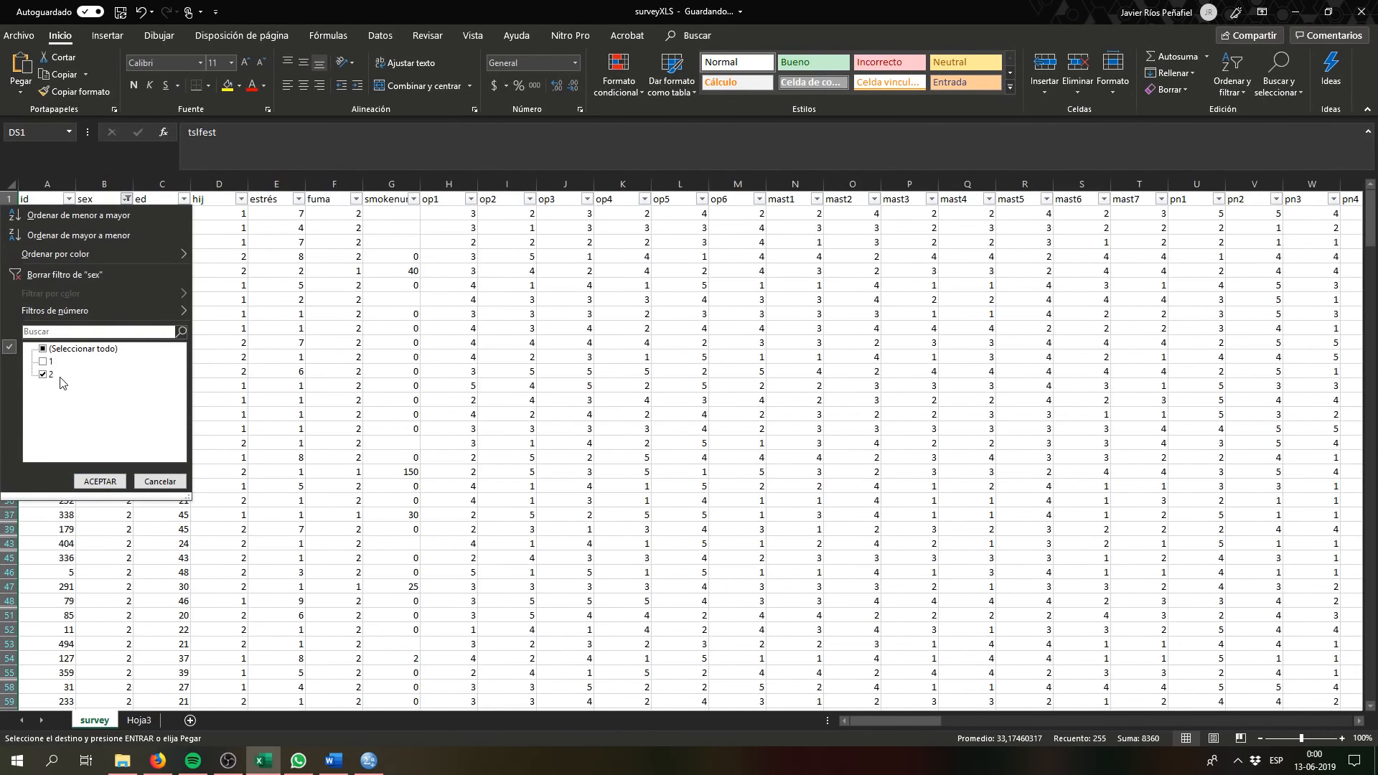
{"action": "left_click", "coordinate": [43, 362]}
{"action": "left_click", "coordinate": [43, 349]}
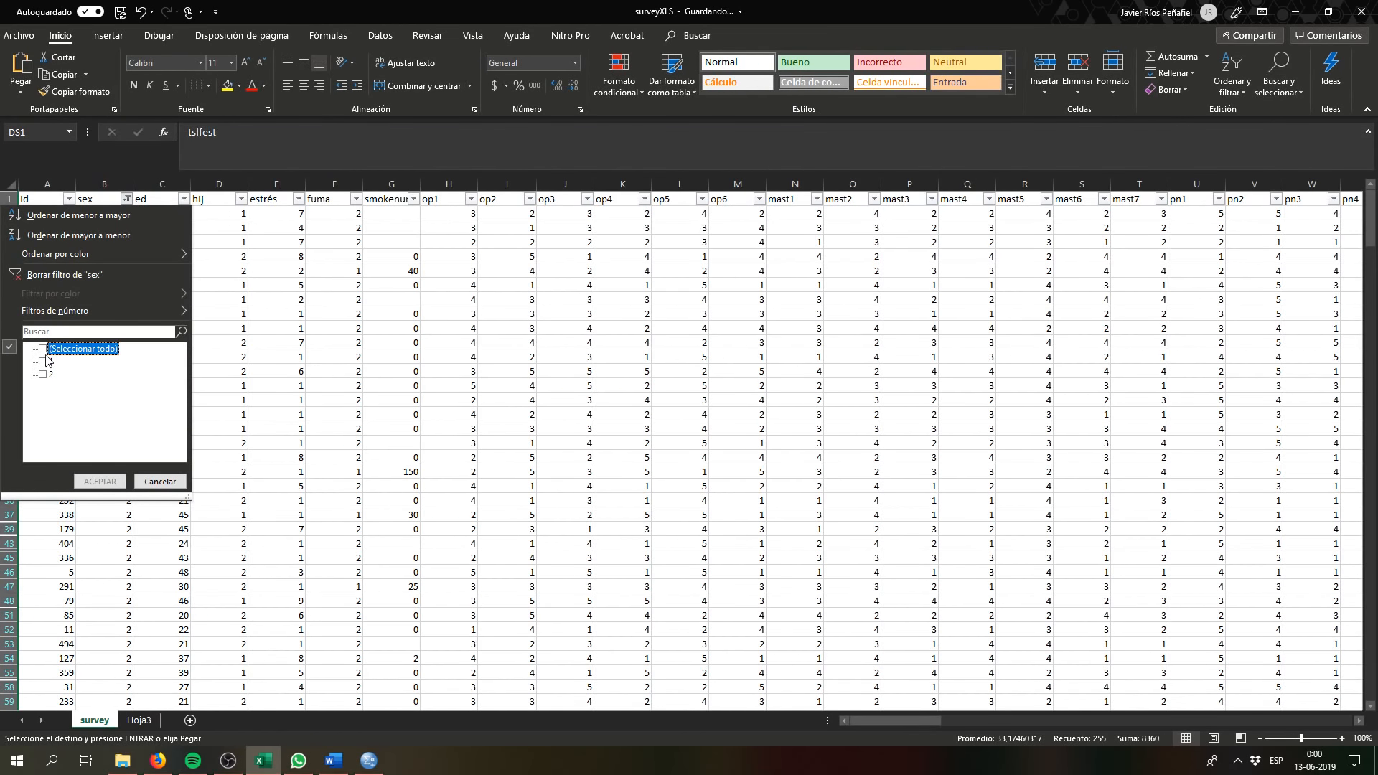
{"action": "left_click", "coordinate": [43, 362]}
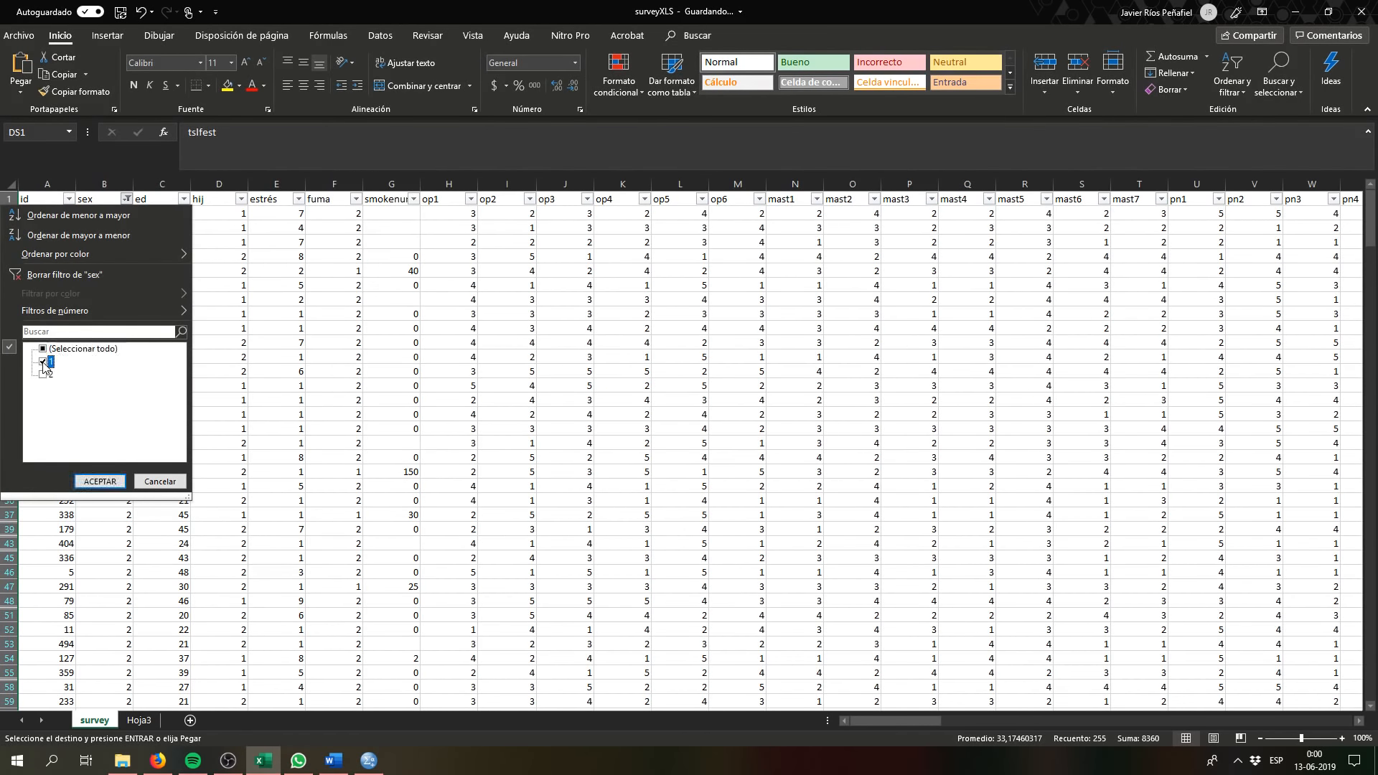
{"action": "left_click", "coordinate": [101, 482]}
Step: Copy the tslfest column (DS) filtered for sex 1 and paste it into column B of Hoja3
{"action": "left_click_drag", "start_coordinate": [1370, 272], "coordinate": [1370, 245]}
{"action": "left_click_drag", "start_coordinate": [903, 720], "coordinate": [1317, 721]}
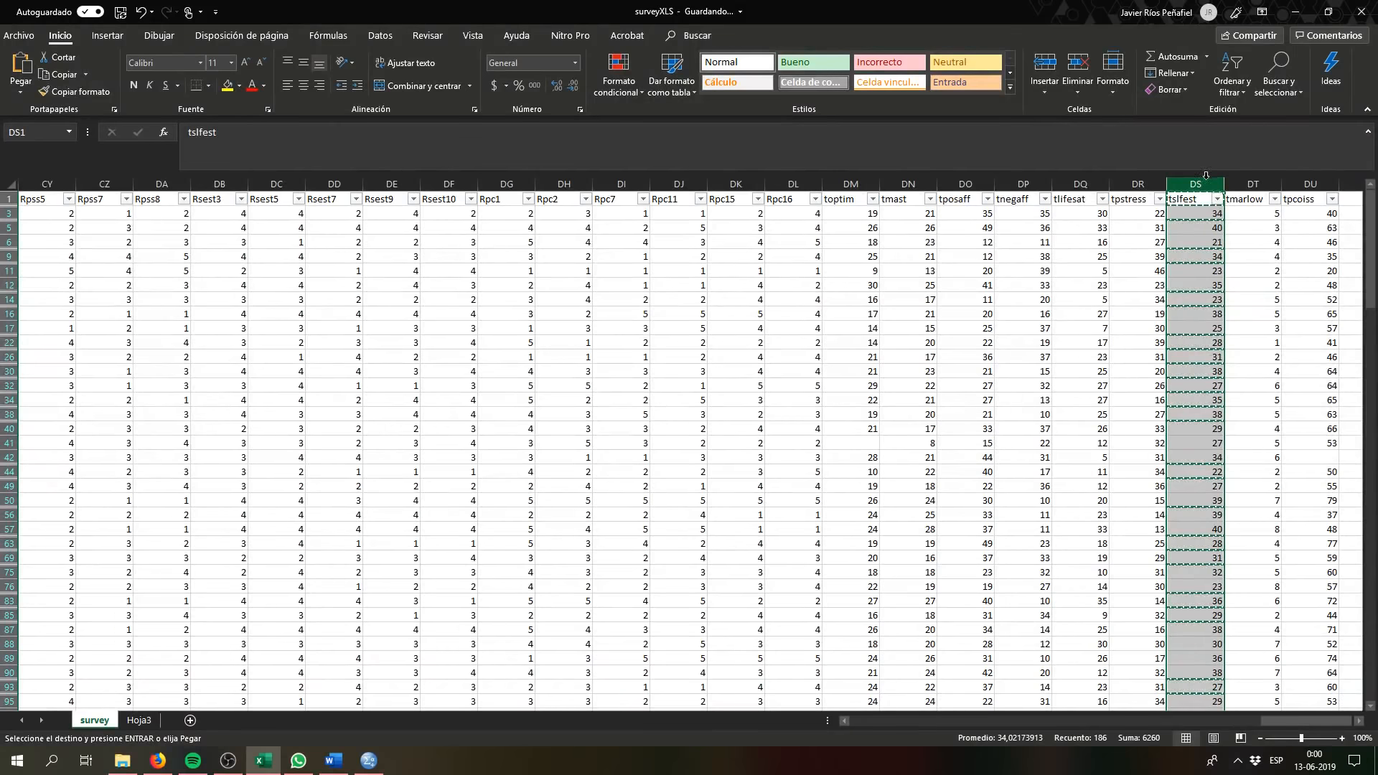
{"action": "left_click", "coordinate": [1203, 227]}
{"action": "left_click", "coordinate": [1207, 181]}
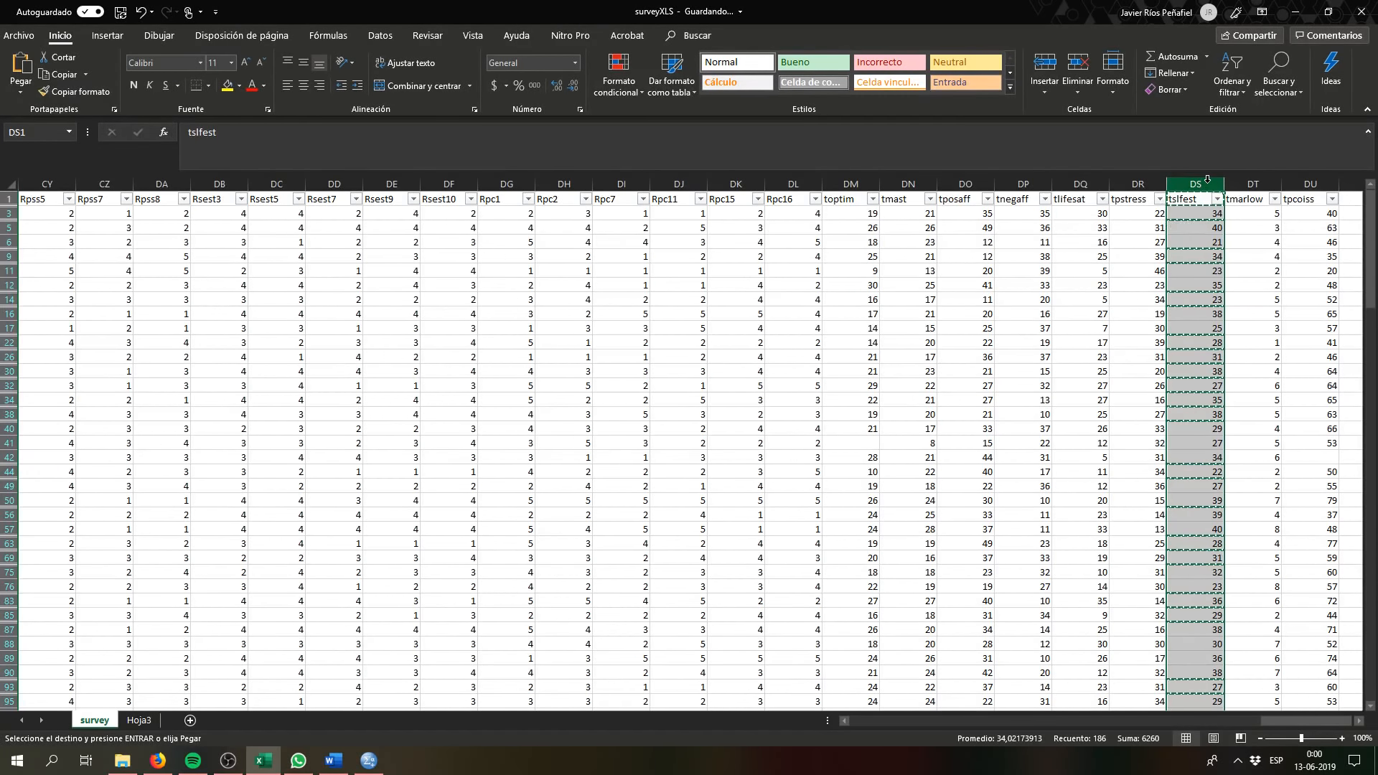
{"action": "key", "text": "ctrl+c"}
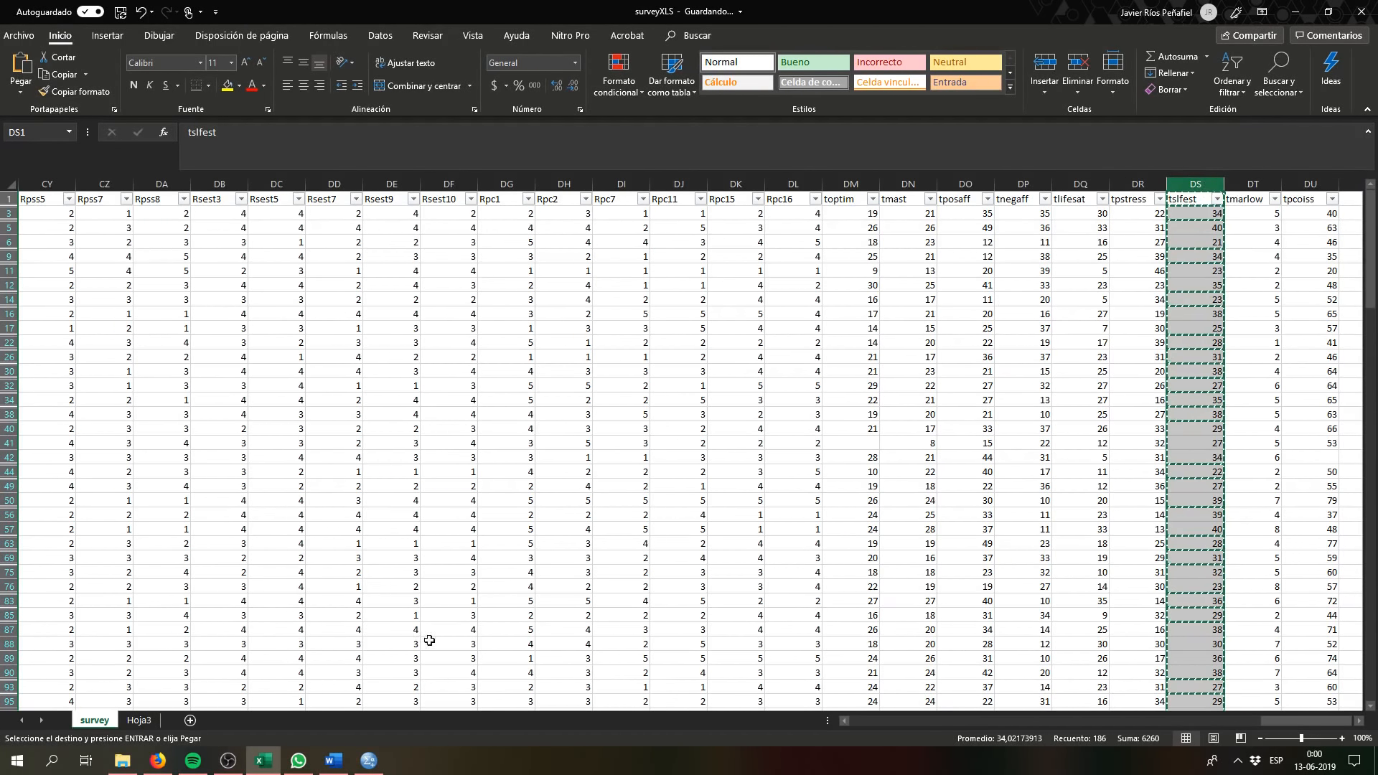
{"action": "right_click", "coordinate": [1198, 188]}
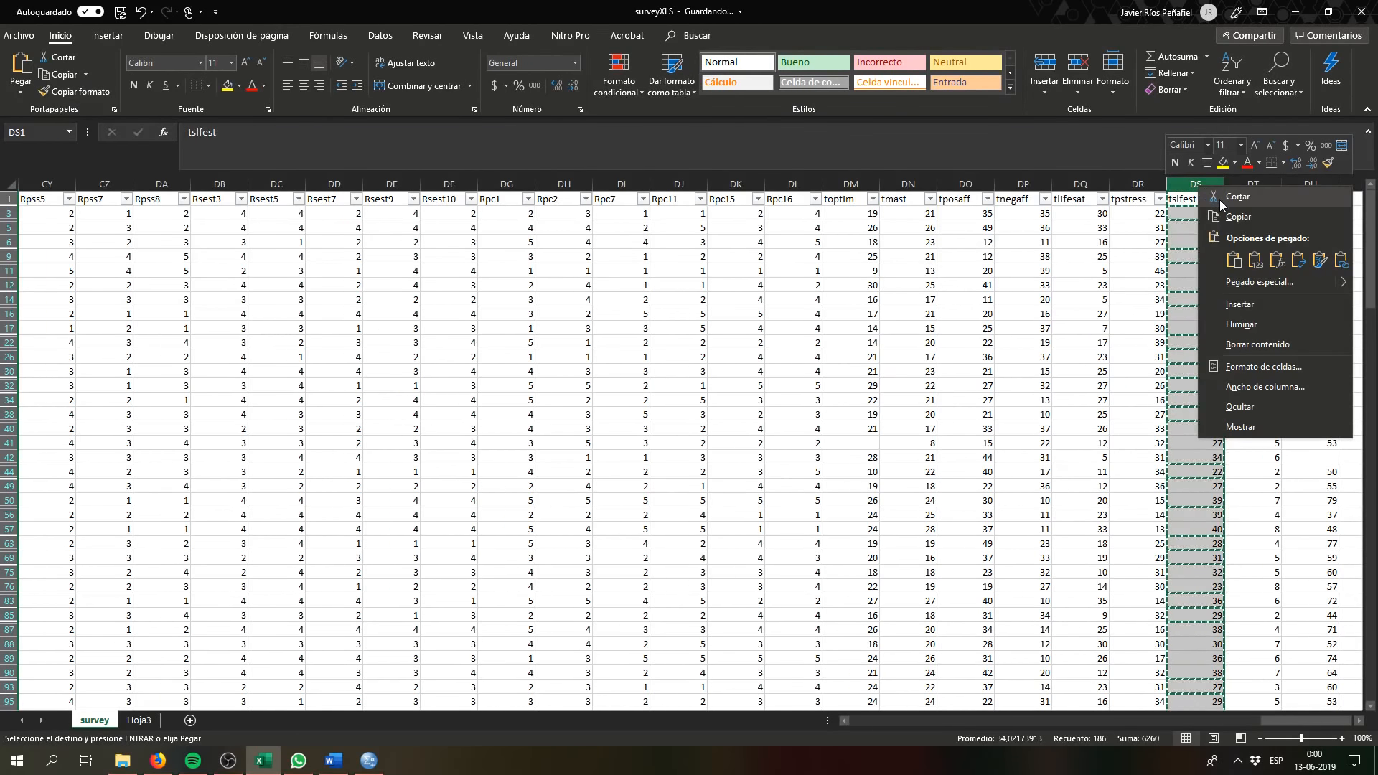
{"action": "left_click", "coordinate": [1236, 218]}
{"action": "left_click", "coordinate": [140, 721]}
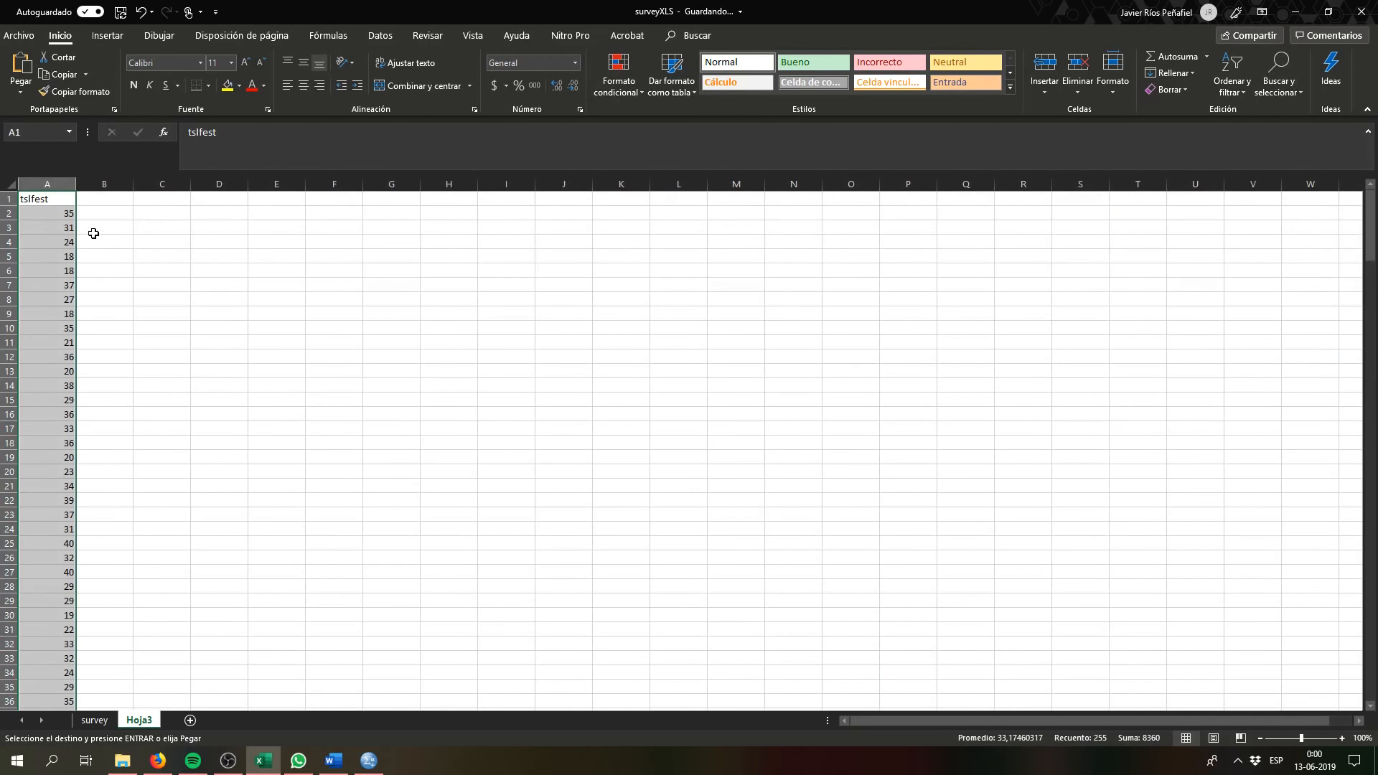
{"action": "right_click", "coordinate": [117, 185]}
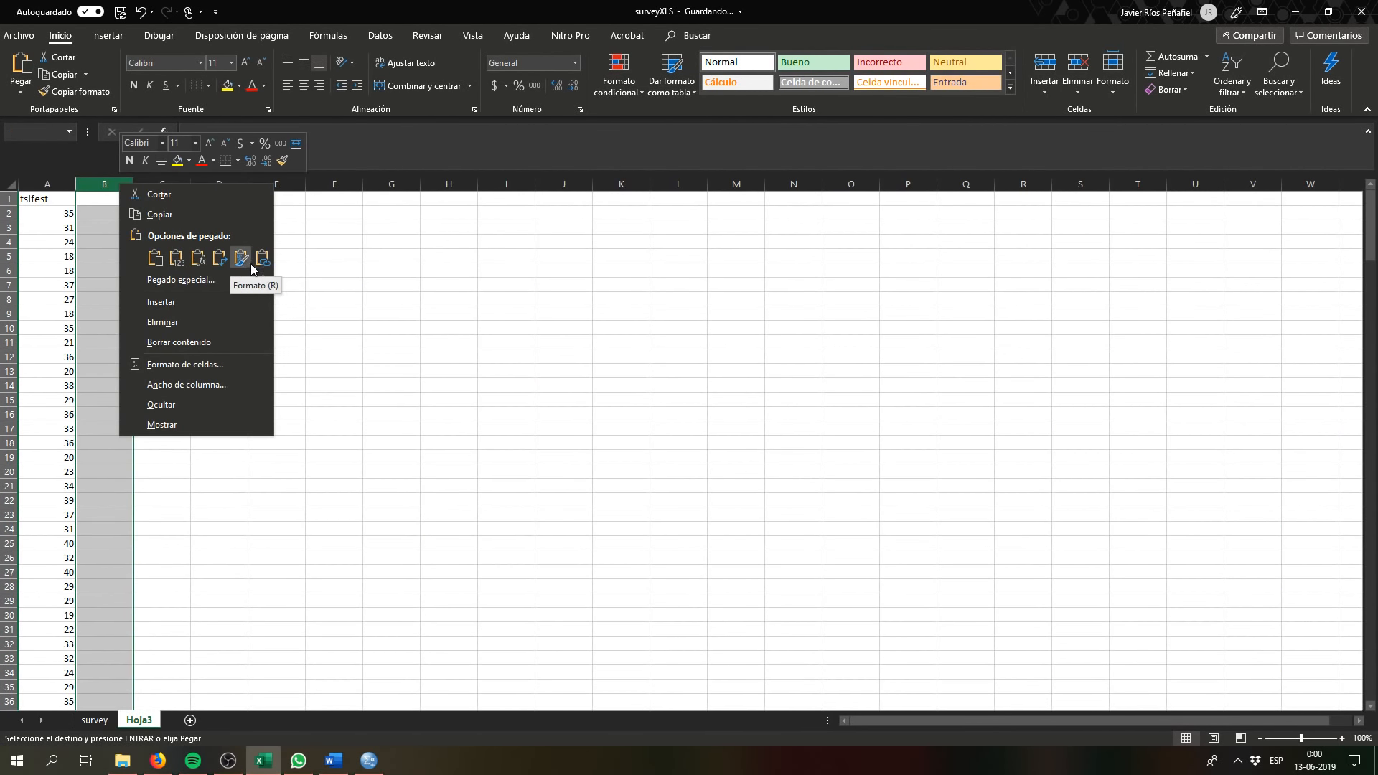
{"action": "left_click", "coordinate": [155, 259]}
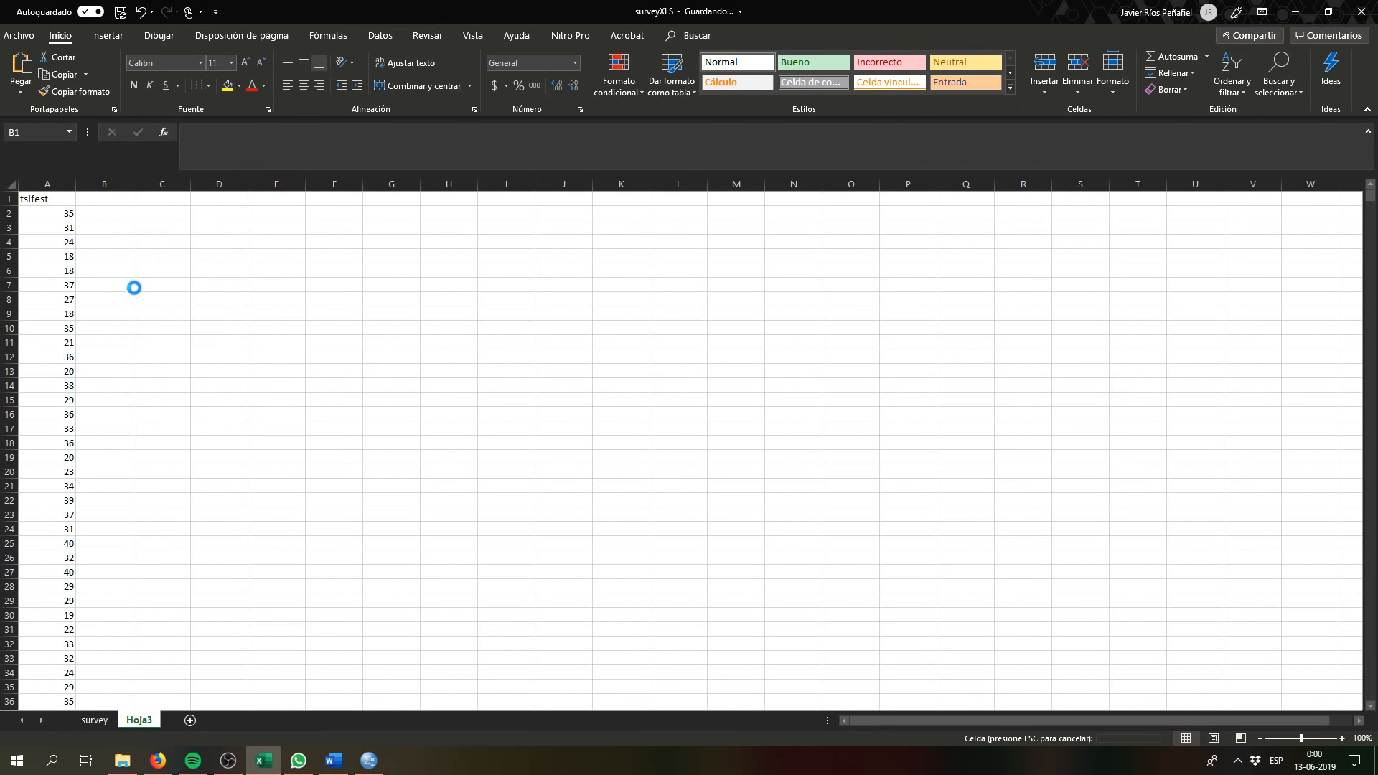
Step: Insert a blank row above the tslfest headings and label column A sex=2 and column B sex=1
{"action": "left_click", "coordinate": [8, 199]}
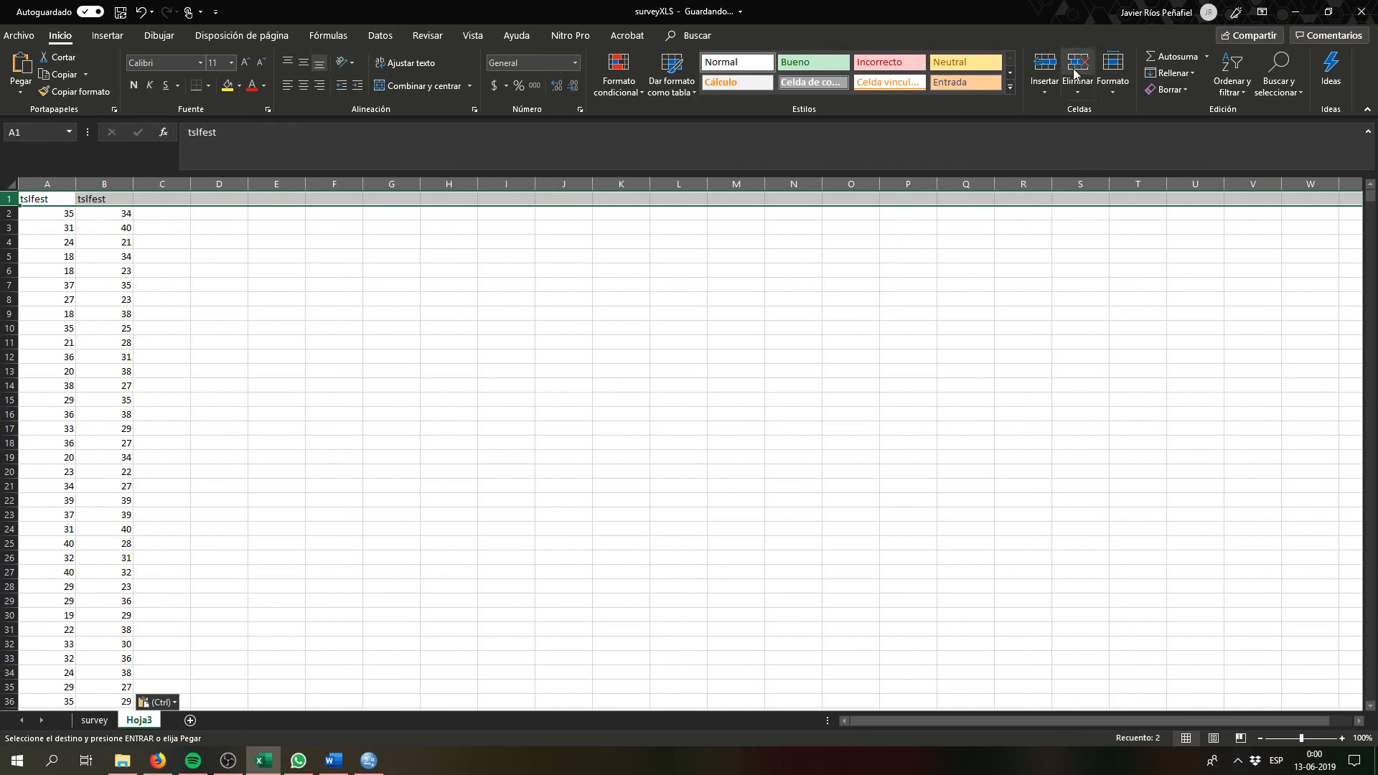
{"action": "left_click", "coordinate": [1044, 65]}
{"action": "left_click", "coordinate": [58, 200]}
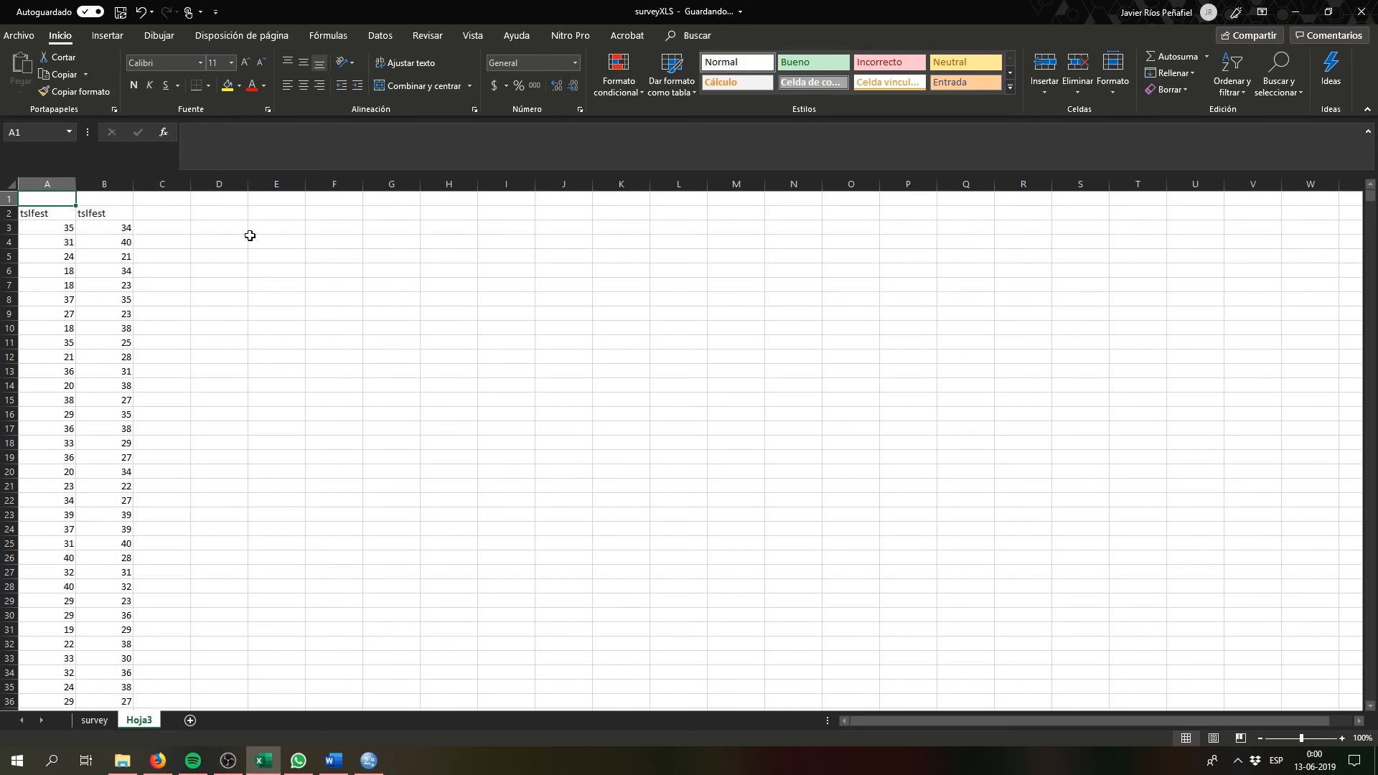
{"action": "type", "text": "sex=2"}
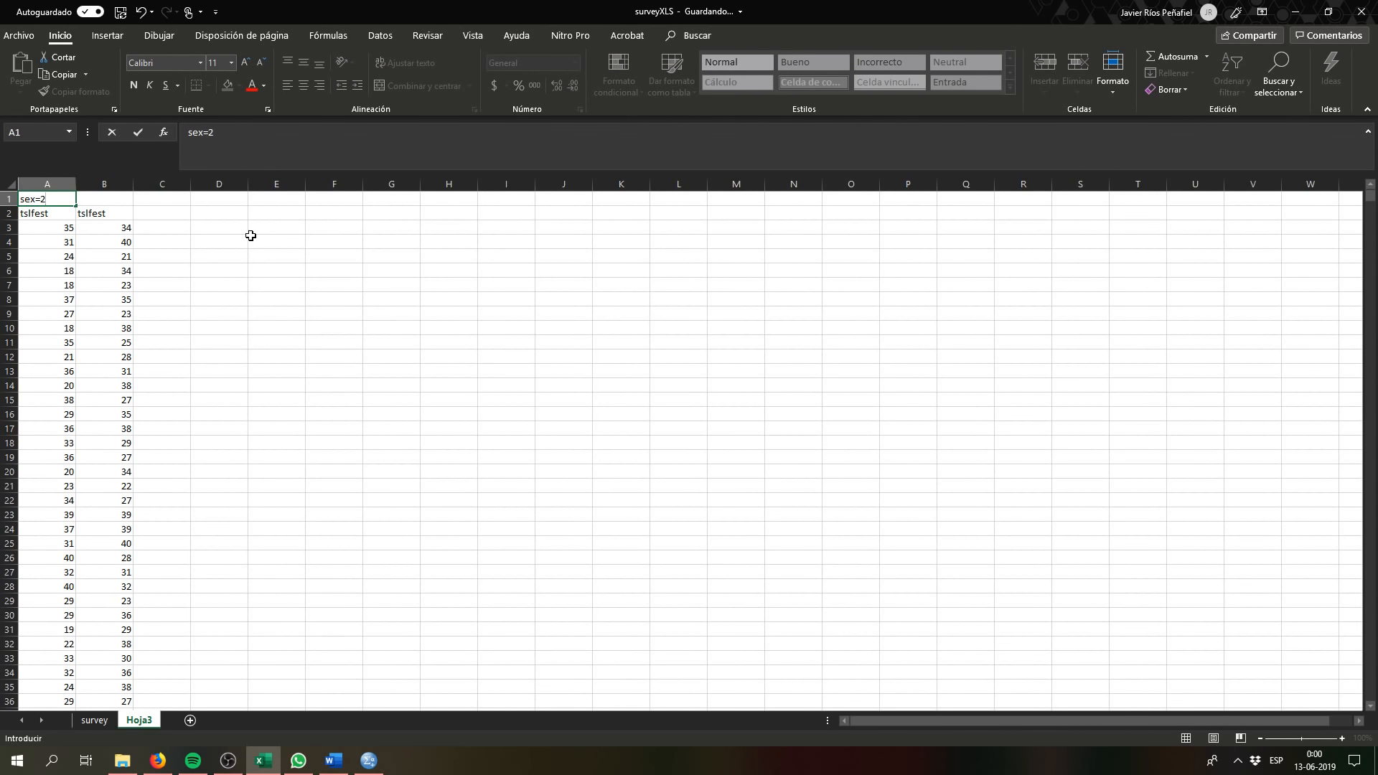
{"action": "left_click", "coordinate": [122, 198]}
{"action": "type", "text": "sex=1"}
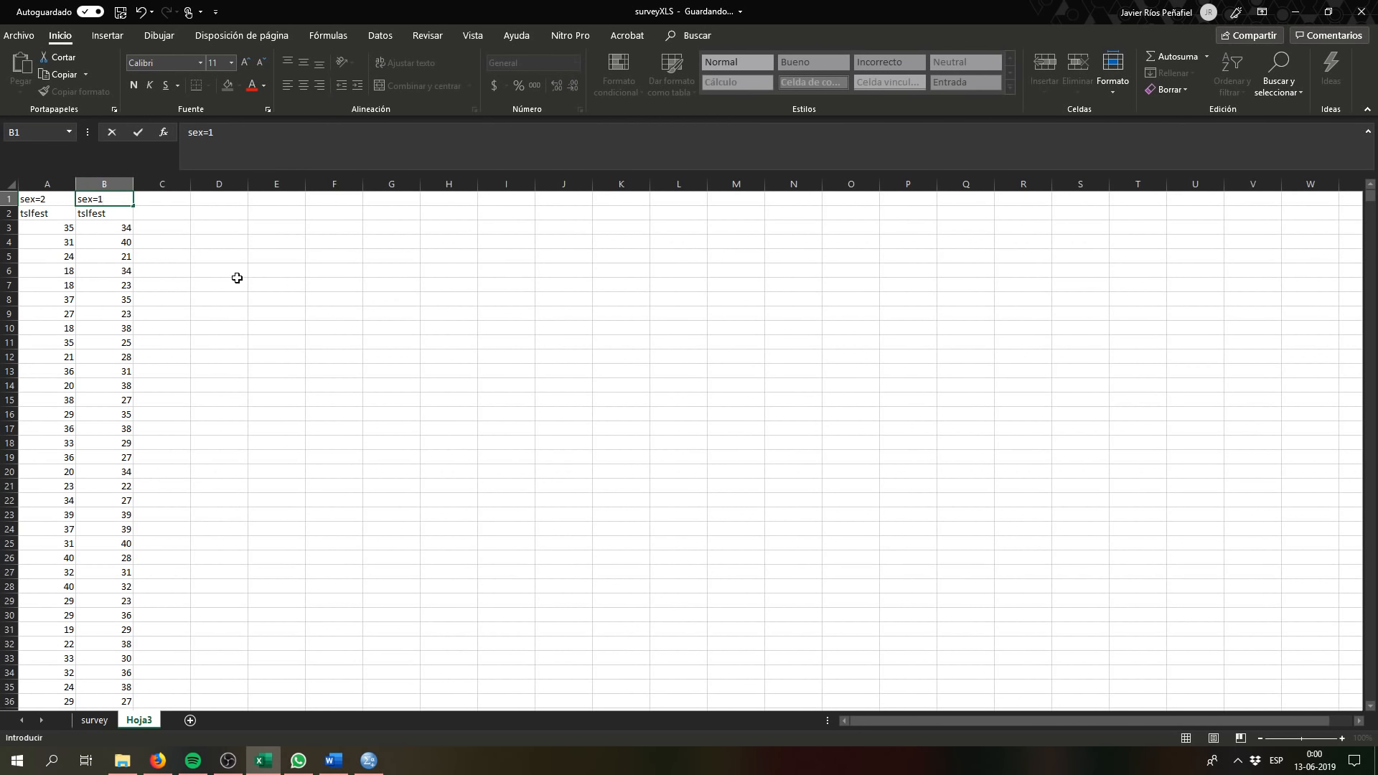
{"action": "left_click", "coordinate": [268, 338]}
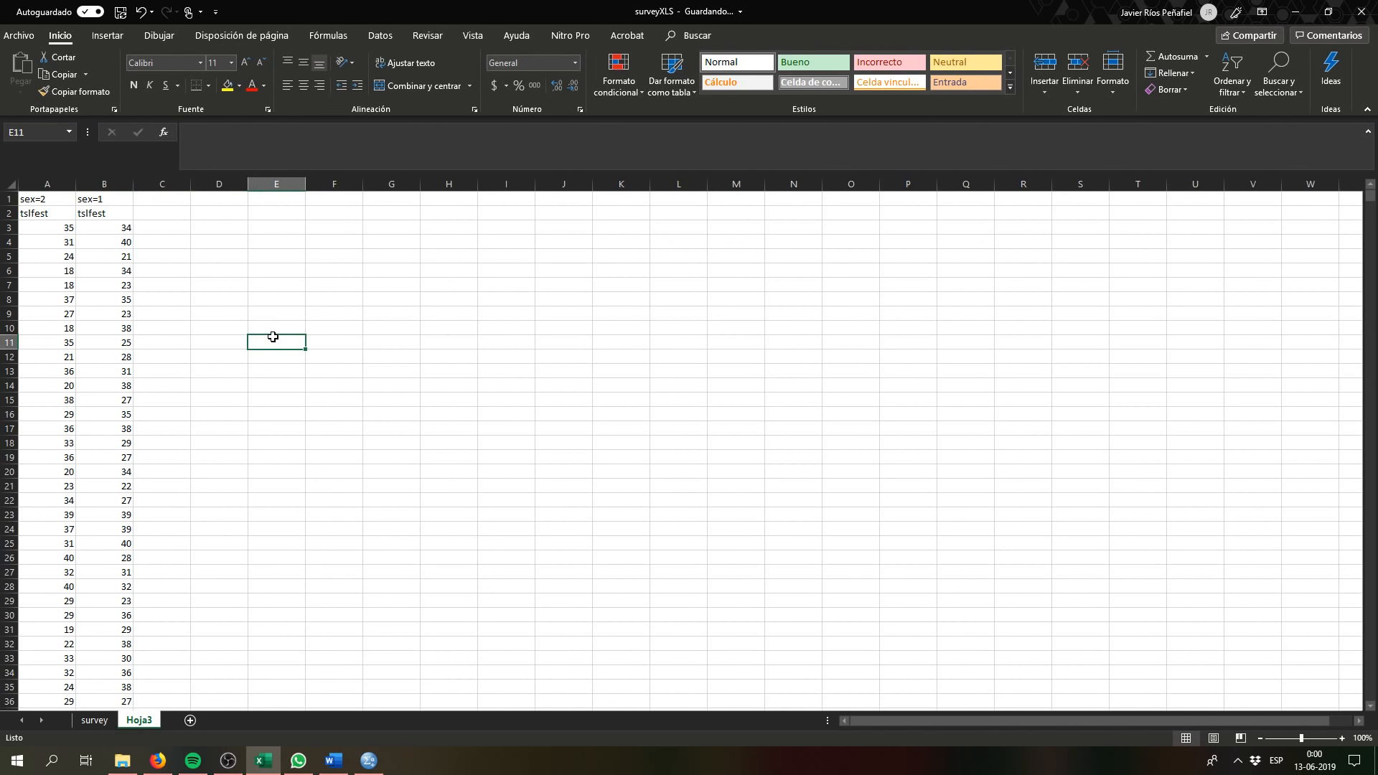
{"action": "left_click", "coordinate": [244, 296]}
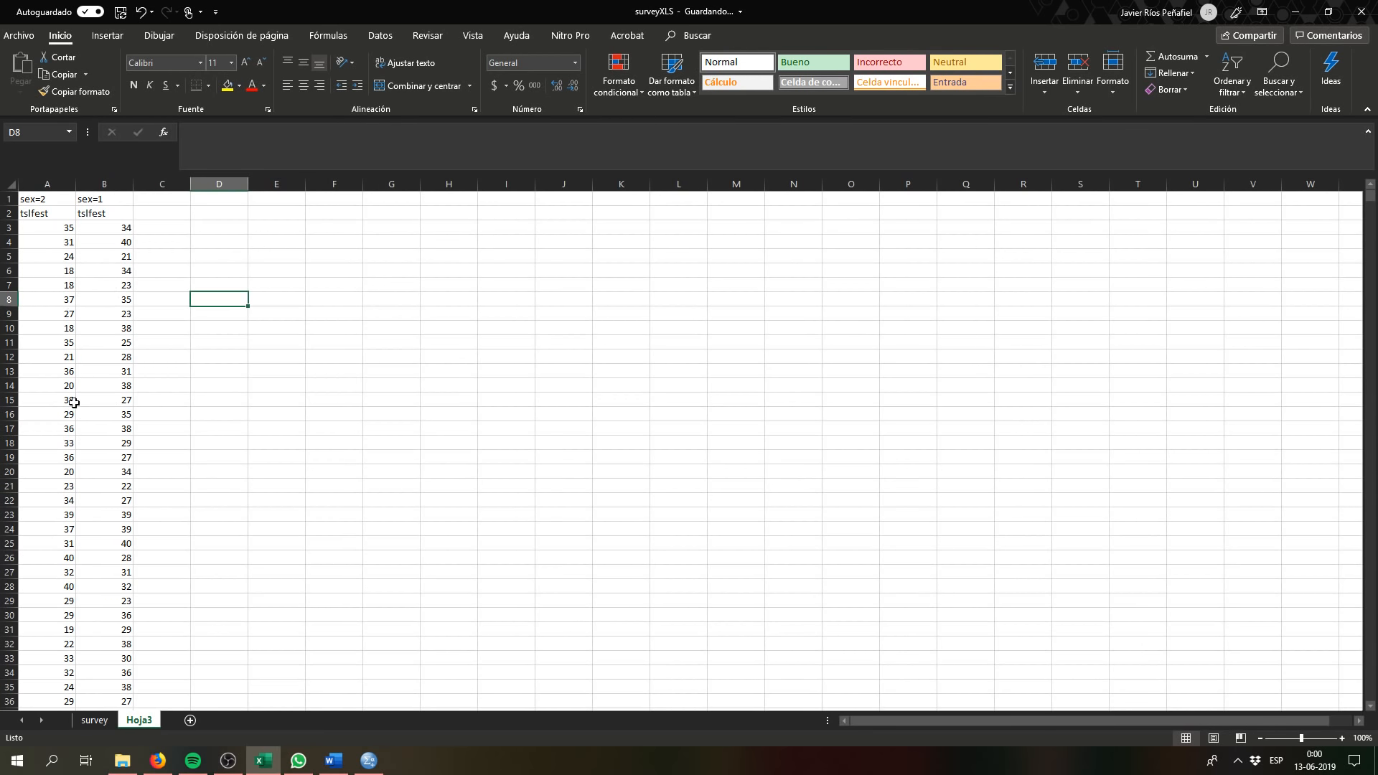
Step: Look over both score columns and the t tests listed in the Análisis de datos tool, and close the tool without running any
{"action": "scroll", "coordinate": [75, 416], "scroll_direction": "down", "scroll_amount": 2}
{"action": "scroll", "coordinate": [75, 417], "scroll_direction": "down", "scroll_amount": 20}
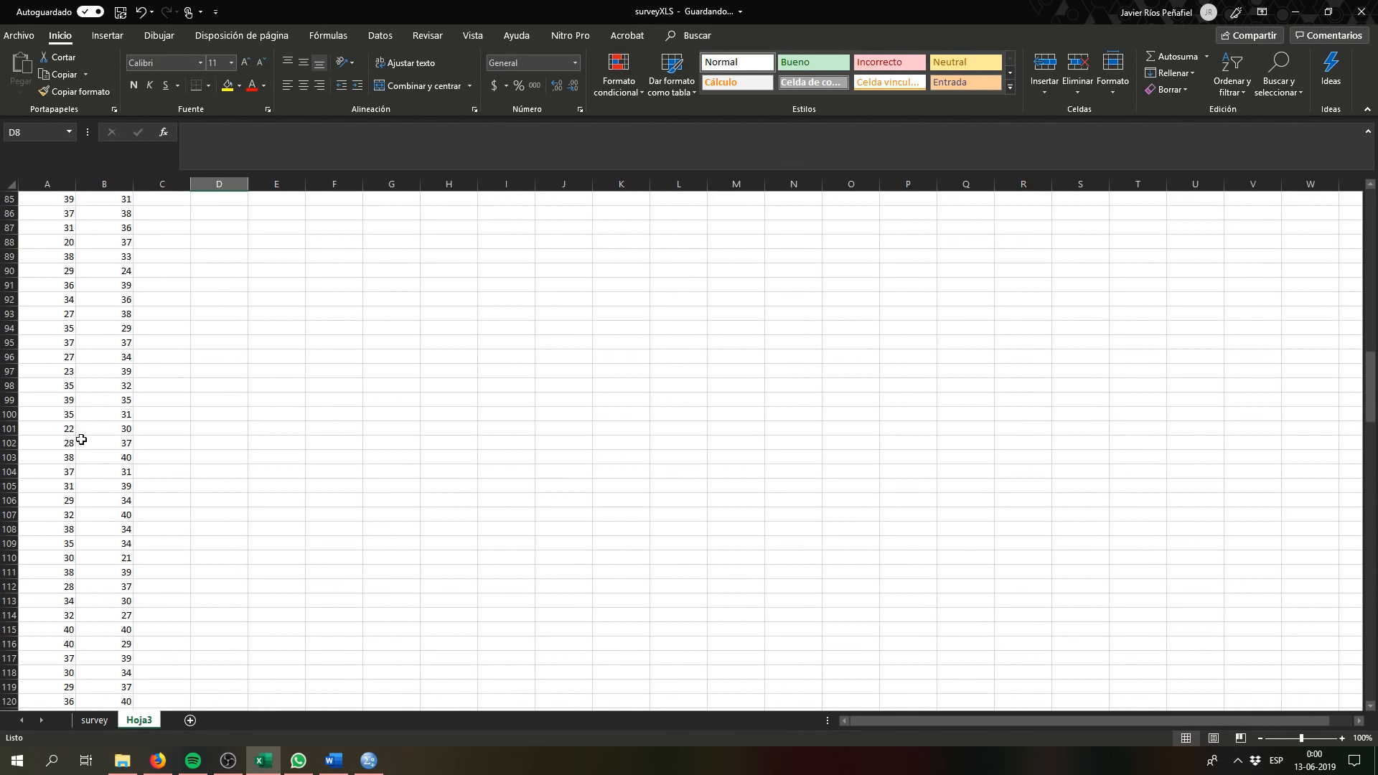
{"action": "scroll", "coordinate": [85, 428], "scroll_direction": "up", "scroll_amount": 20}
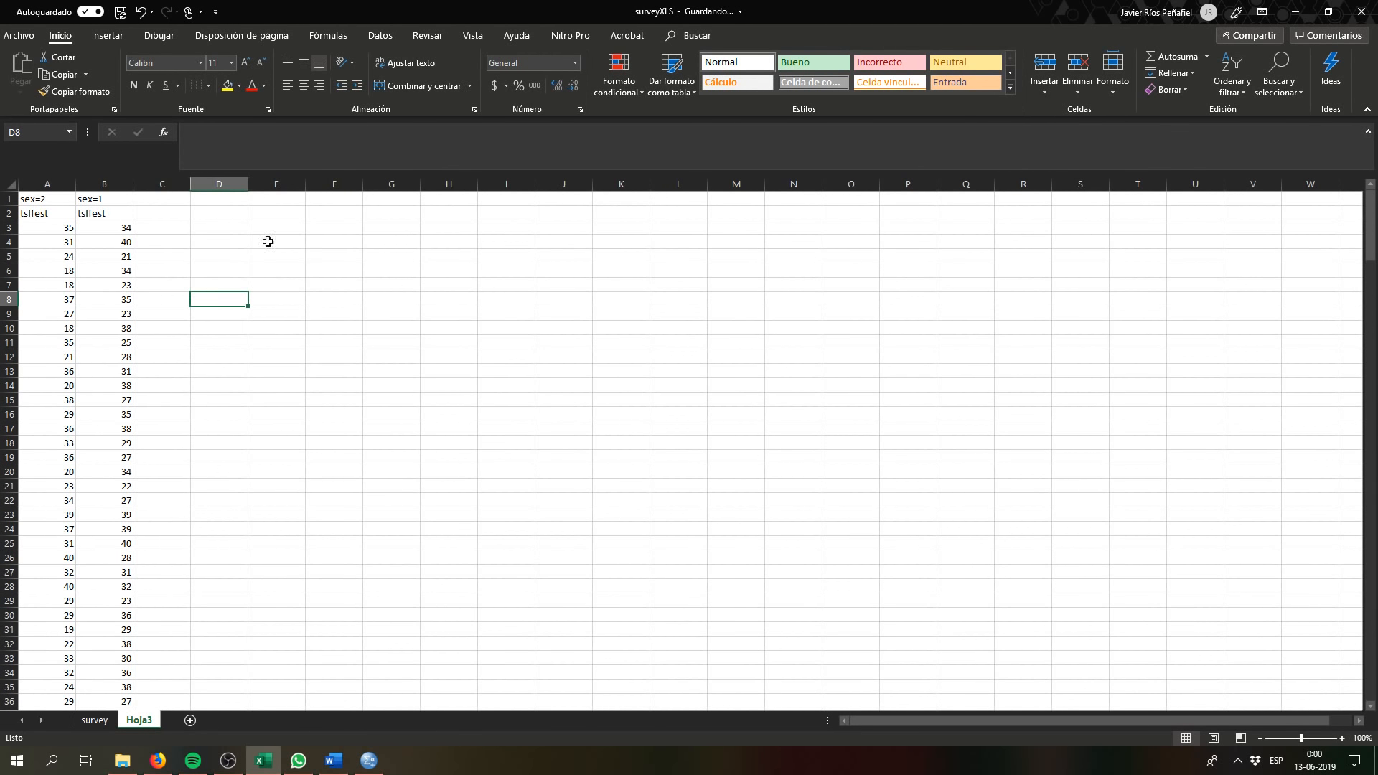
{"action": "left_click", "coordinate": [381, 36]}
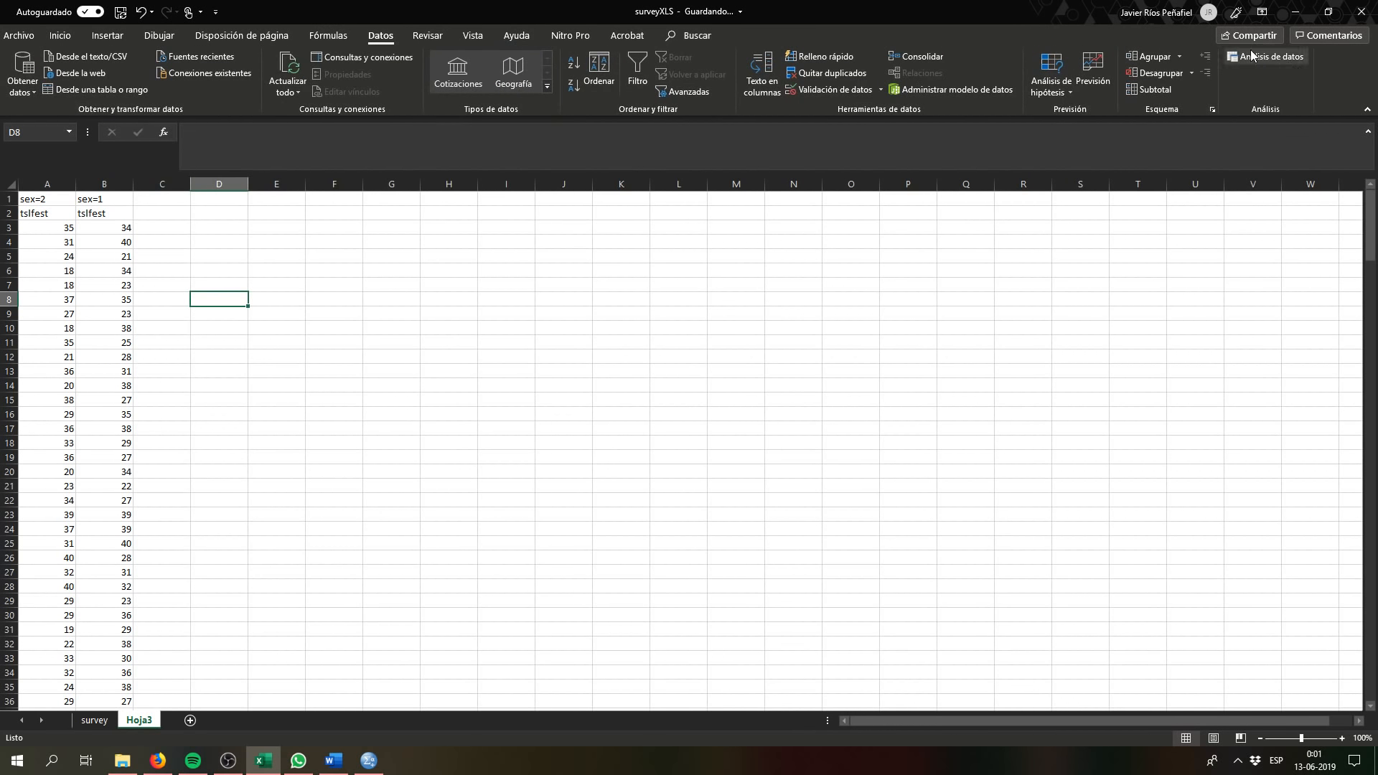
{"action": "left_click", "coordinate": [1276, 59]}
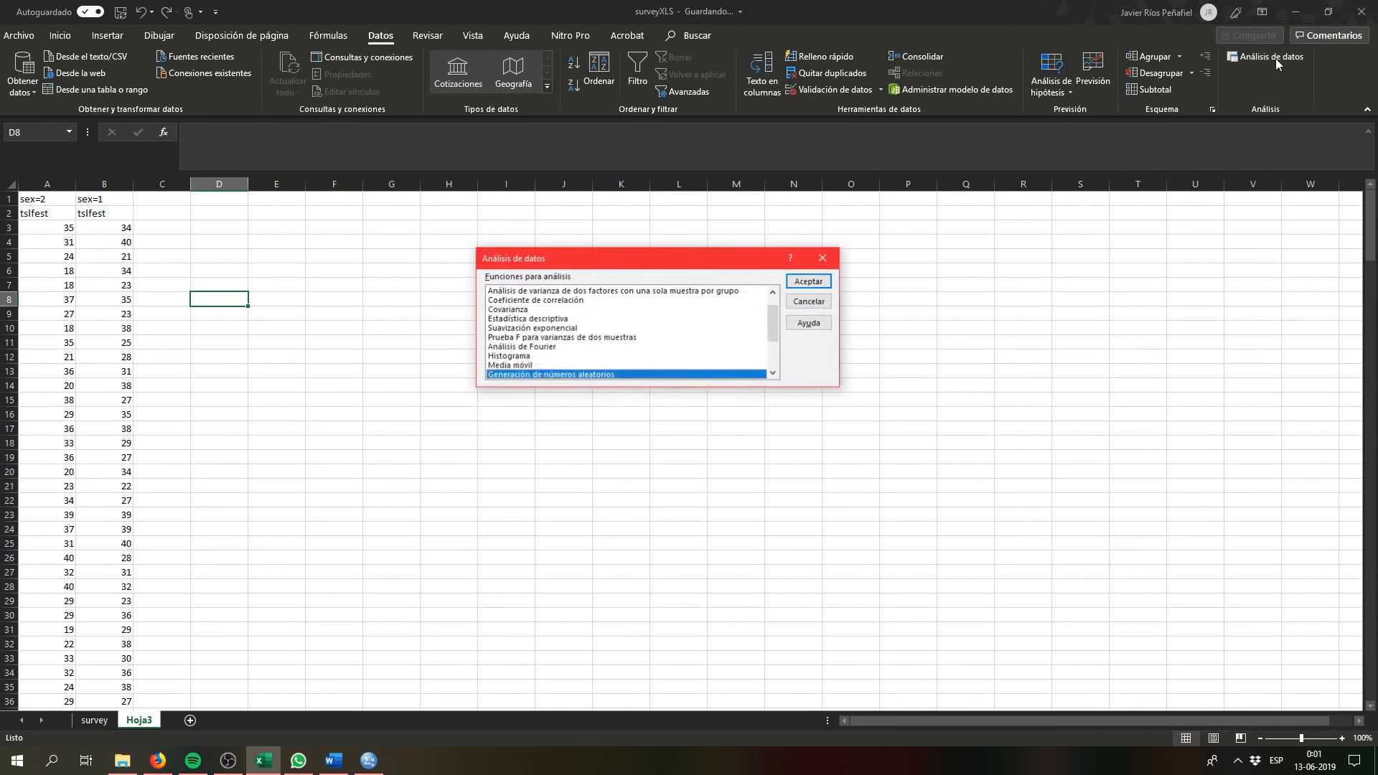
{"action": "scroll", "coordinate": [775, 323], "scroll_direction": "down", "scroll_amount": 2}
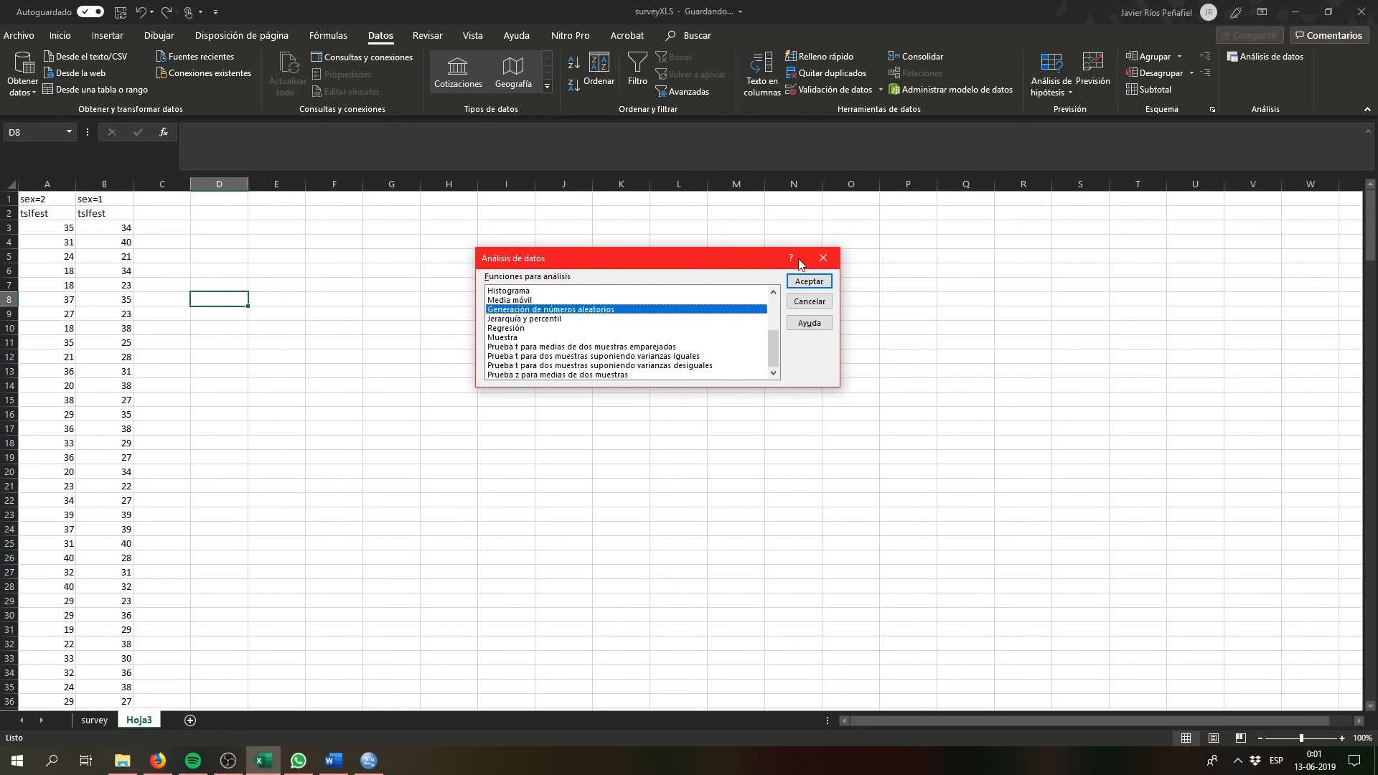
{"action": "left_click", "coordinate": [810, 302]}
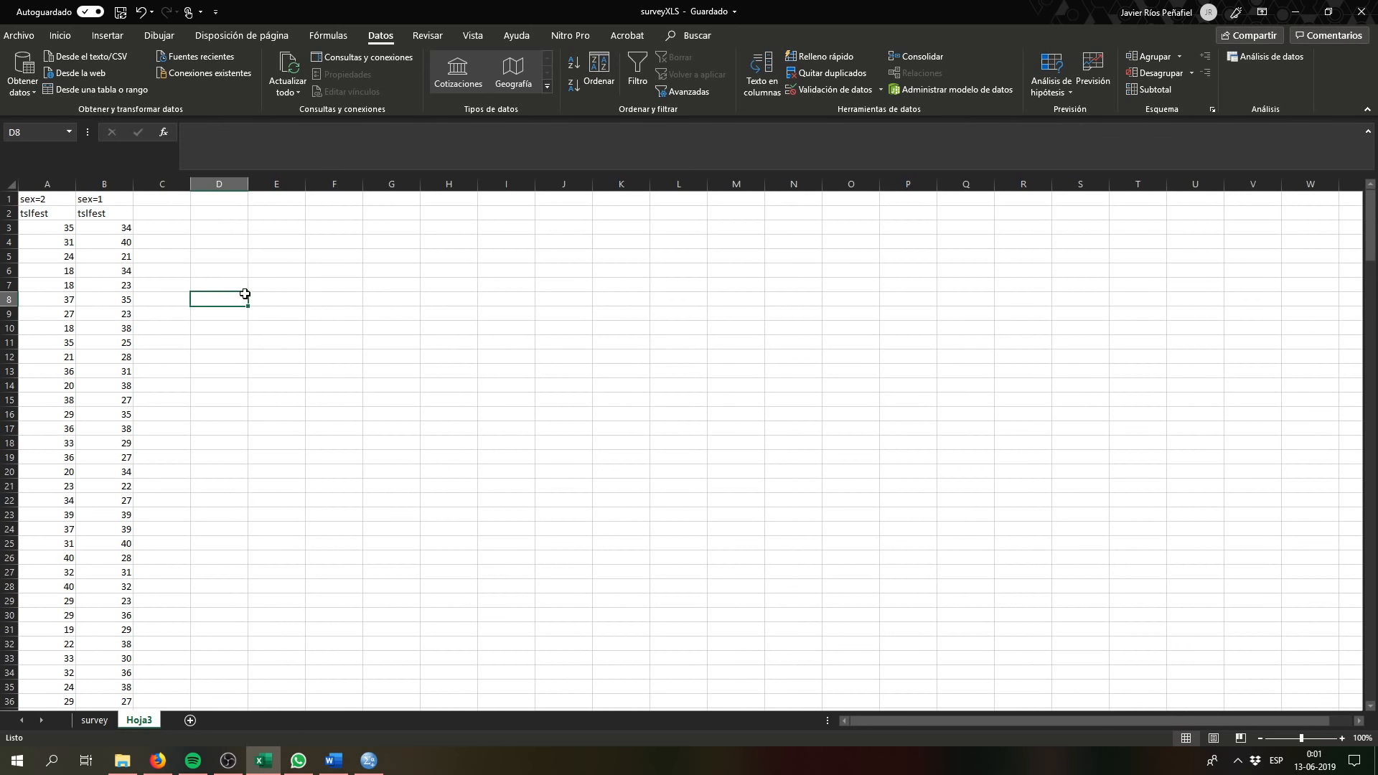
Step: Copy the PRUEBA.F.N() formula text from the Word instructions and paste it into cell D8 of Hoja3 in Excel
{"action": "left_click", "coordinate": [338, 768]}
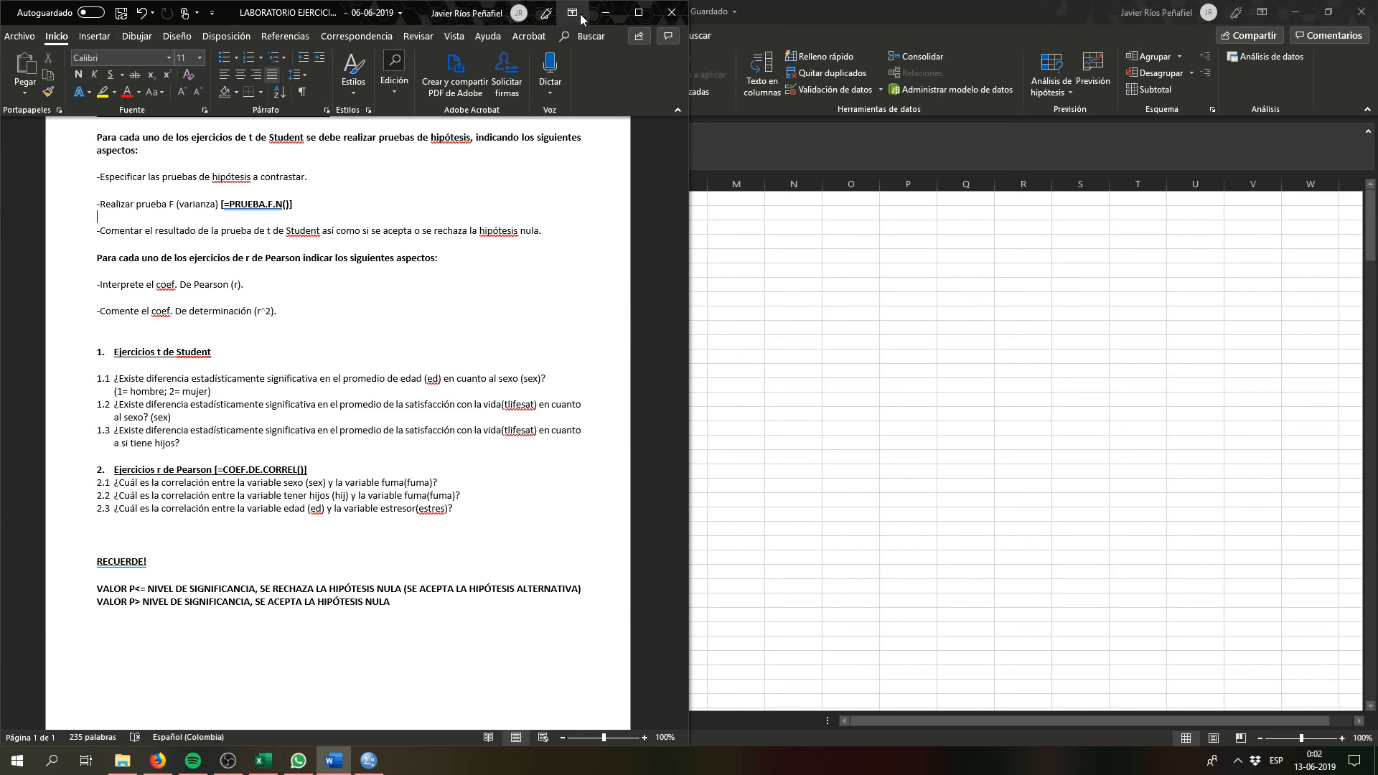
{"action": "scroll", "coordinate": [456, 302], "scroll_direction": "up", "scroll_amount": 3}
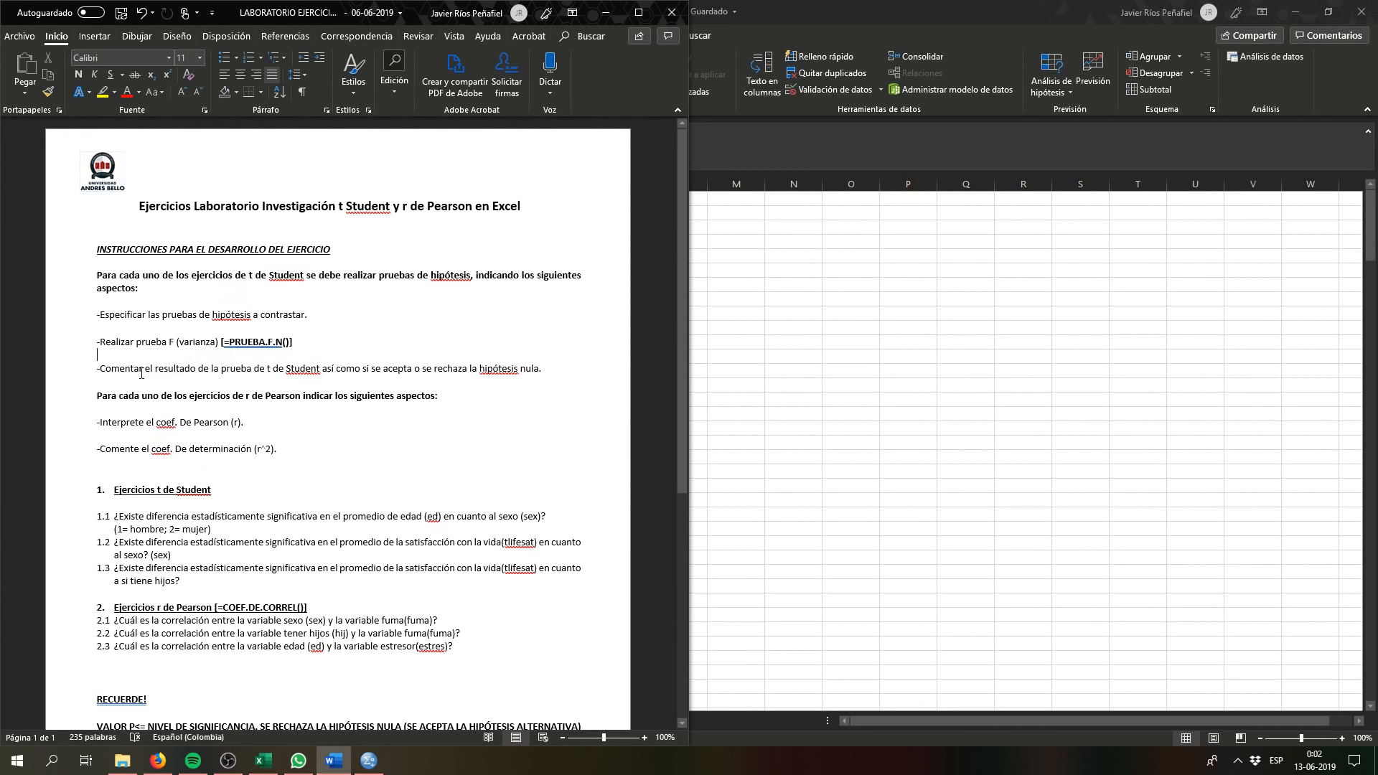
{"action": "left_click_drag", "start_coordinate": [110, 343], "coordinate": [291, 342]}
{"action": "key", "text": "ctrl+c"}
{"action": "left_click", "coordinate": [274, 348]}
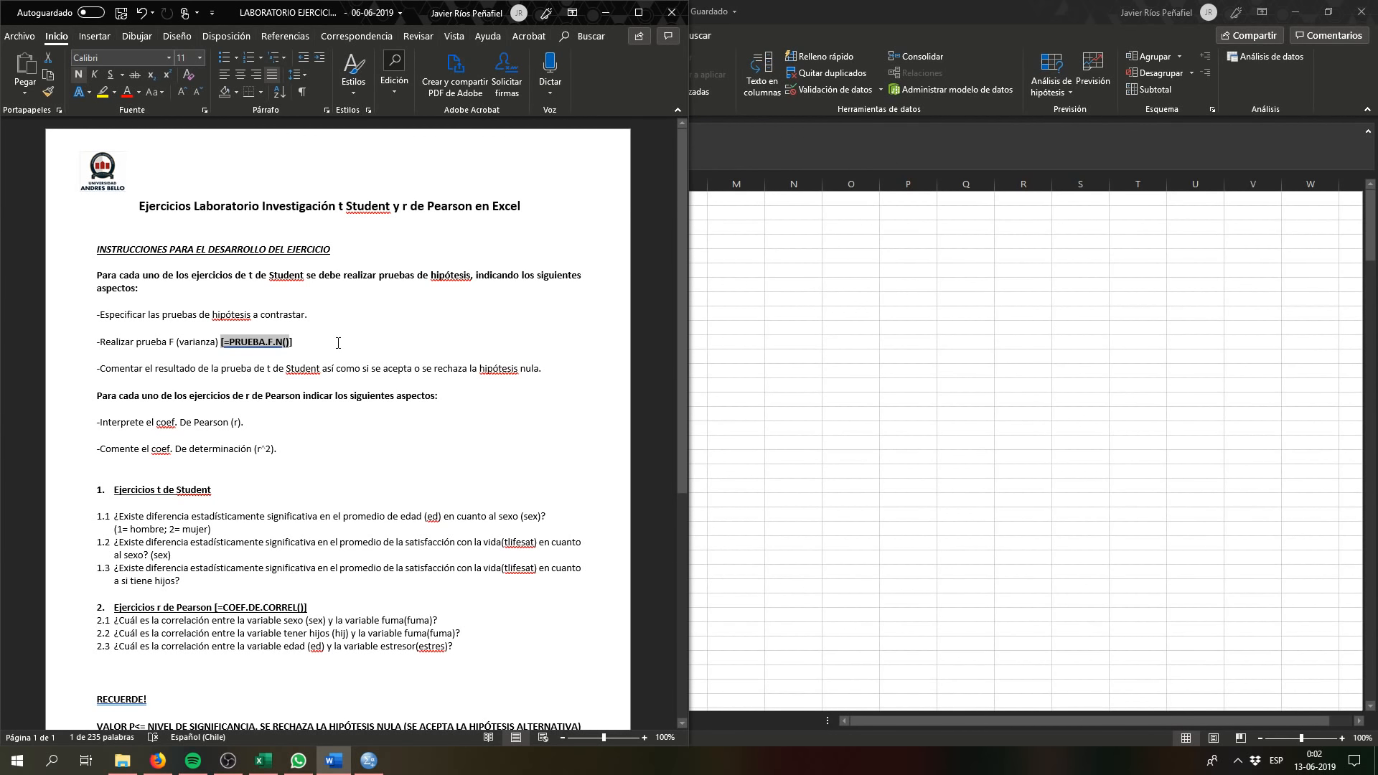
{"action": "key", "text": "alt+Tab"}
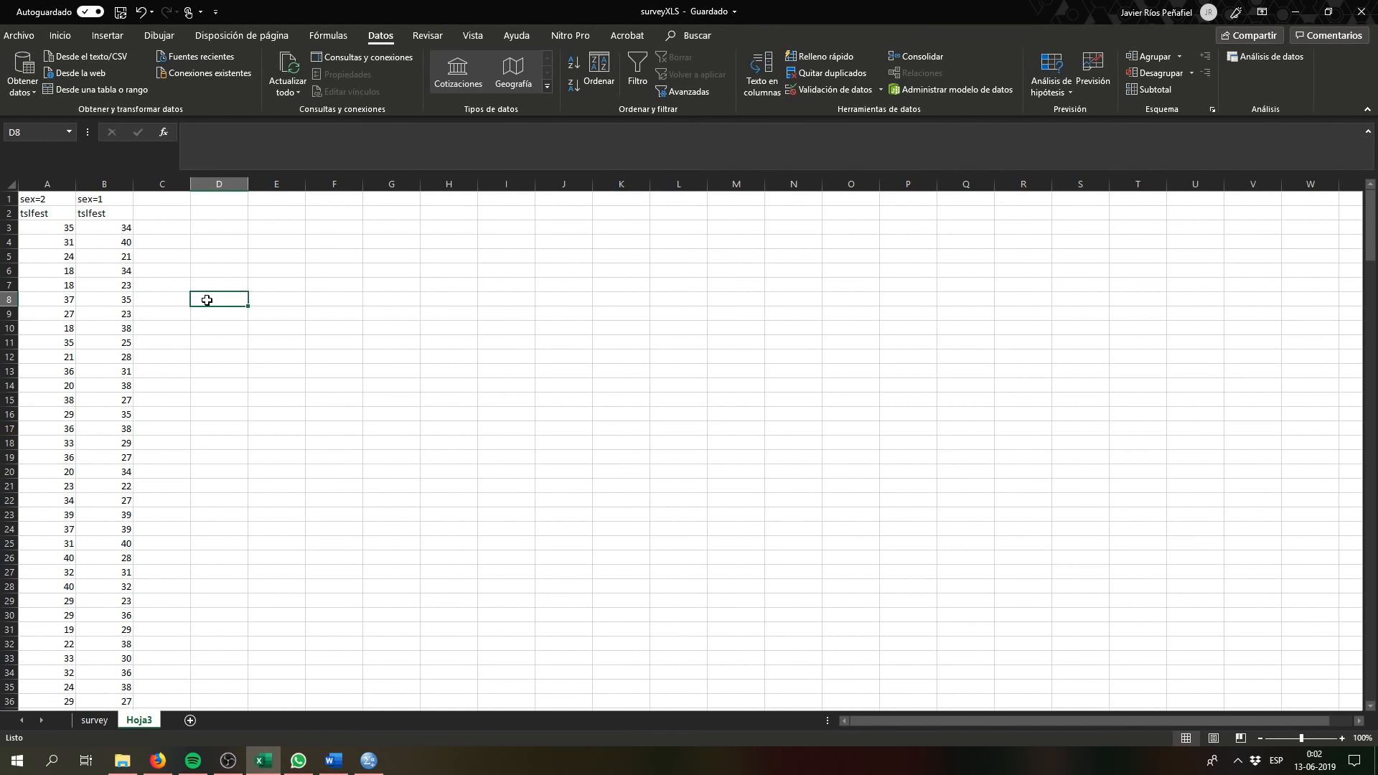
{"action": "key", "text": "ctrl+v"}
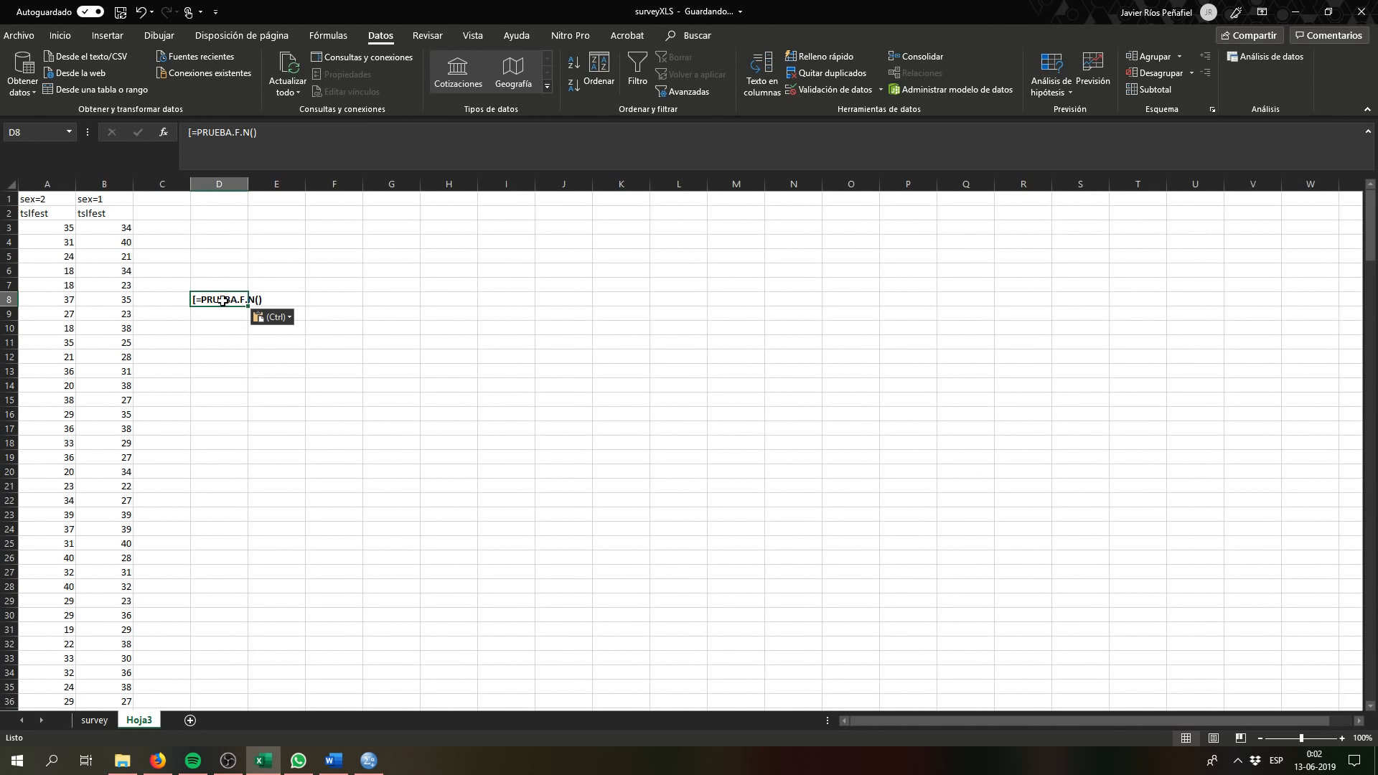
Step: Remove the leading bracket from the pasted text in D8 so it reads =PRUEBA.F.N(), ready for arguments inside the parentheses
{"action": "left_click", "coordinate": [234, 134]}
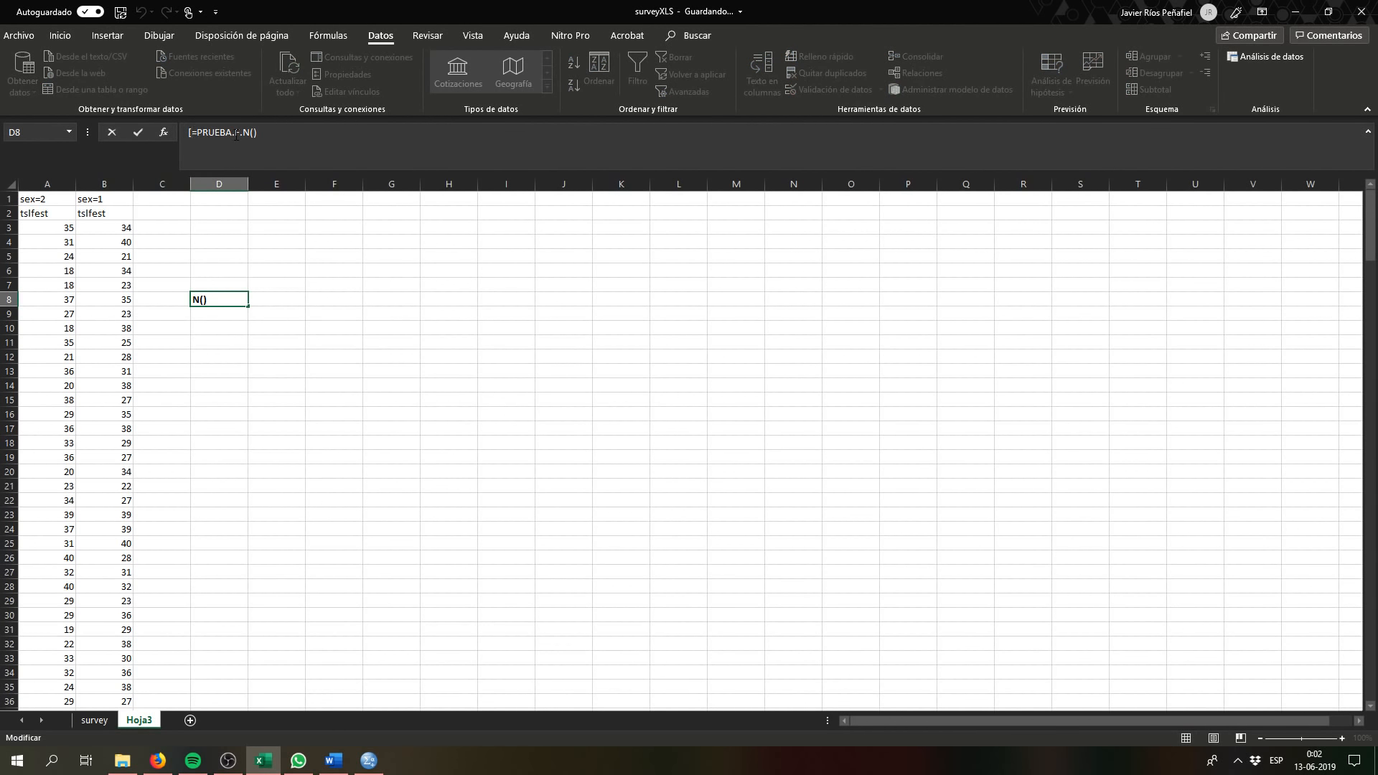
{"action": "key", "text": "Home"}
{"action": "key", "text": "Delete"}
{"action": "key", "text": "End"}
{"action": "key", "text": "BackSpace"}
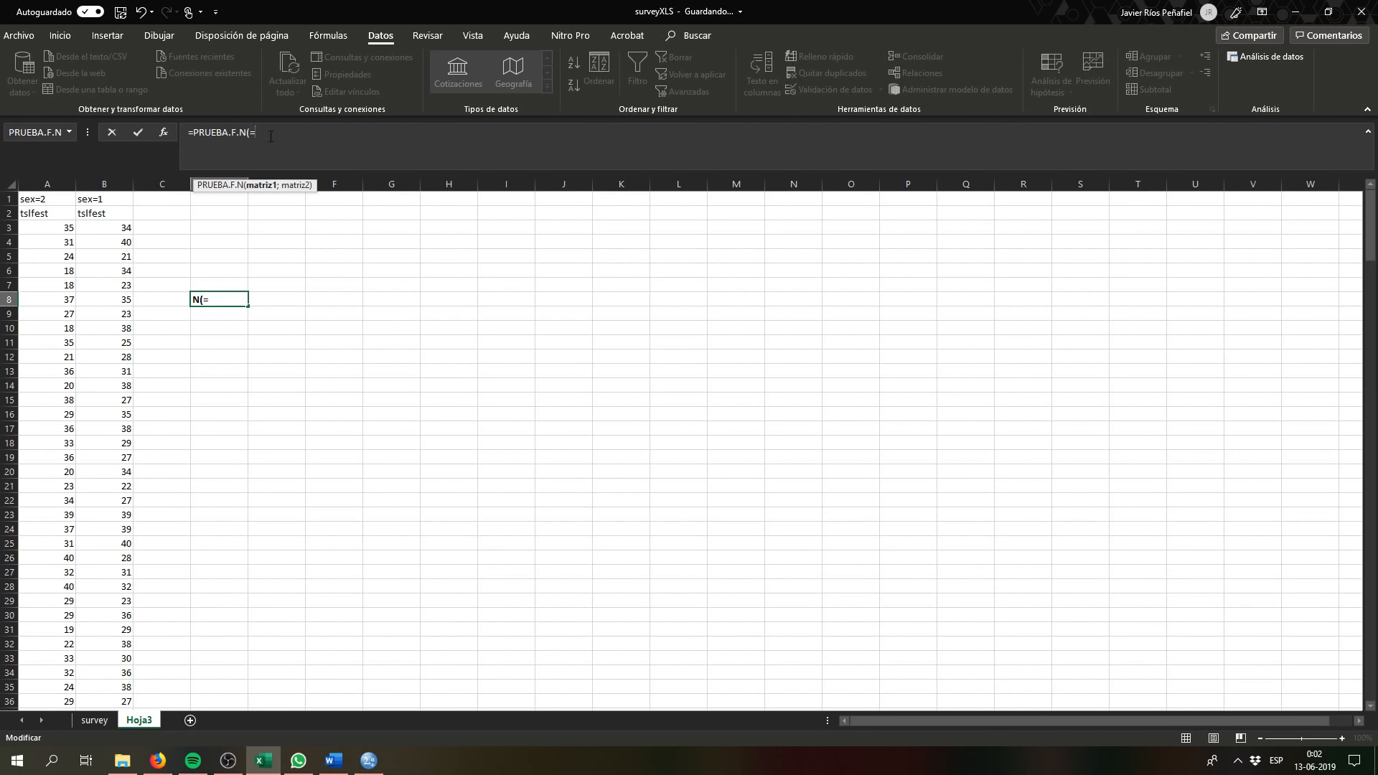
{"action": "type", "text": ")"}
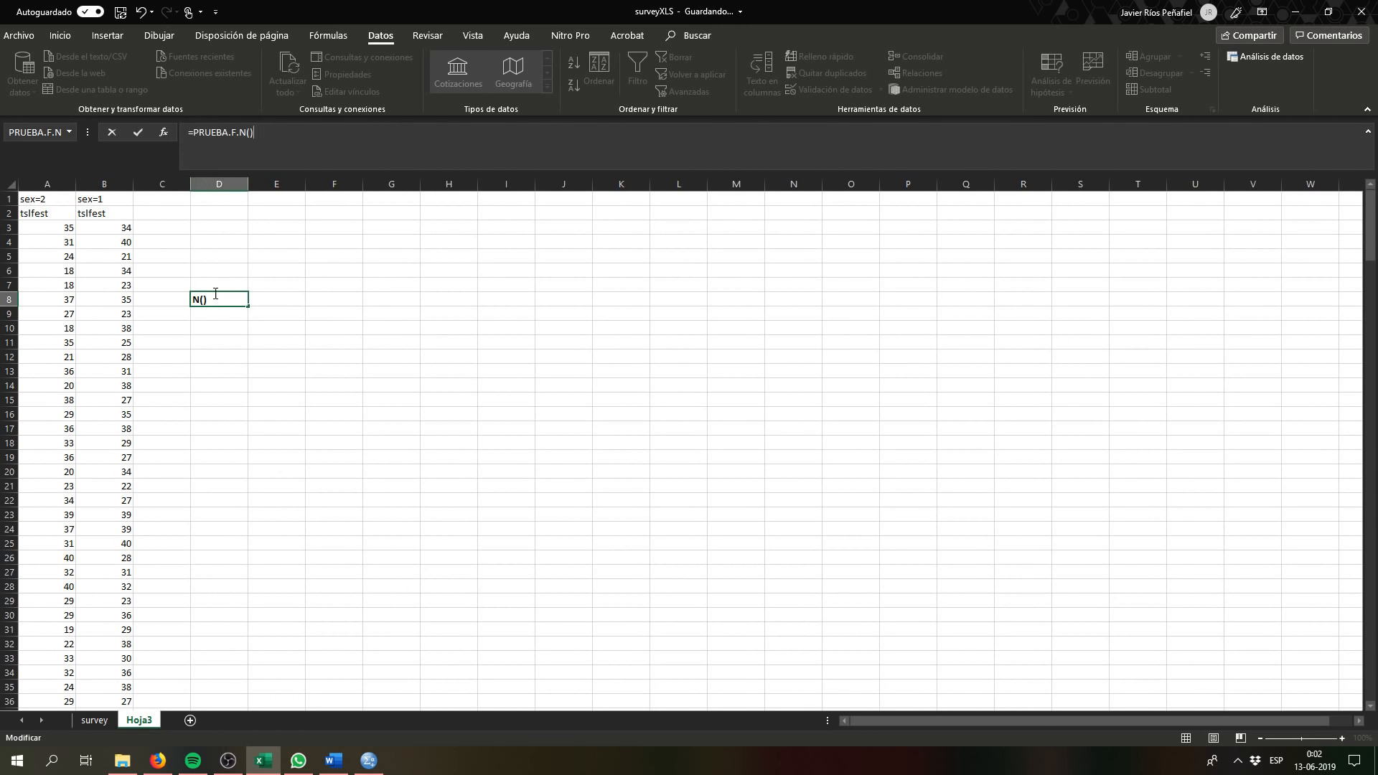
{"action": "key", "text": "Left"}
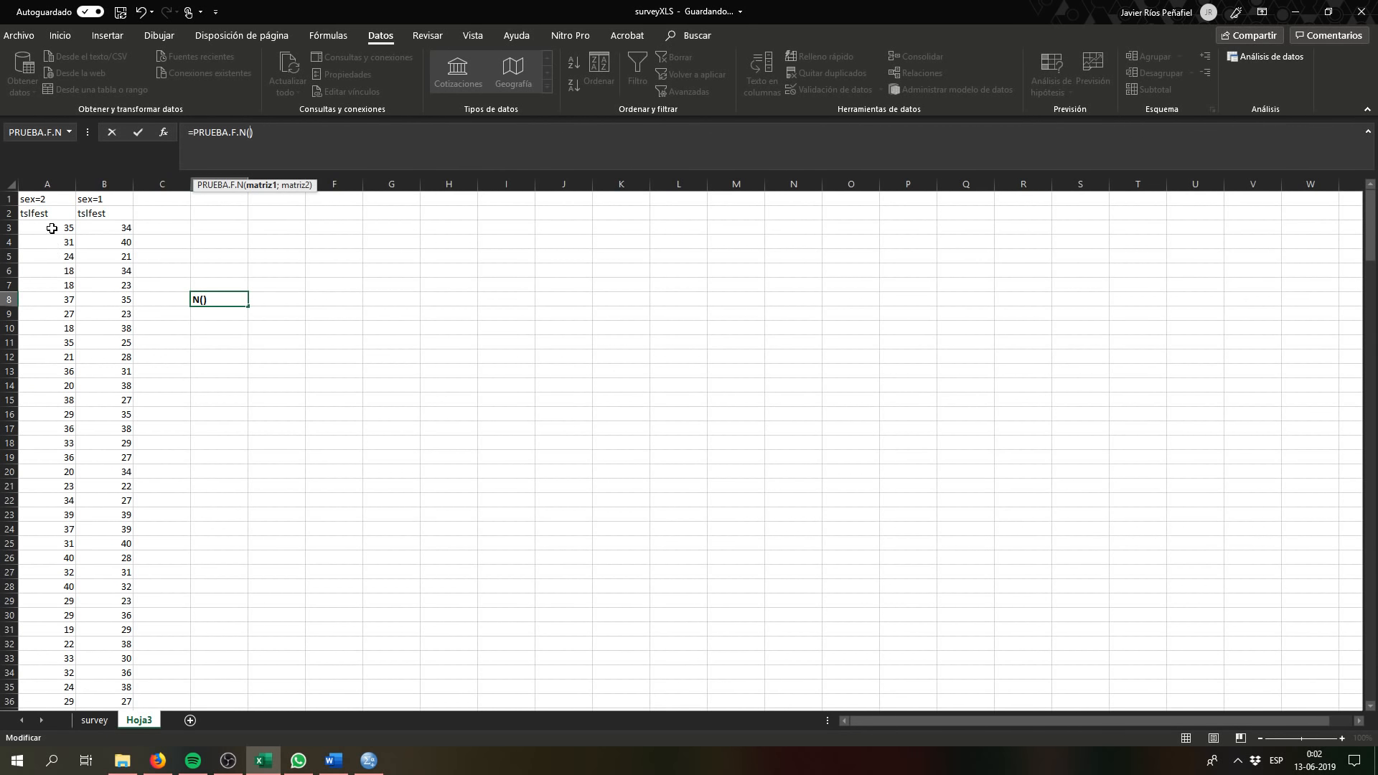
Step: Complete the F test formula in D8 with A3:A256 as the first array and B3:B187 as the second
{"action": "left_click_drag", "start_coordinate": [50, 228], "coordinate": [39, 516]}
{"action": "left_click_drag", "start_coordinate": [1371, 646], "coordinate": [1372, 201]}
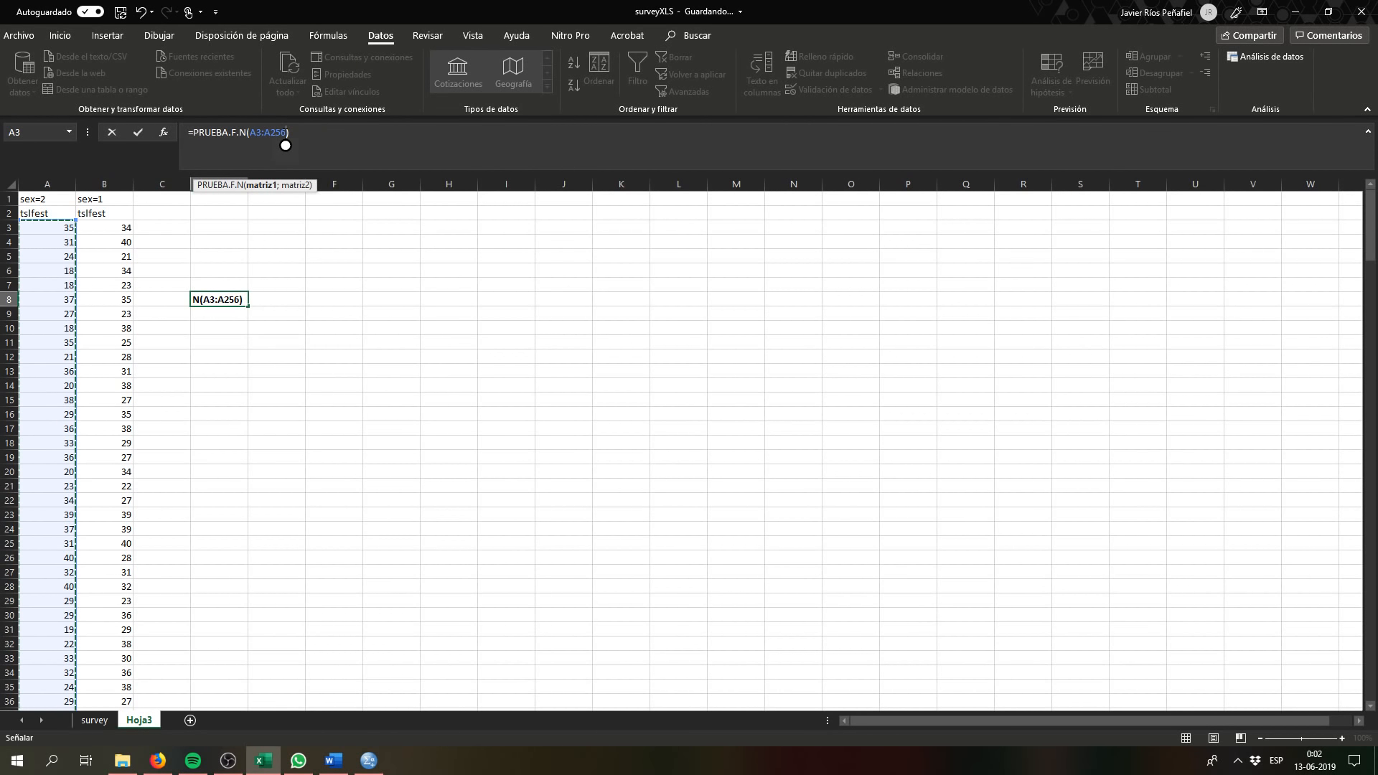
{"action": "left_click", "coordinate": [285, 146]}
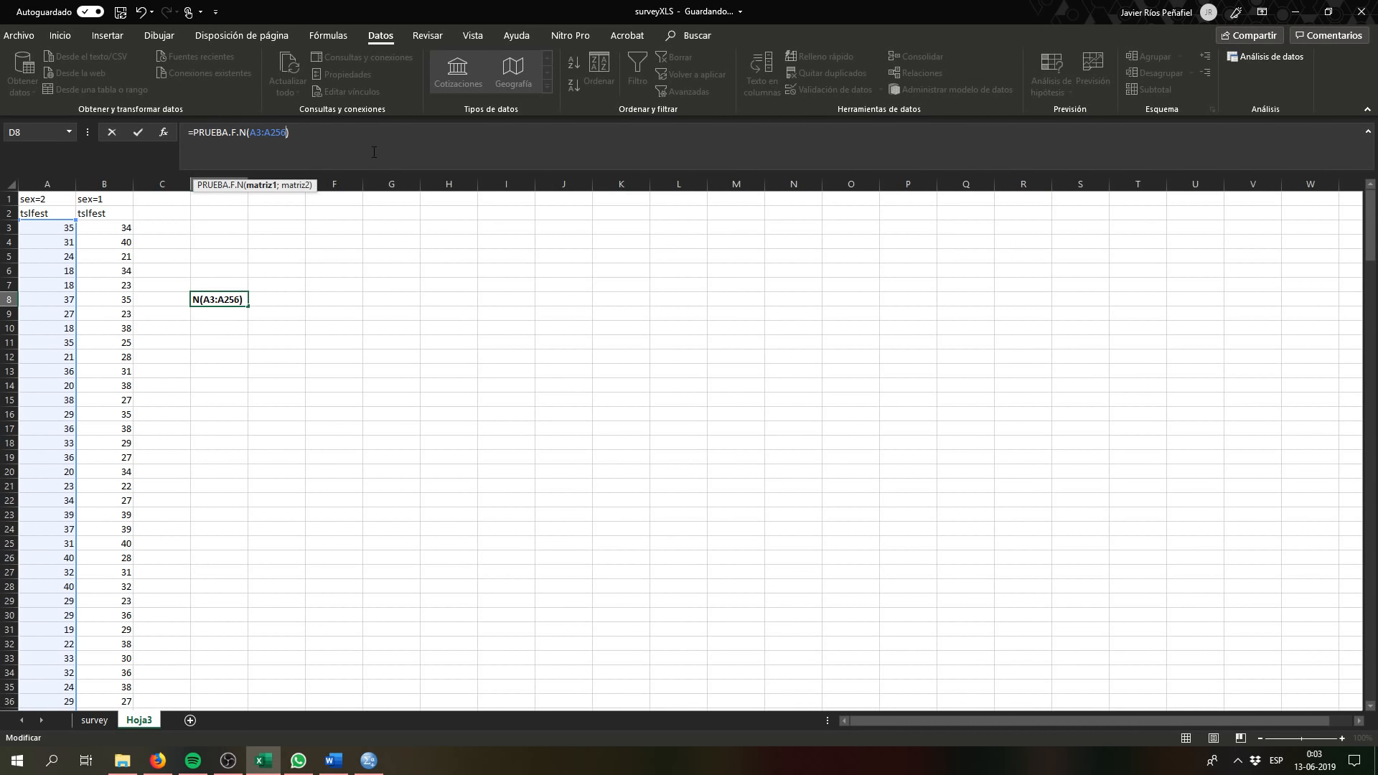
{"action": "type", "text": ";"}
{"action": "left_click", "coordinate": [123, 226]}
{"action": "left_click_drag", "start_coordinate": [123, 226], "coordinate": [101, 572]}
{"action": "scroll", "coordinate": [358, 453], "scroll_direction": "up", "scroll_amount": 4}
{"action": "scroll", "coordinate": [358, 452], "scroll_direction": "up", "scroll_amount": 4}
{"action": "left_click", "coordinate": [352, 132]}
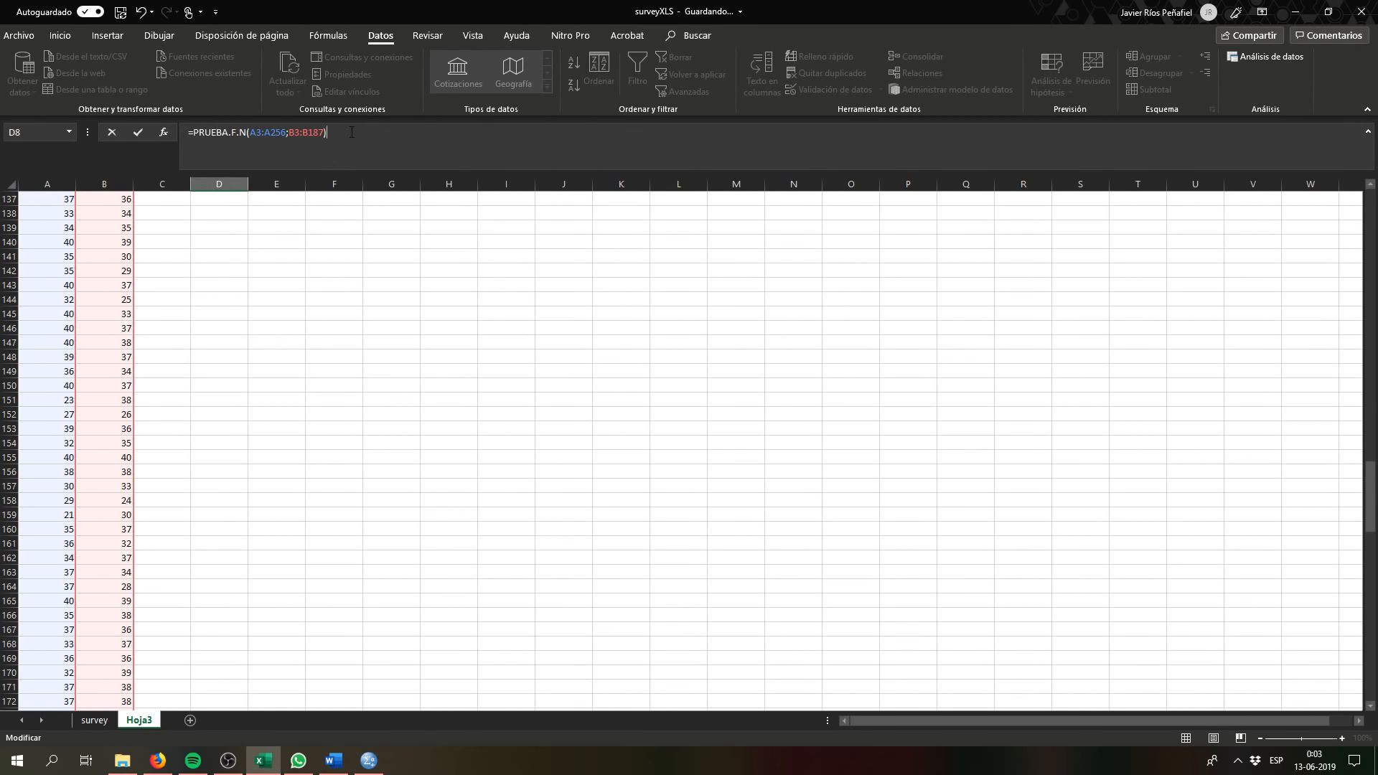
{"action": "left_click_drag", "start_coordinate": [1370, 497], "coordinate": [1370, 212]}
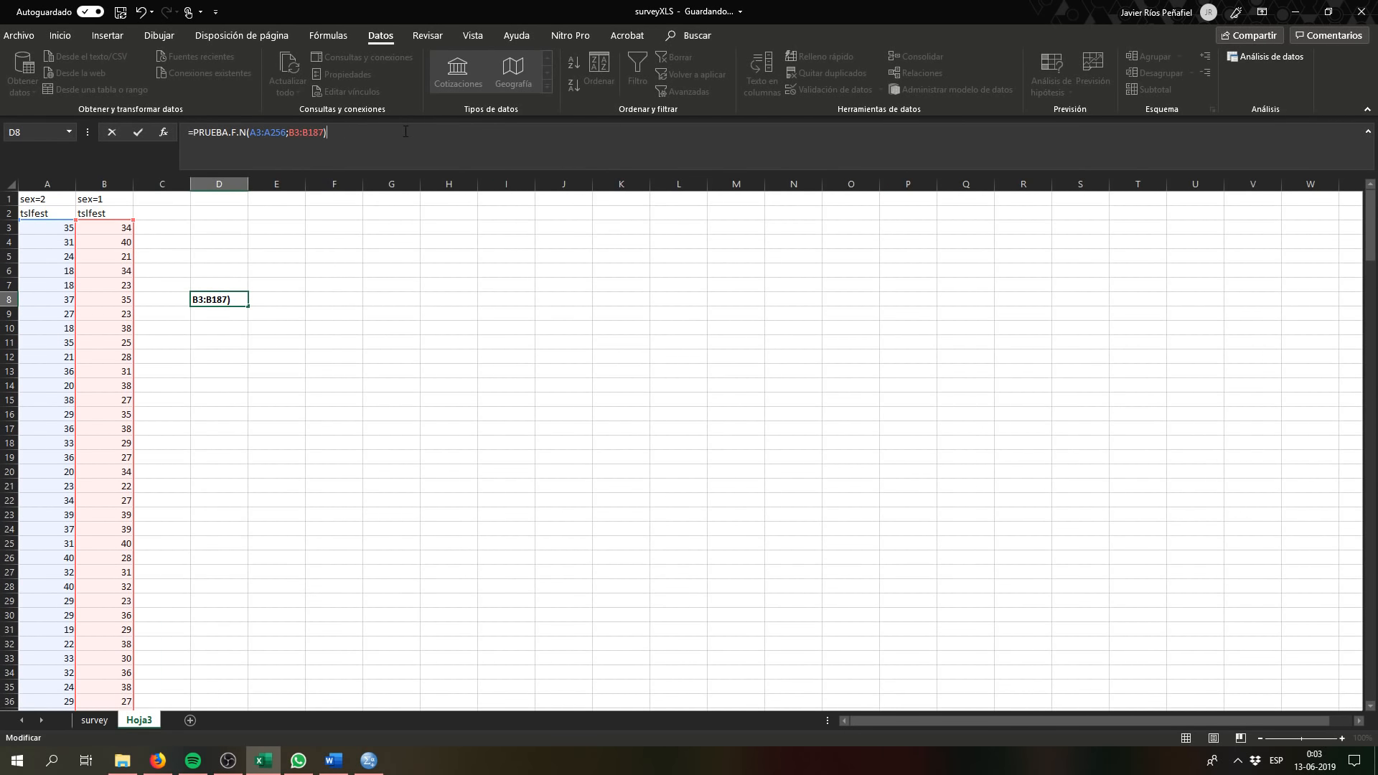
{"action": "key", "text": "Return"}
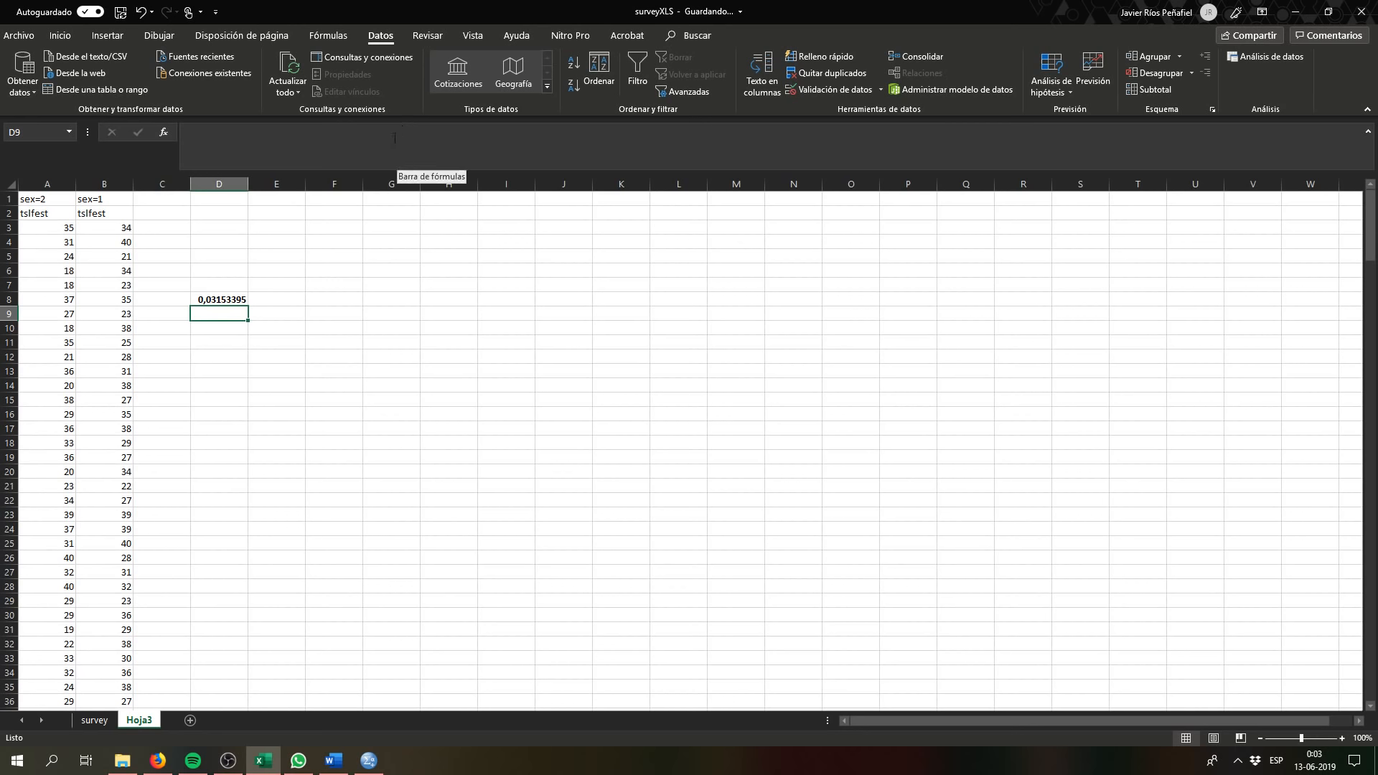
Step: Review the F test formula in D8 and its two highlighted ranges without changing it
{"action": "double_click", "coordinate": [204, 303]}
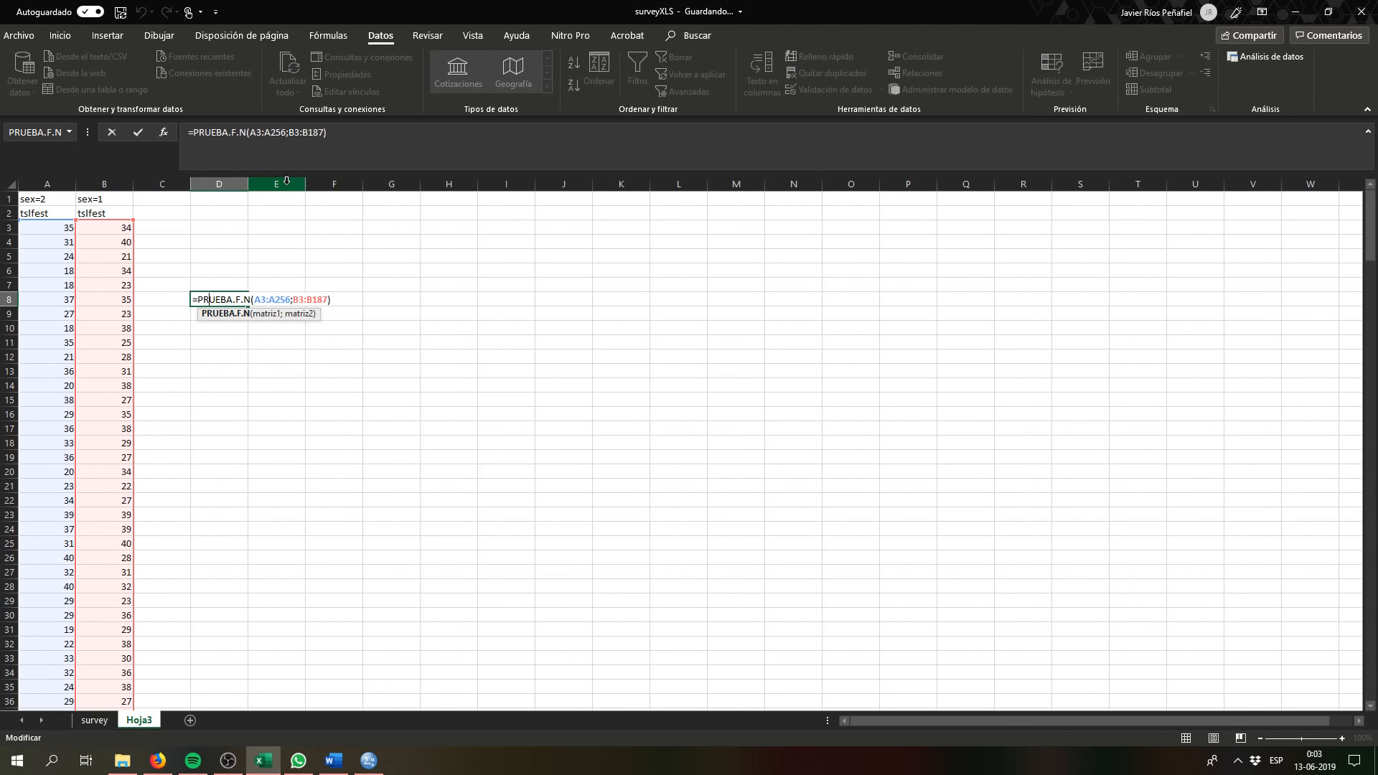
{"action": "key", "text": "Escape"}
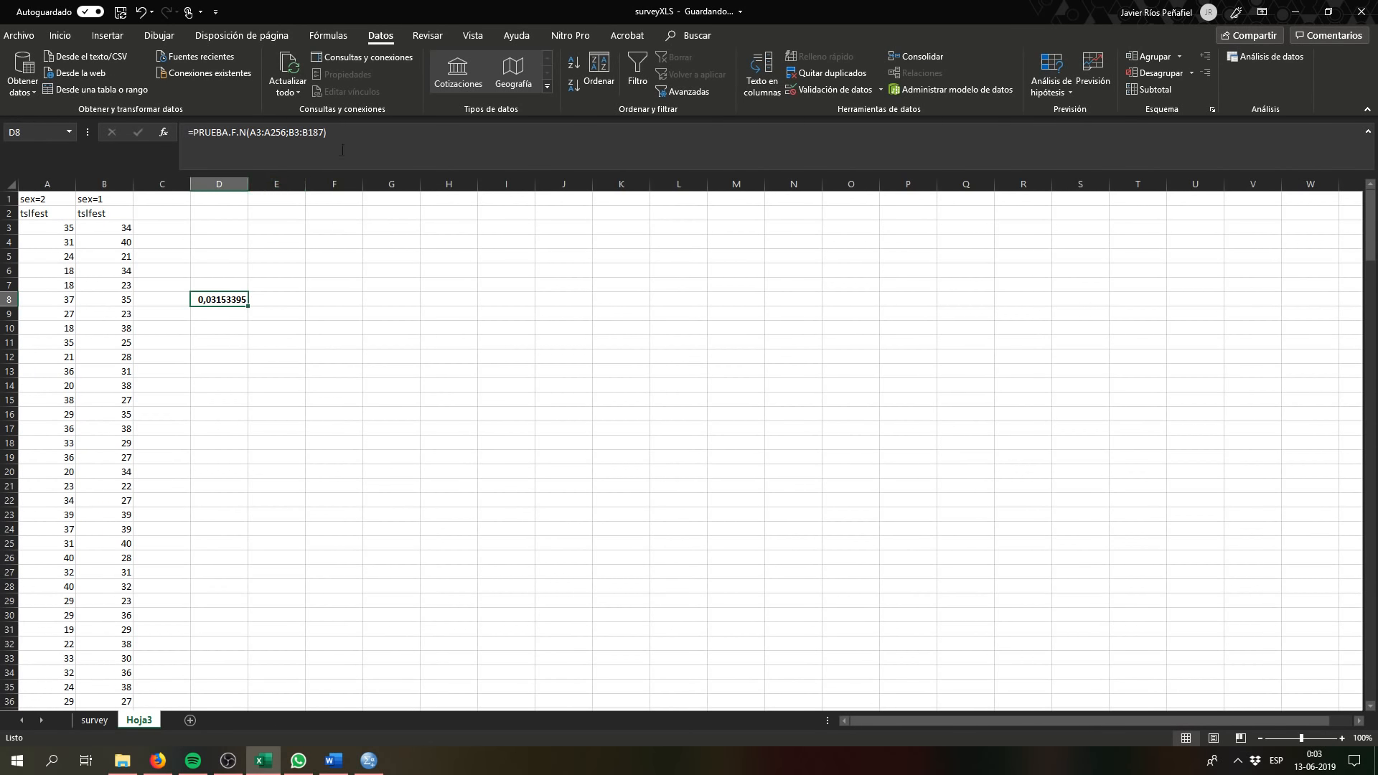
{"action": "left_click", "coordinate": [379, 140]}
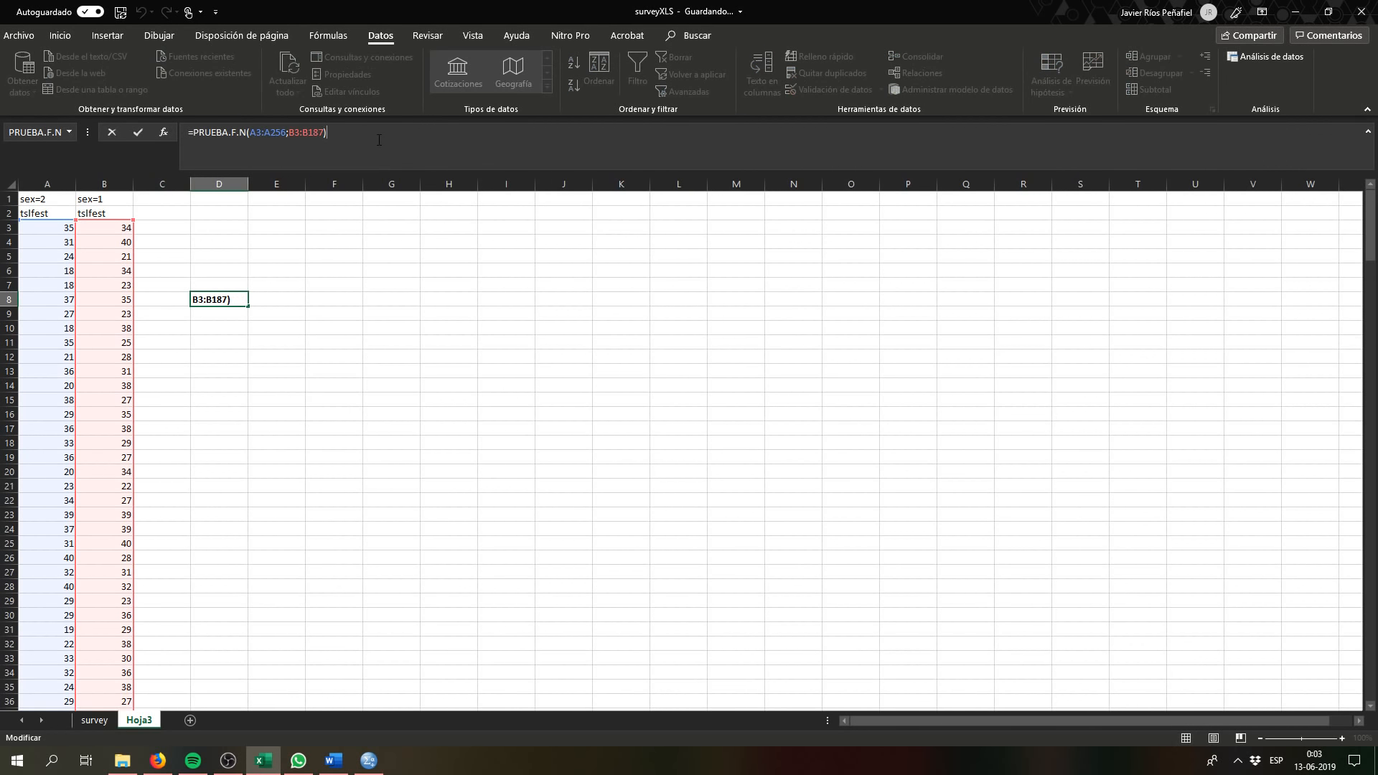
{"action": "key", "text": "Escape"}
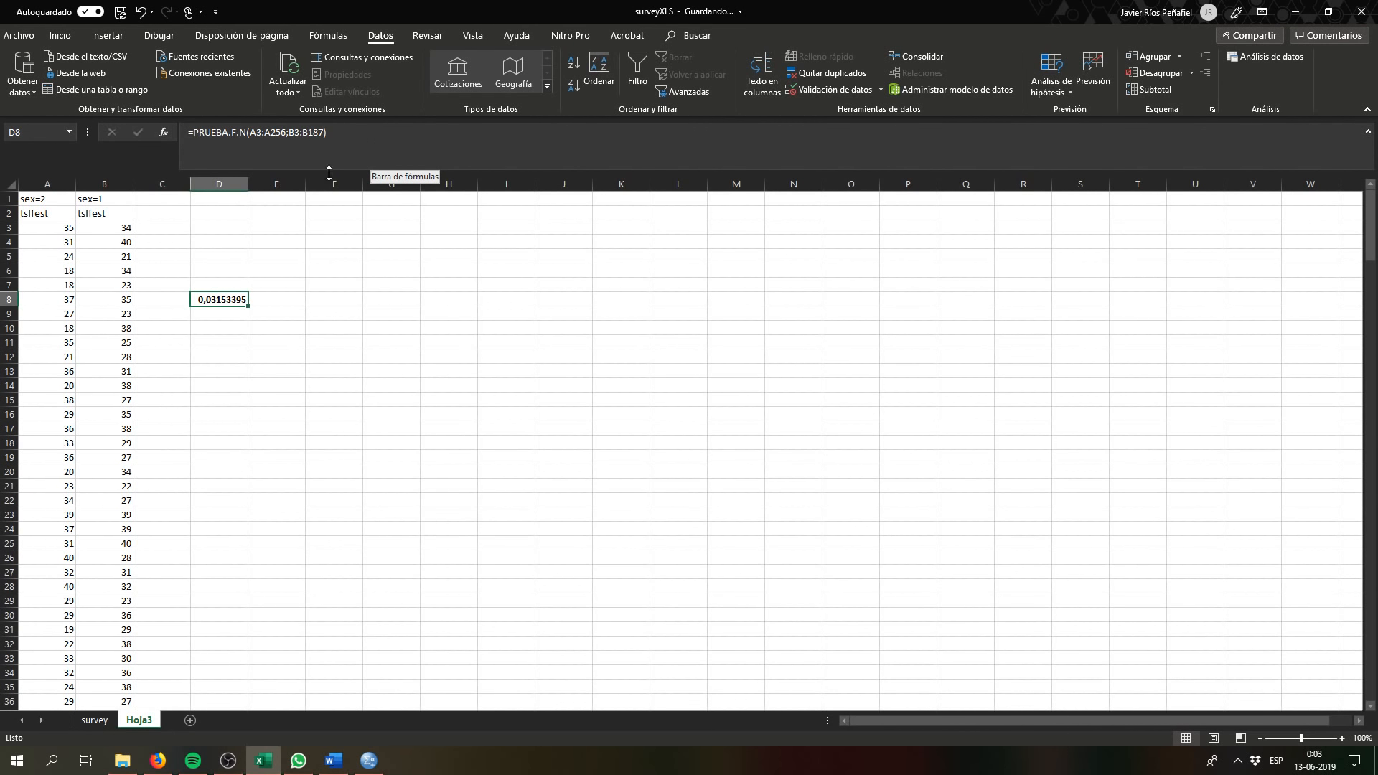
Step: Write the null hypothesis in D10: "h nula: La varianza de las dos muestras son iguales o semejantes"
{"action": "left_click", "coordinate": [205, 268]}
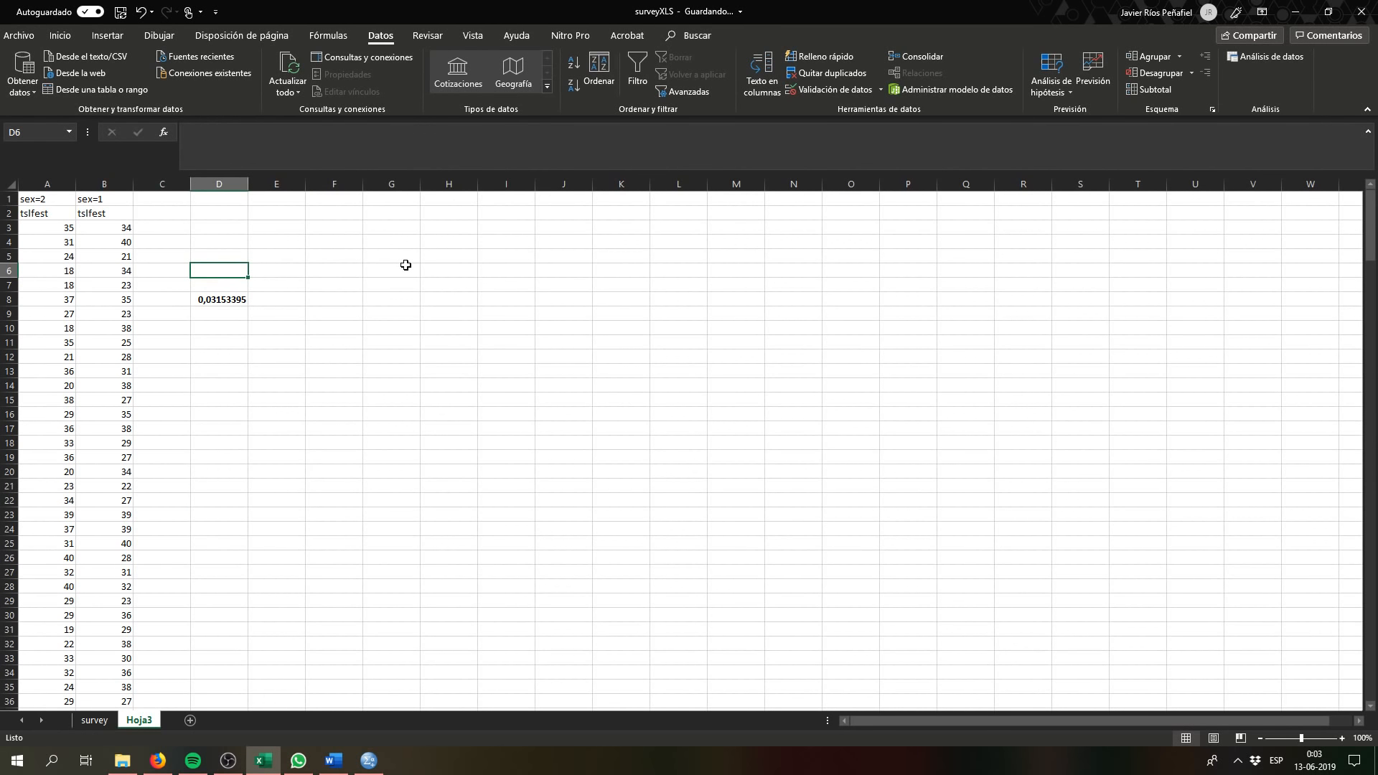
{"action": "left_click", "coordinate": [231, 329]}
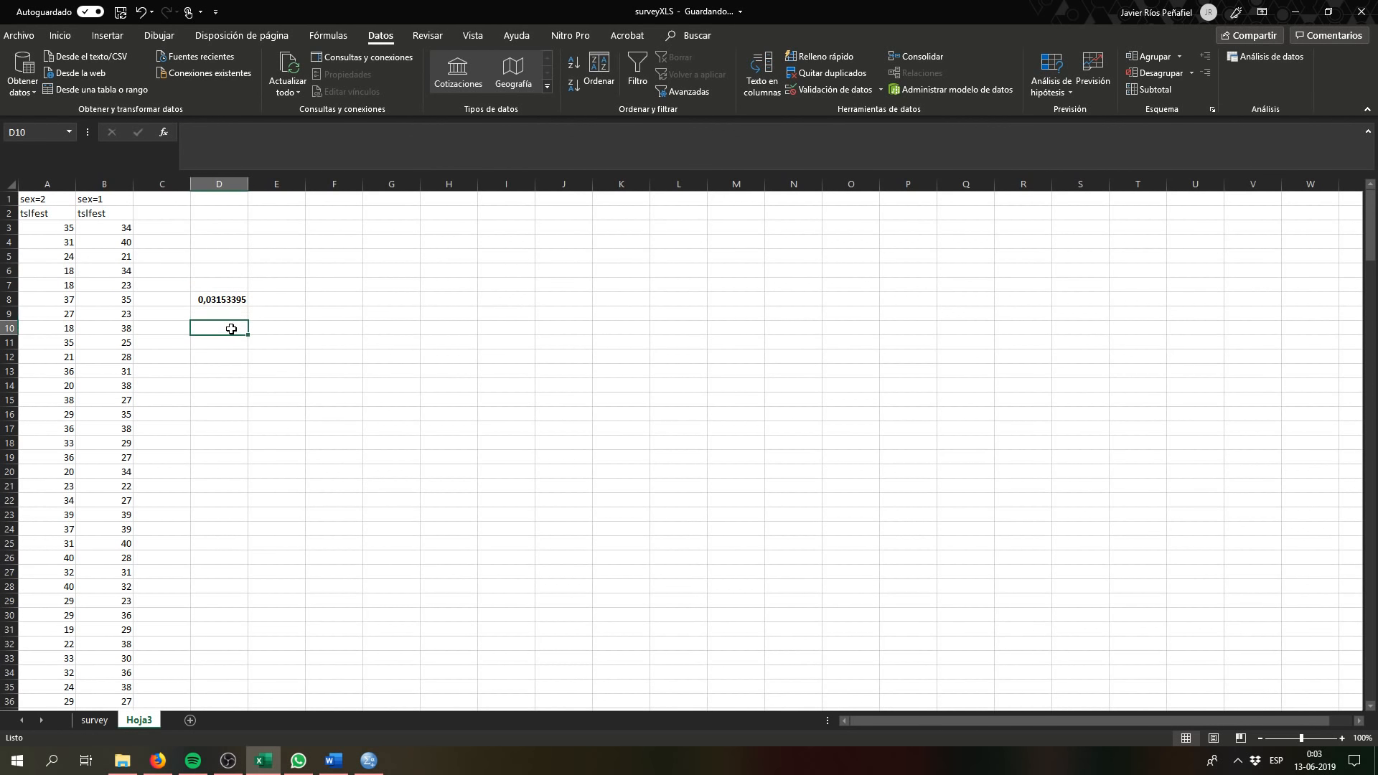
{"action": "type", "text": "h nul"}
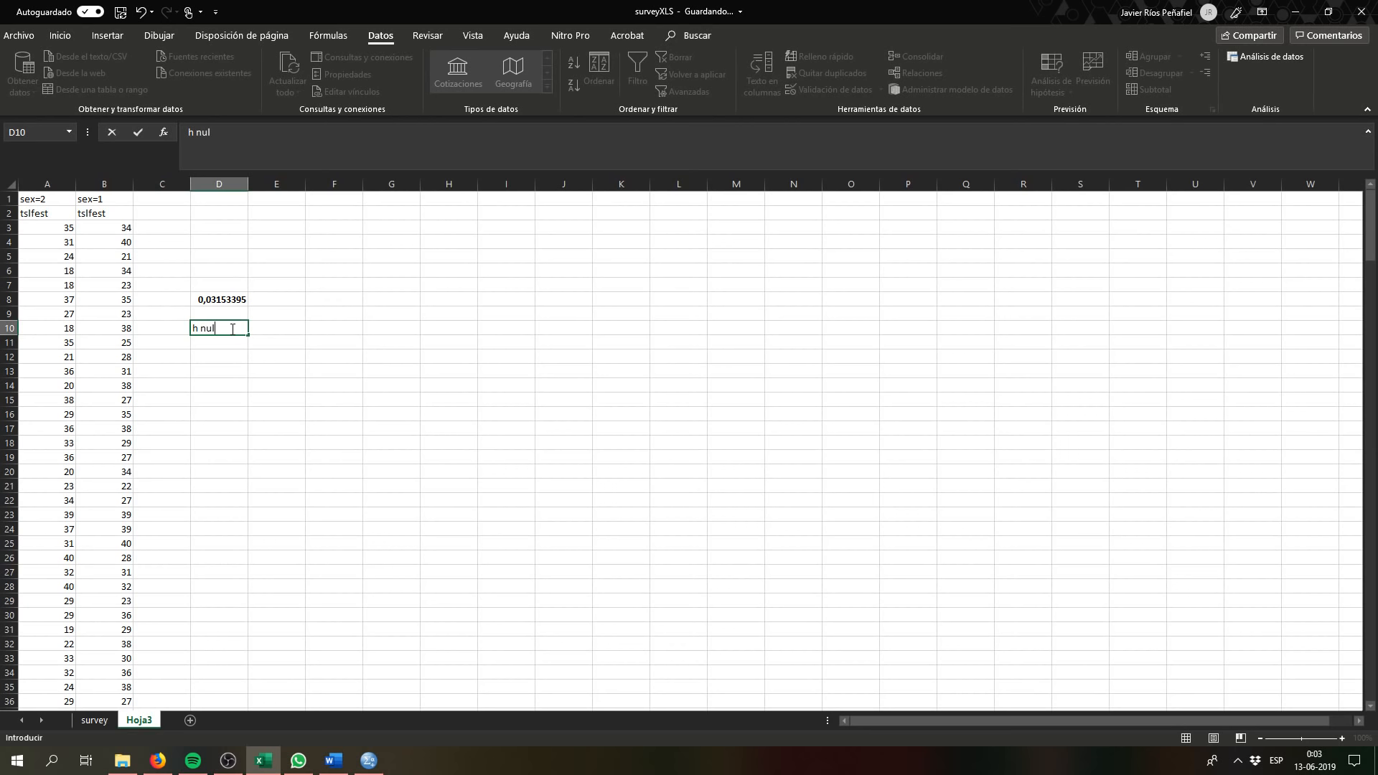
{"action": "type", "text": "a"}
{"action": "type", "text": ";"}
{"action": "type", "text": ":"}
{"action": "type", "text": "La varianza de "}
{"action": "type", "text": "las dos muestr"}
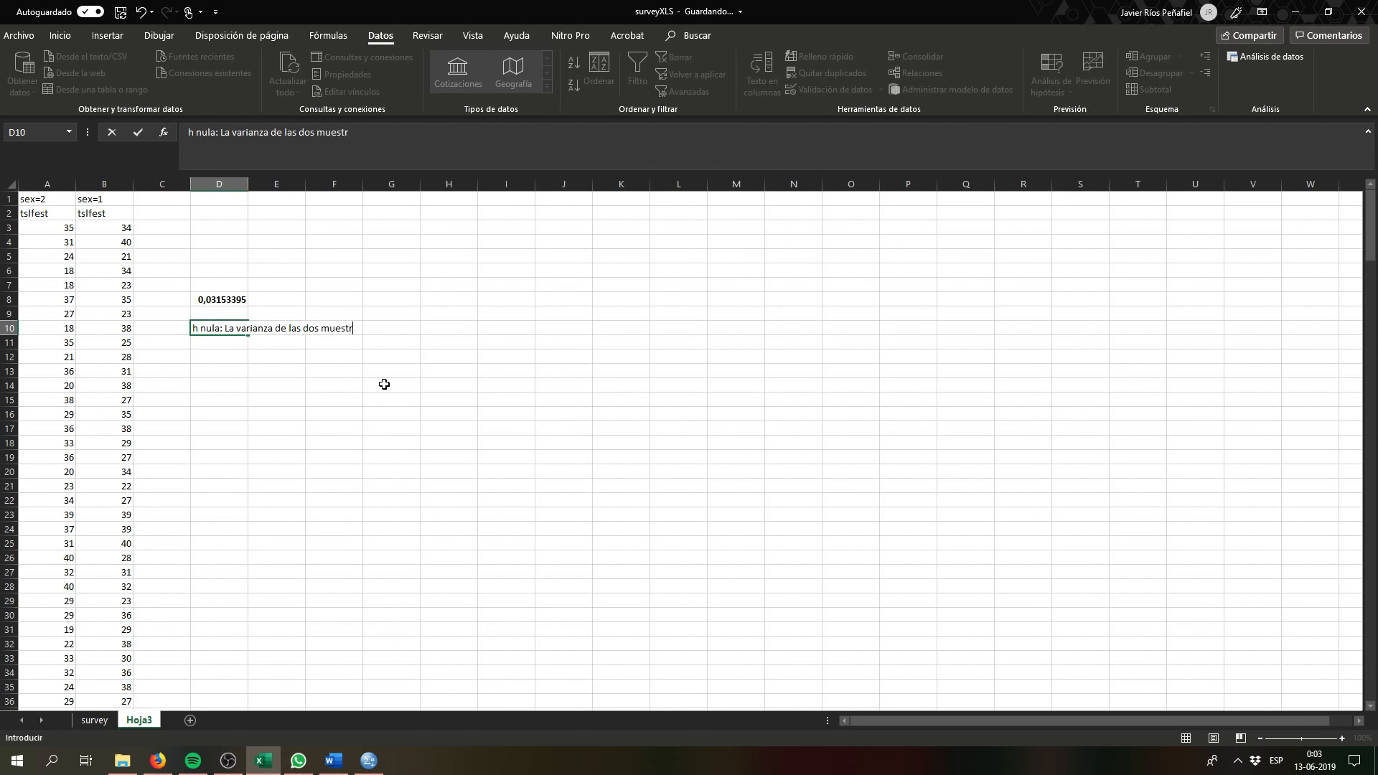
{"action": "type", "text": "as son iguales o semejante"}
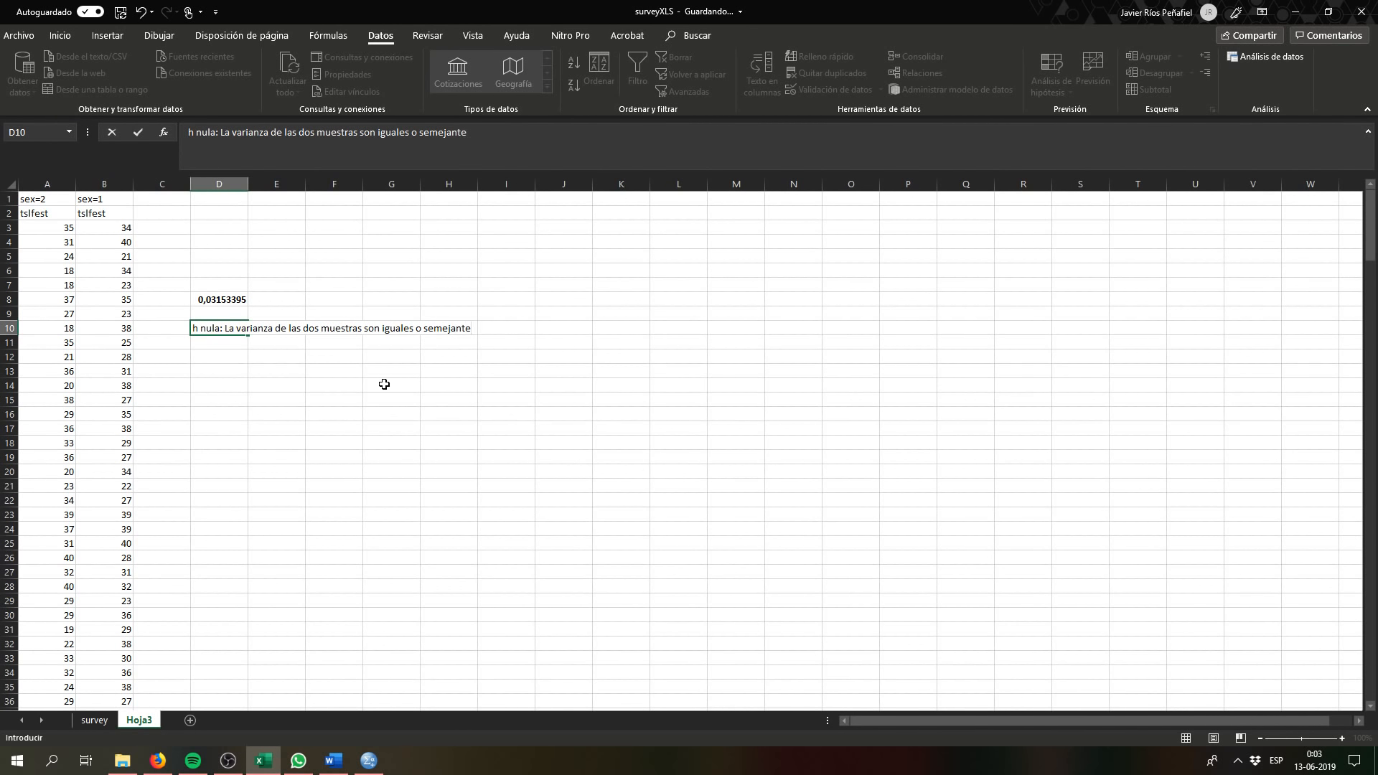
{"action": "type", "text": "s"}
Step: Write the alternative hypothesis in D11: "H alternativa: La varianza de las dos muestras son distintas"
{"action": "left_click", "coordinate": [222, 341]}
{"action": "type", "text": "H "}
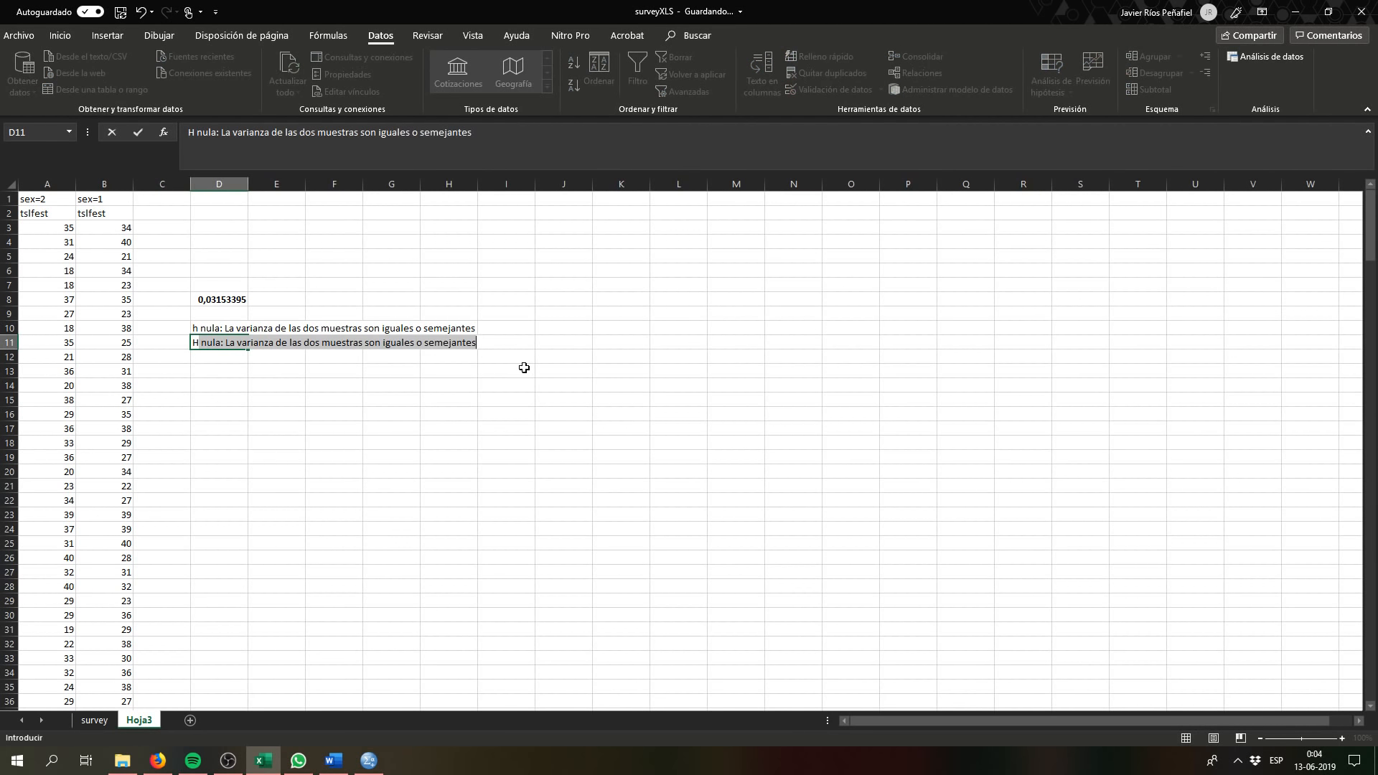
{"action": "type", "text": "alter"}
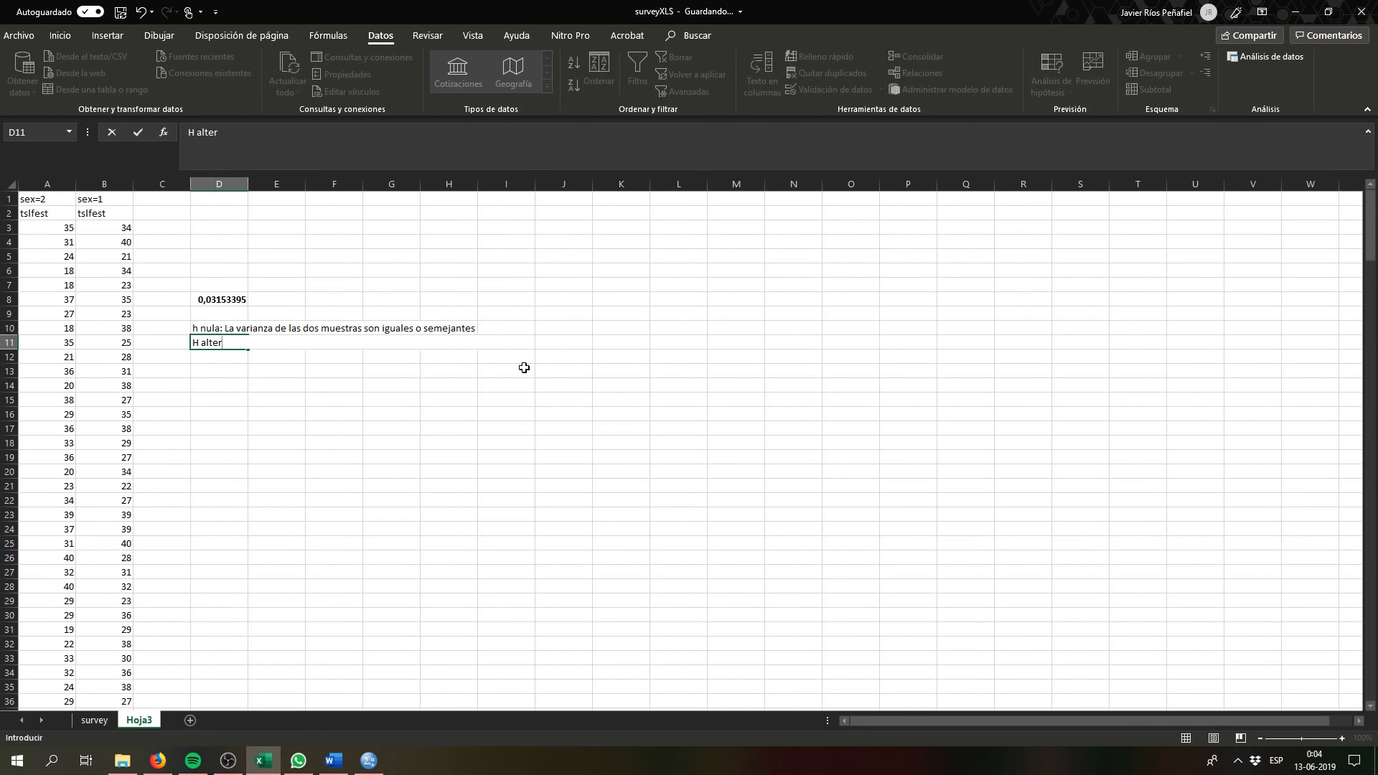
{"action": "type", "text": "nativa; La varianza de las dos "}
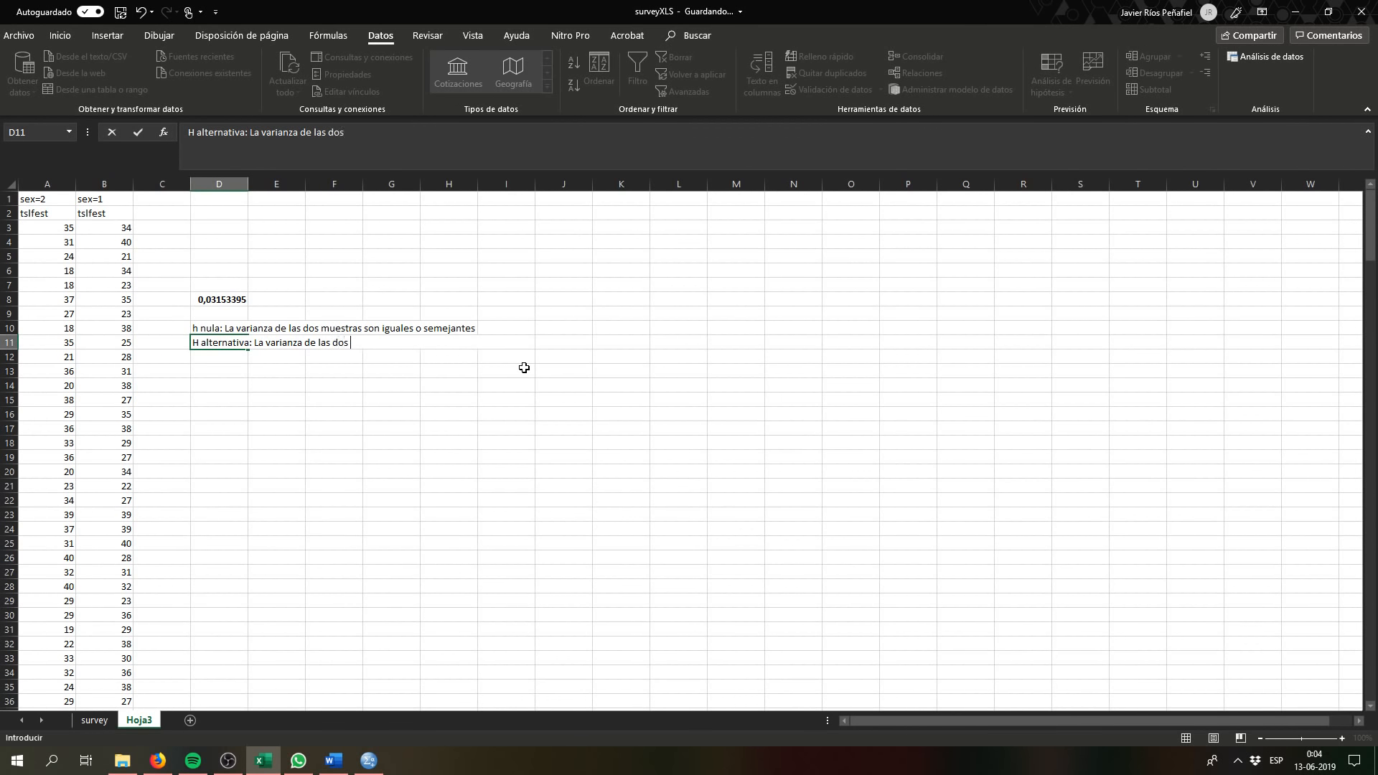
{"action": "type", "text": "muestras son distintas"}
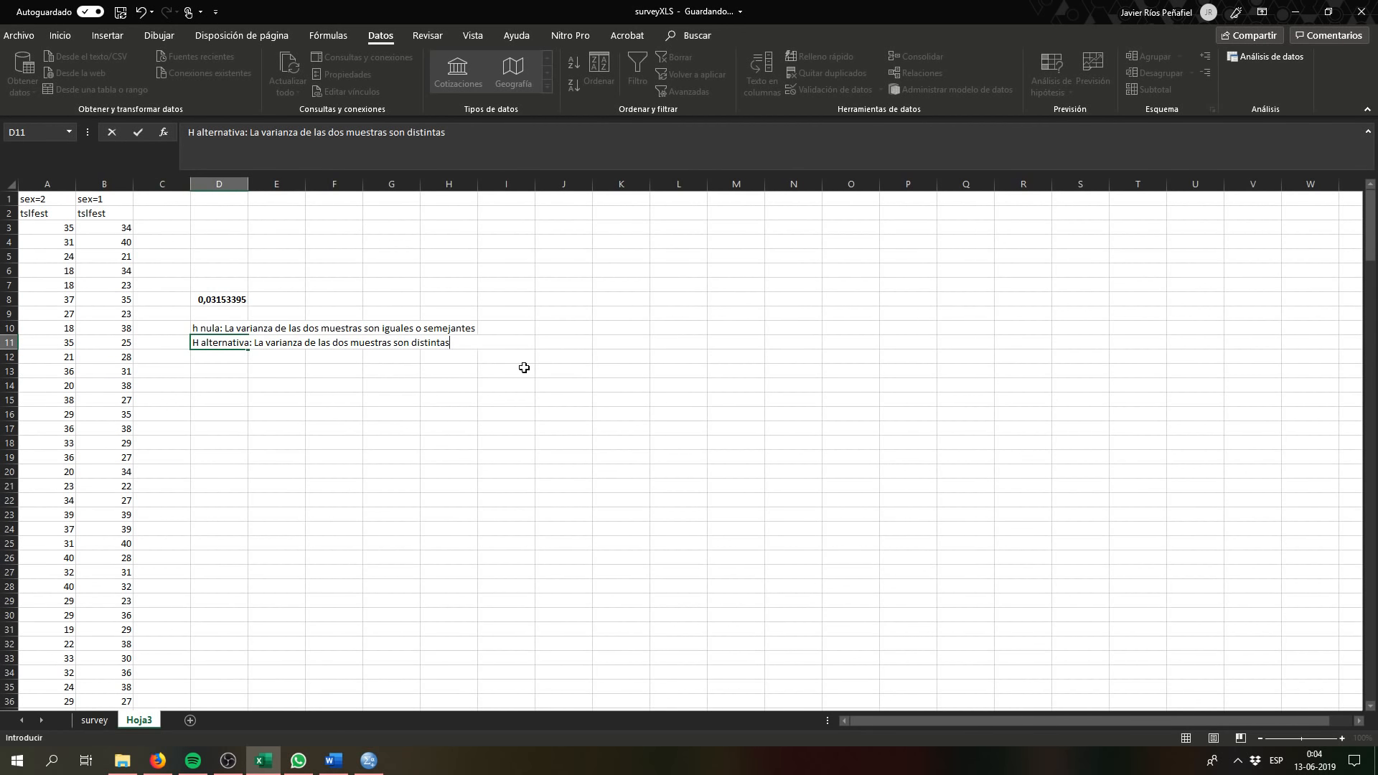
{"action": "left_click", "coordinate": [402, 404]}
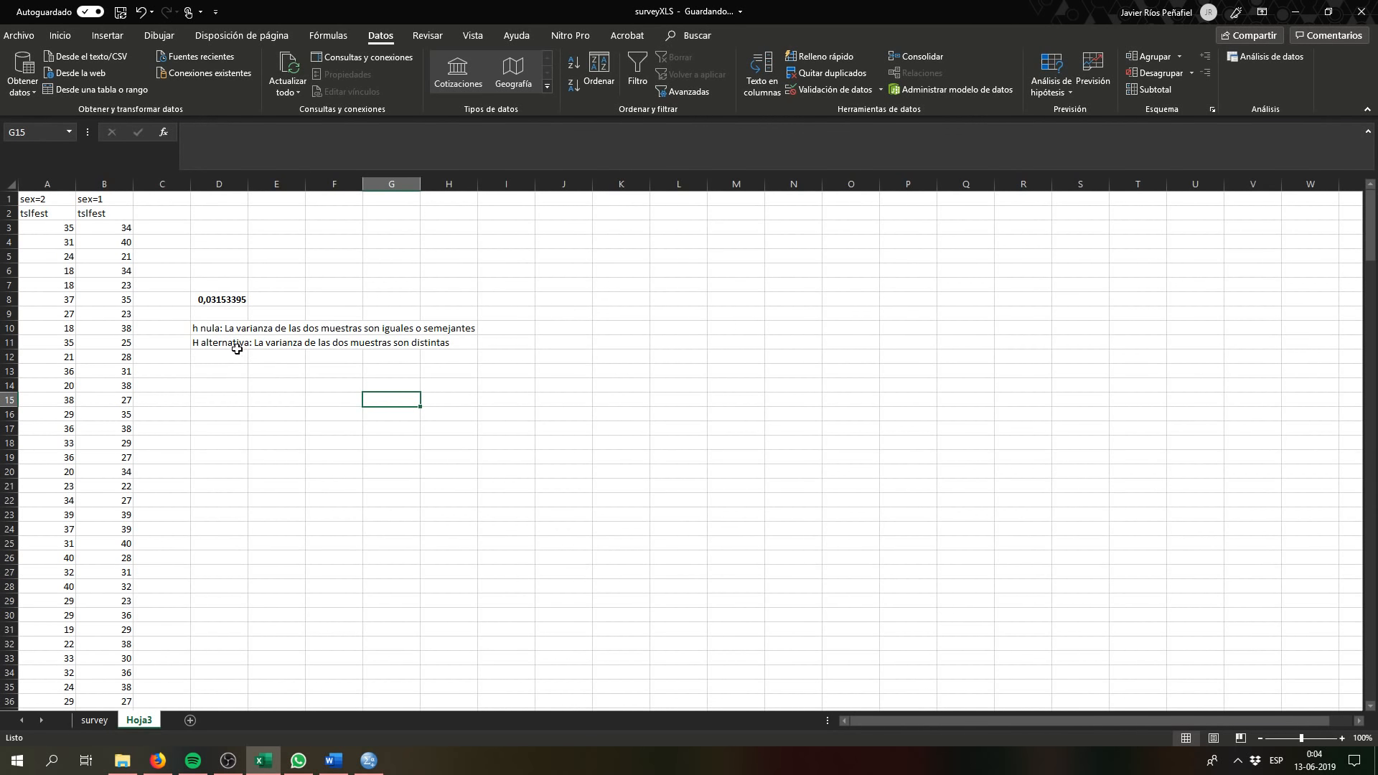
Step: Capitalize the initial h of the null hypothesis text in D10 so it starts with "H nula"
{"action": "double_click", "coordinate": [198, 328]}
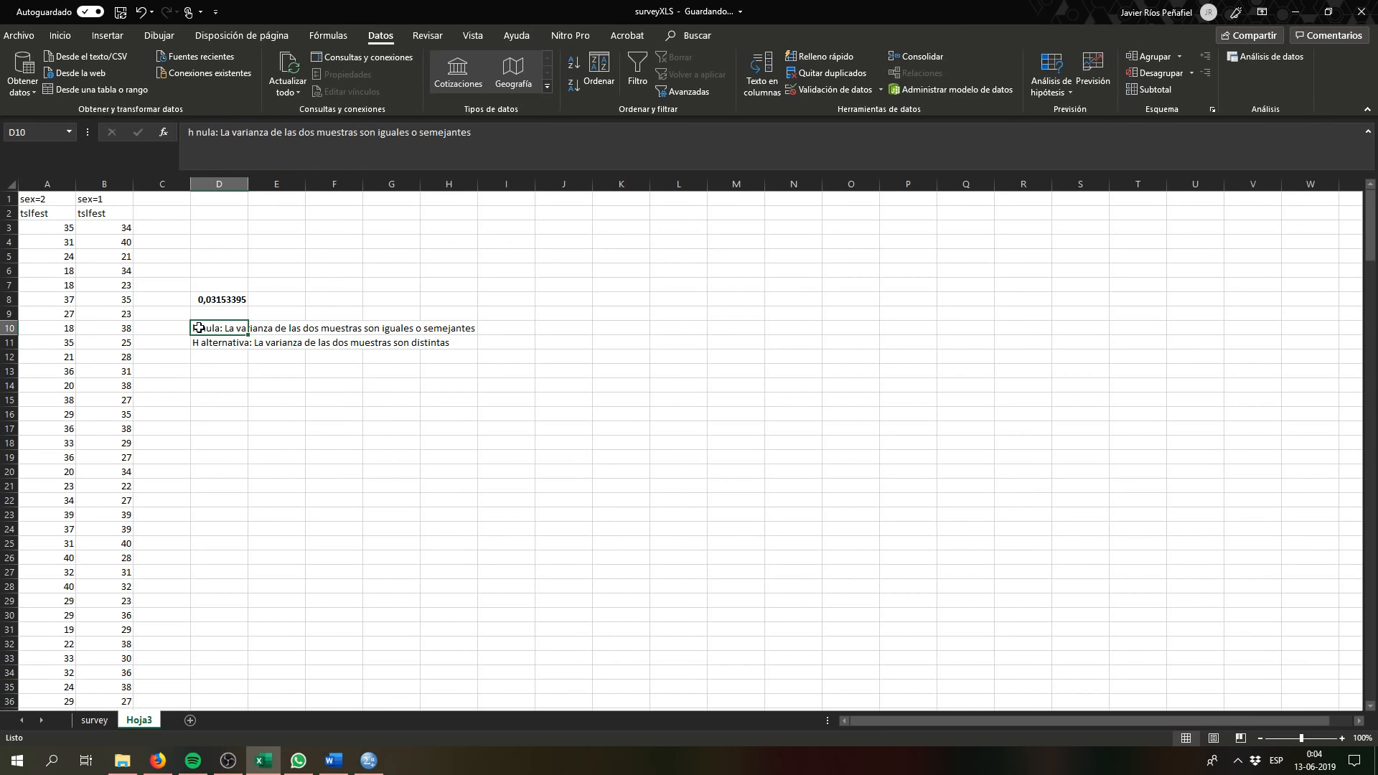
{"action": "key", "text": "BackSpace"}
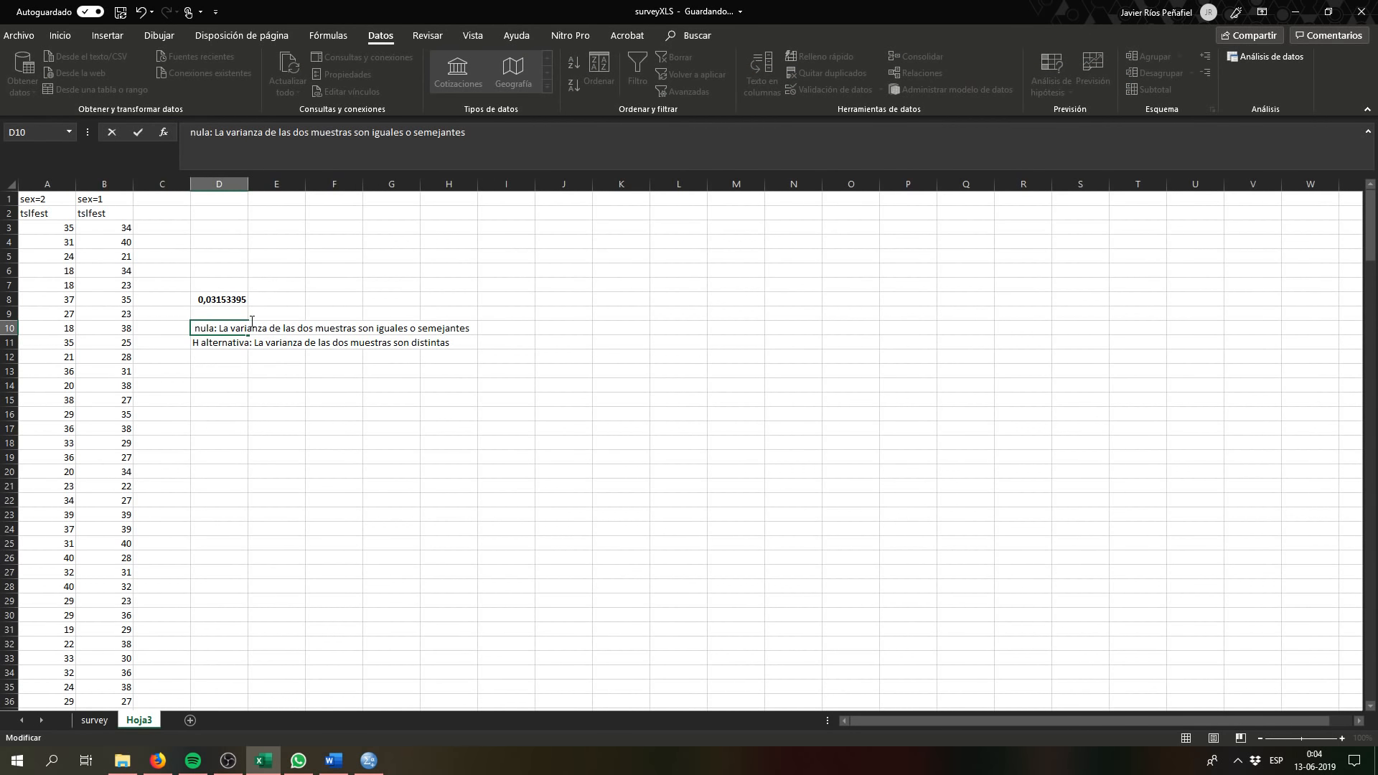
{"action": "type", "text": "H"}
{"action": "left_click", "coordinate": [251, 400]}
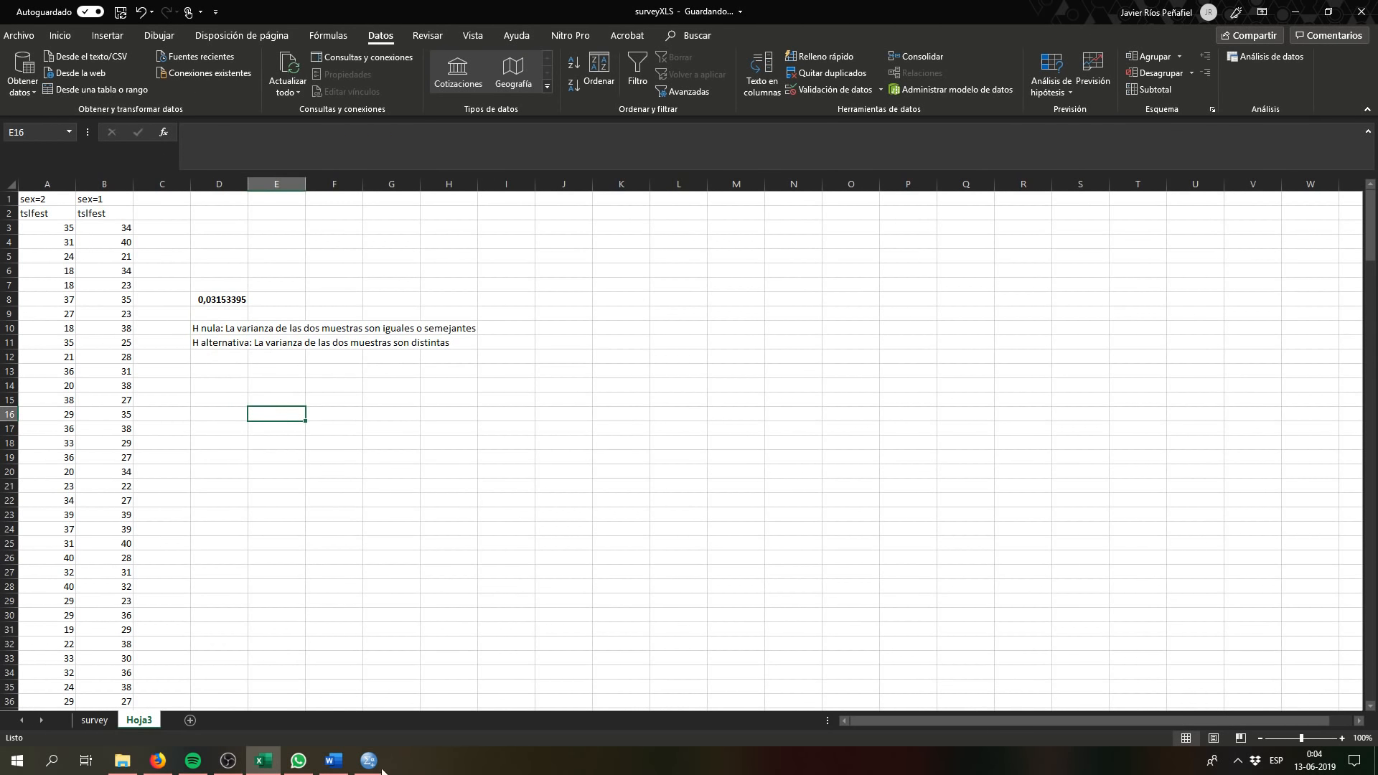
Step: Switch to the Word instructions, read the p-value rules under RECUERDE!, and place the document window beside the F test cells
{"action": "left_click", "coordinate": [333, 761]}
{"action": "scroll", "coordinate": [250, 343], "scroll_direction": "down", "scroll_amount": 10}
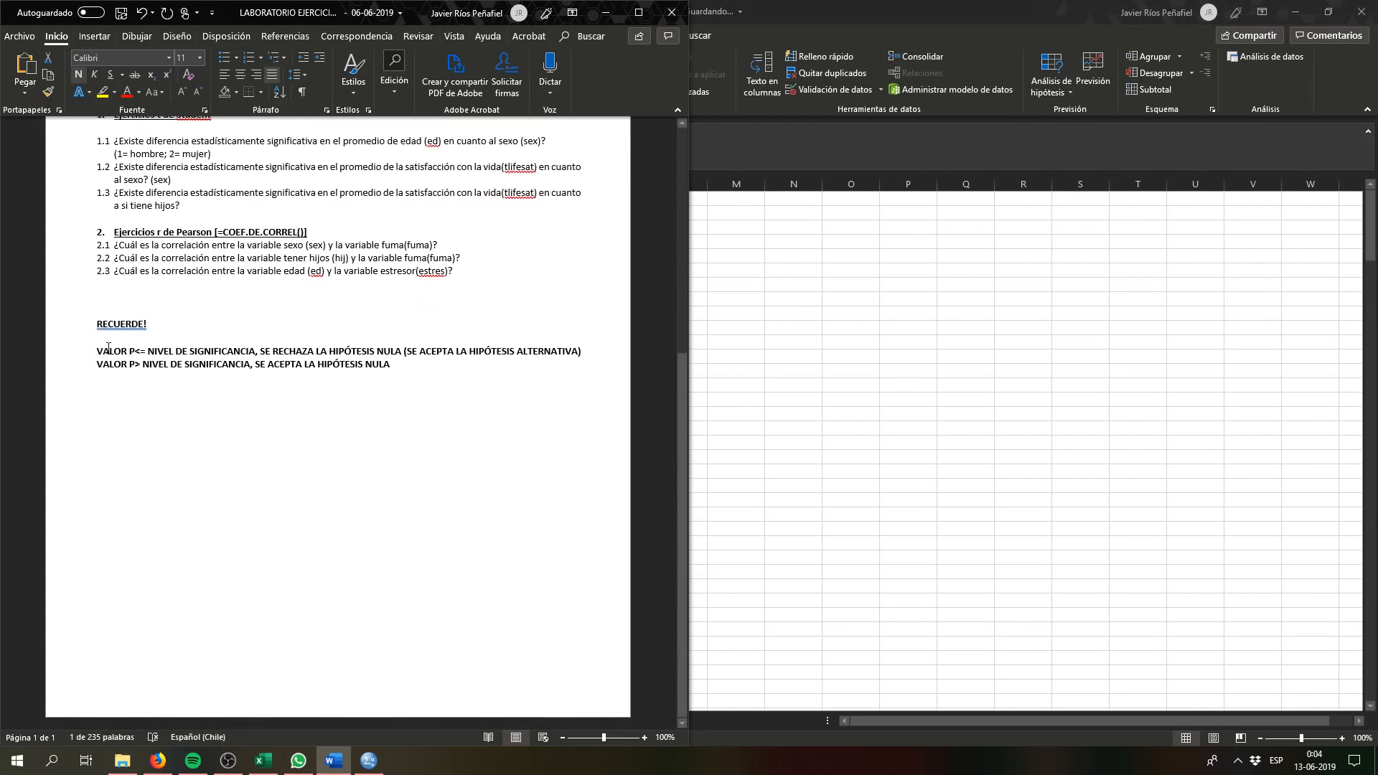
{"action": "left_click_drag", "start_coordinate": [92, 350], "coordinate": [398, 367]}
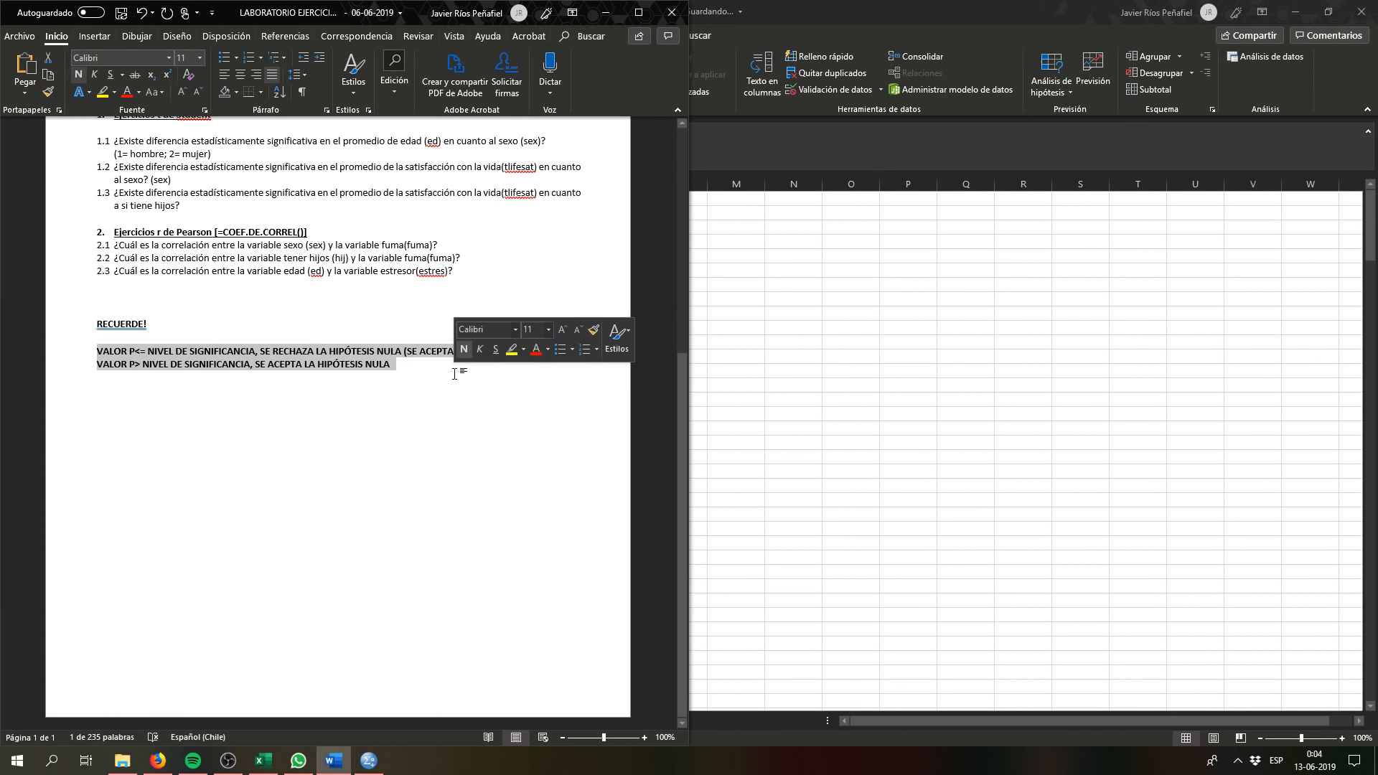
{"action": "left_click", "coordinate": [460, 440]}
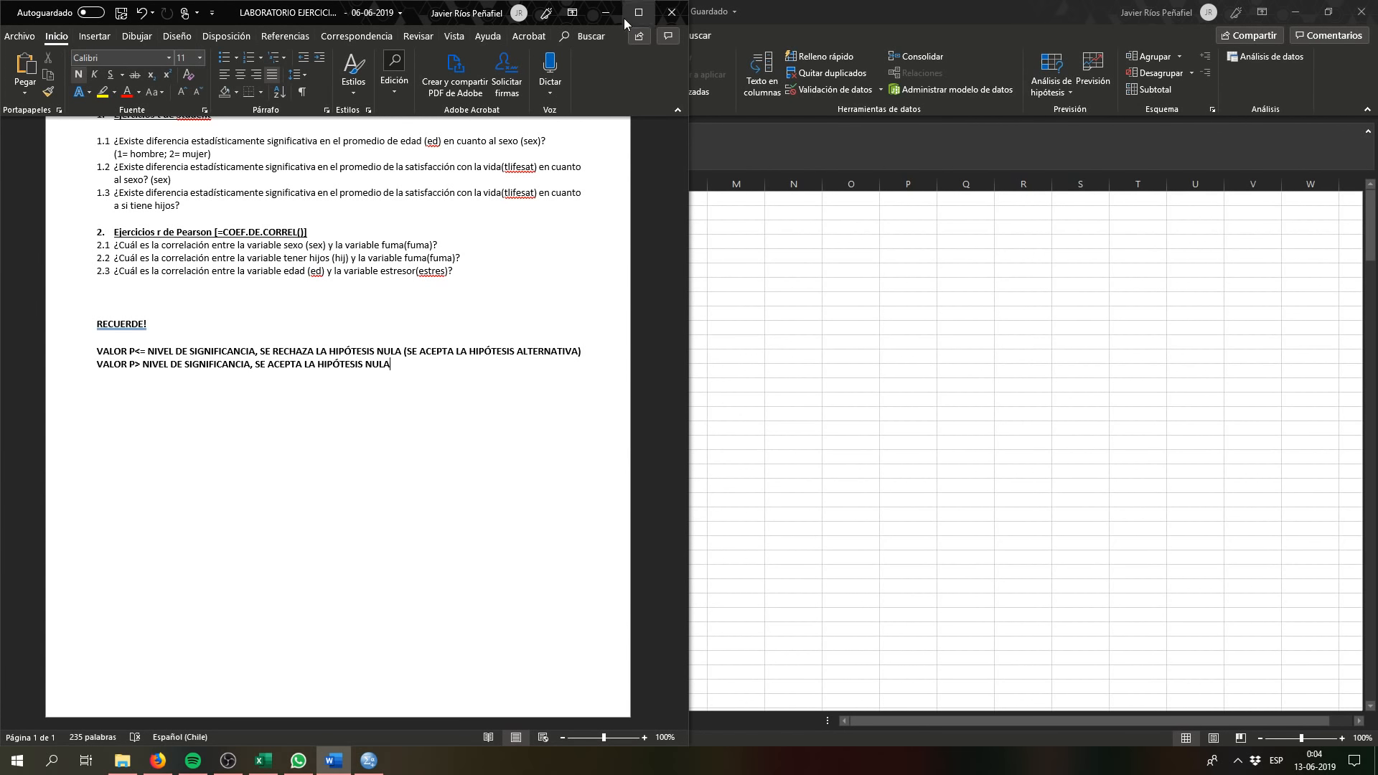
{"action": "left_click_drag", "start_coordinate": [407, 12], "coordinate": [1186, 126]}
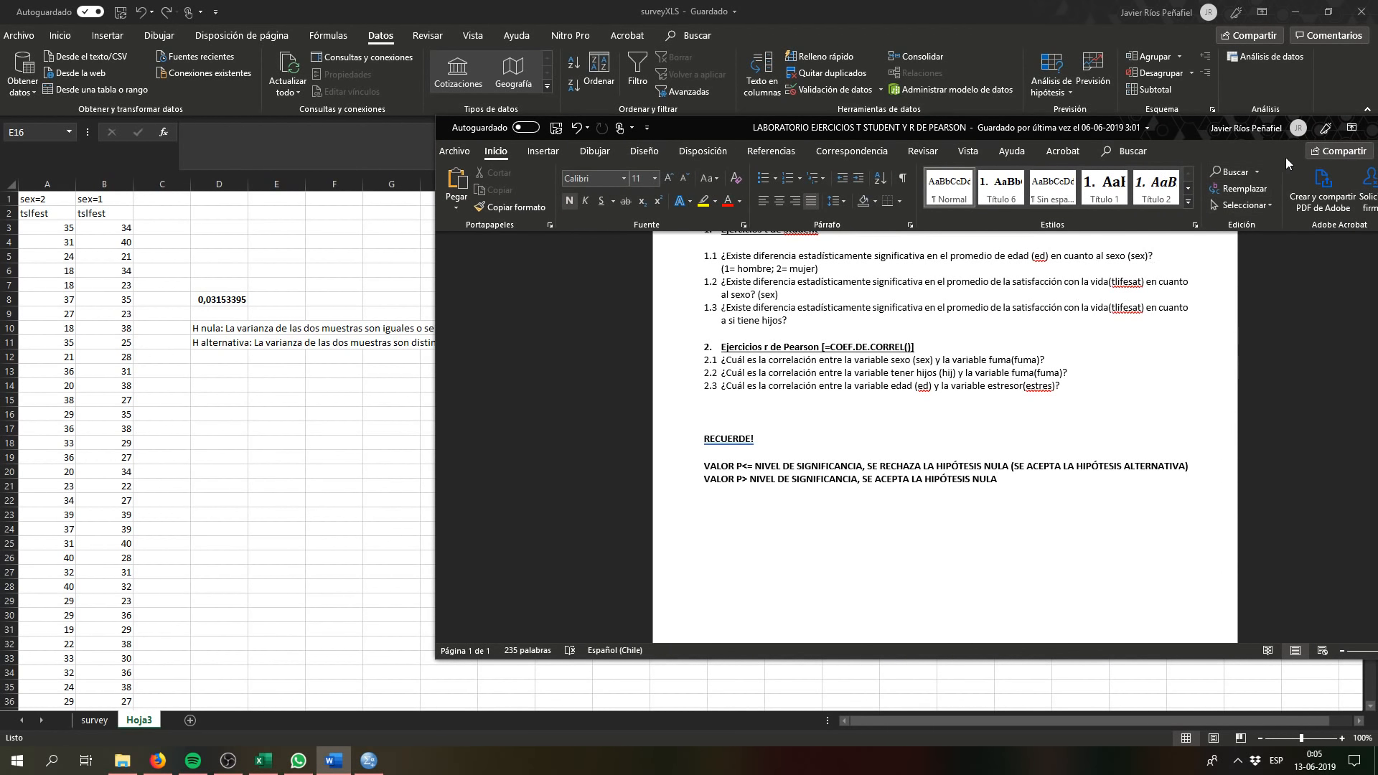
Step: Return from the Word document to the Excel sheet and write "alfa=0,05" in D7, above the F test result
{"action": "left_click_drag", "start_coordinate": [1190, 134], "coordinate": [1096, 133]}
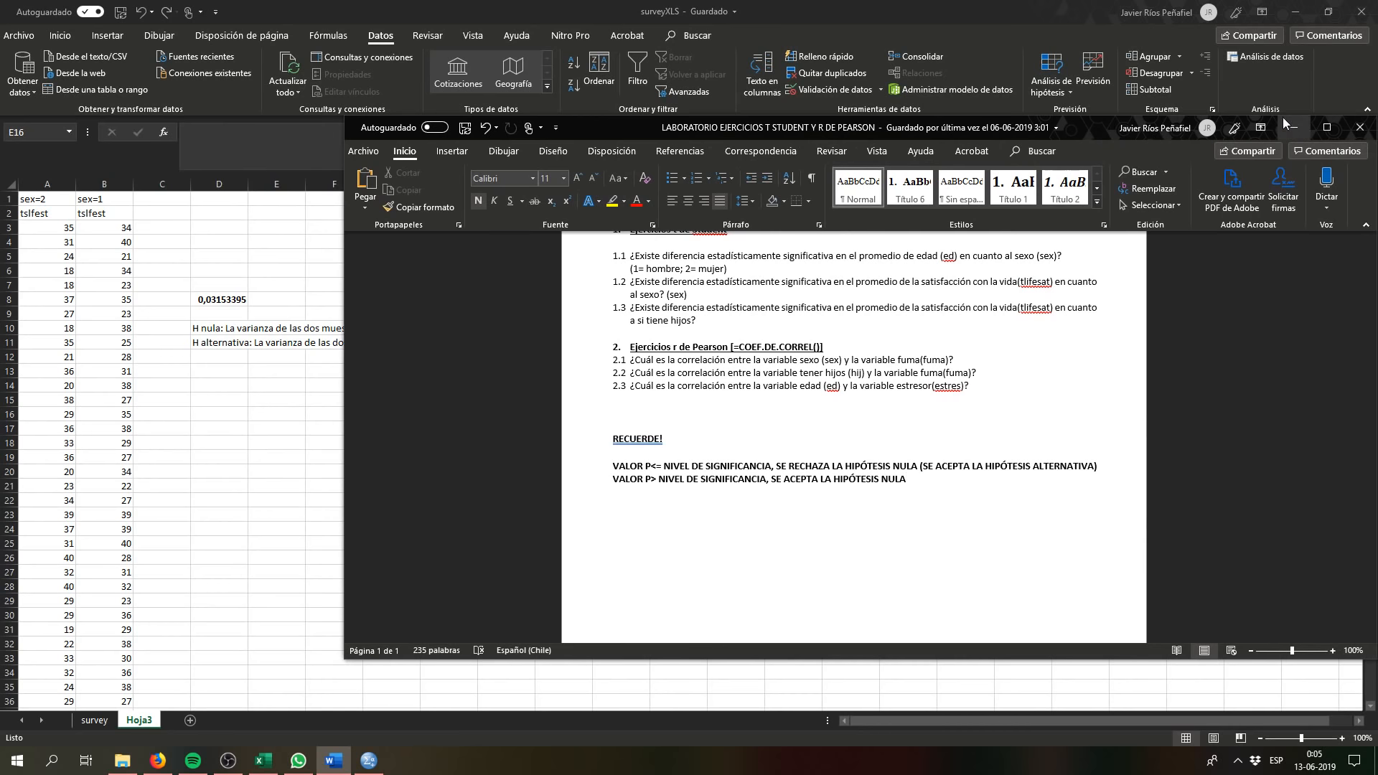
{"action": "left_click", "coordinate": [1290, 128]}
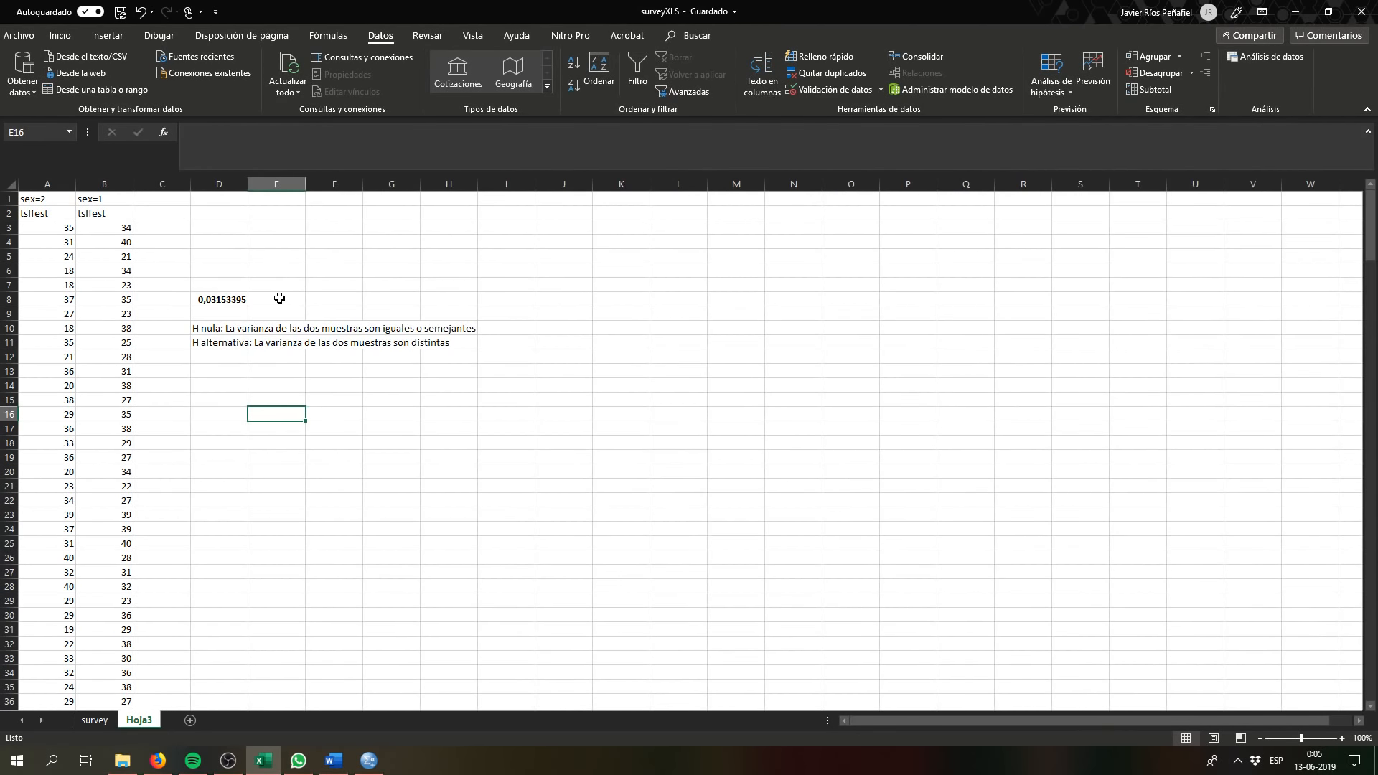
{"action": "left_click", "coordinate": [219, 287]}
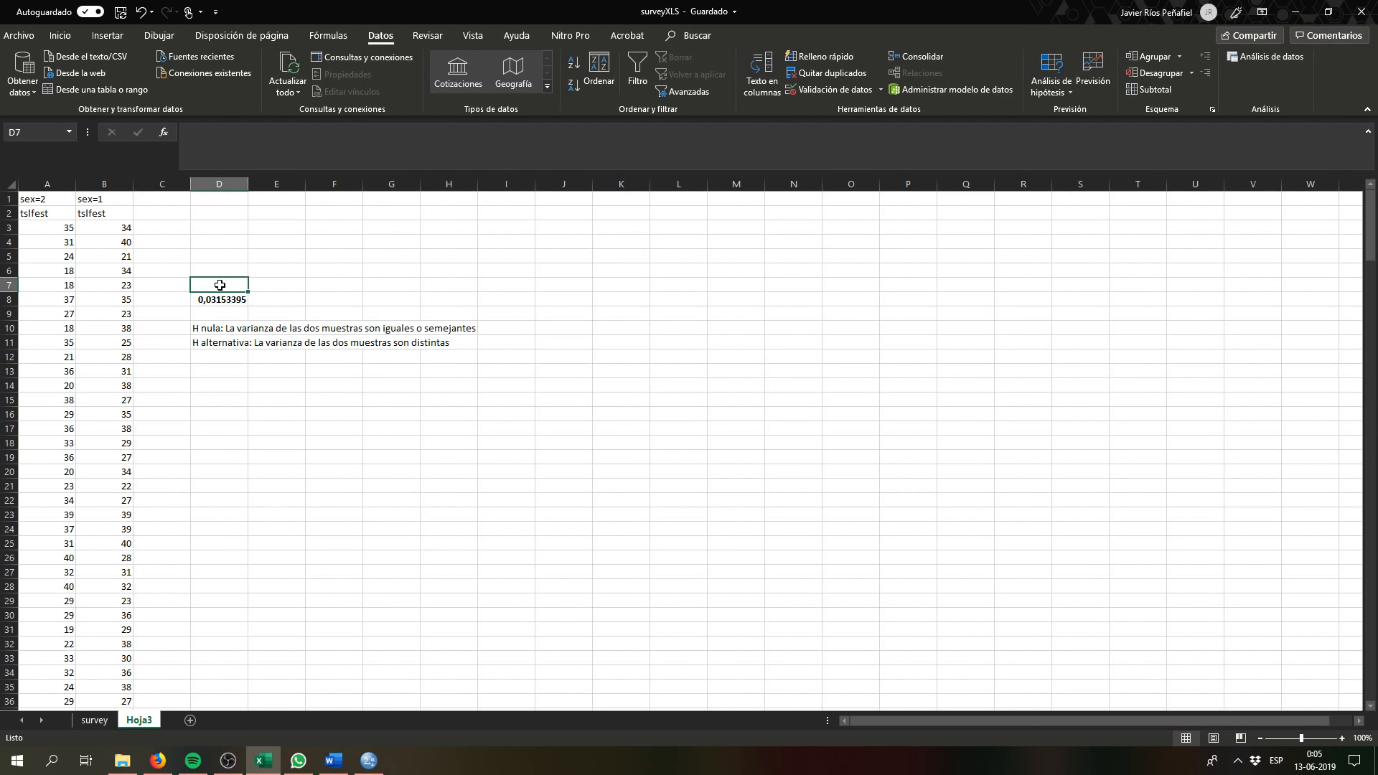
{"action": "type", "text": "alfa"}
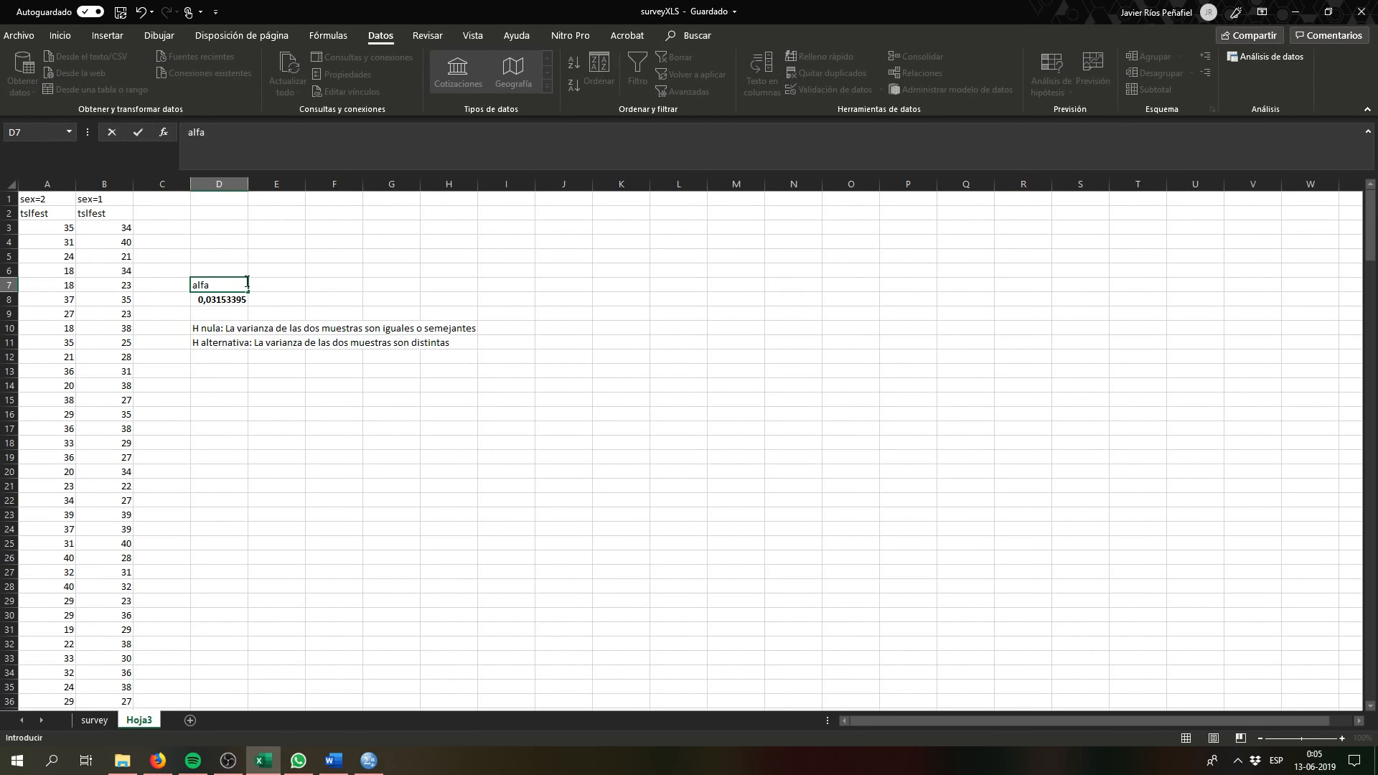
{"action": "type", "text": "=0,05"}
{"action": "left_click", "coordinate": [276, 284]}
{"action": "left_click", "coordinate": [230, 284]}
{"action": "left_click", "coordinate": [241, 298]}
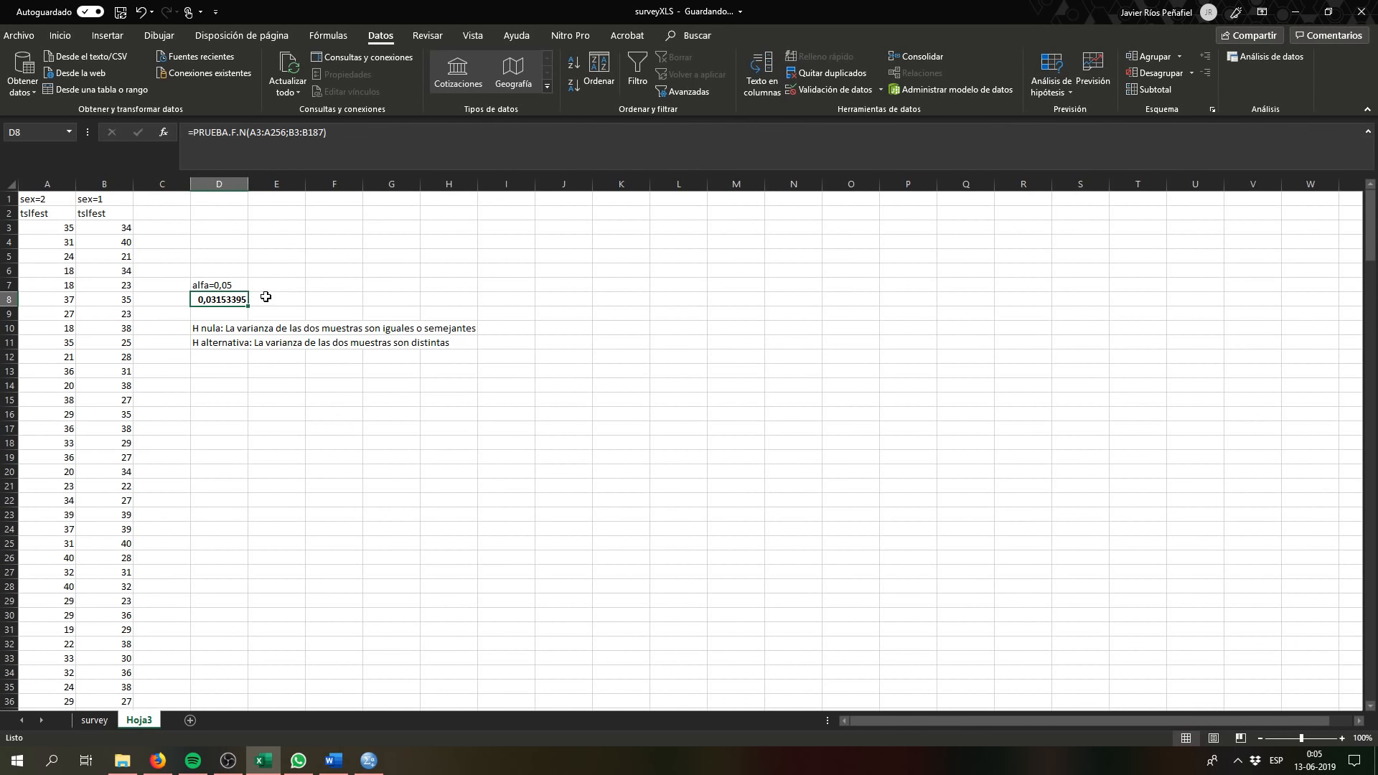
{"action": "left_click", "coordinate": [220, 344]}
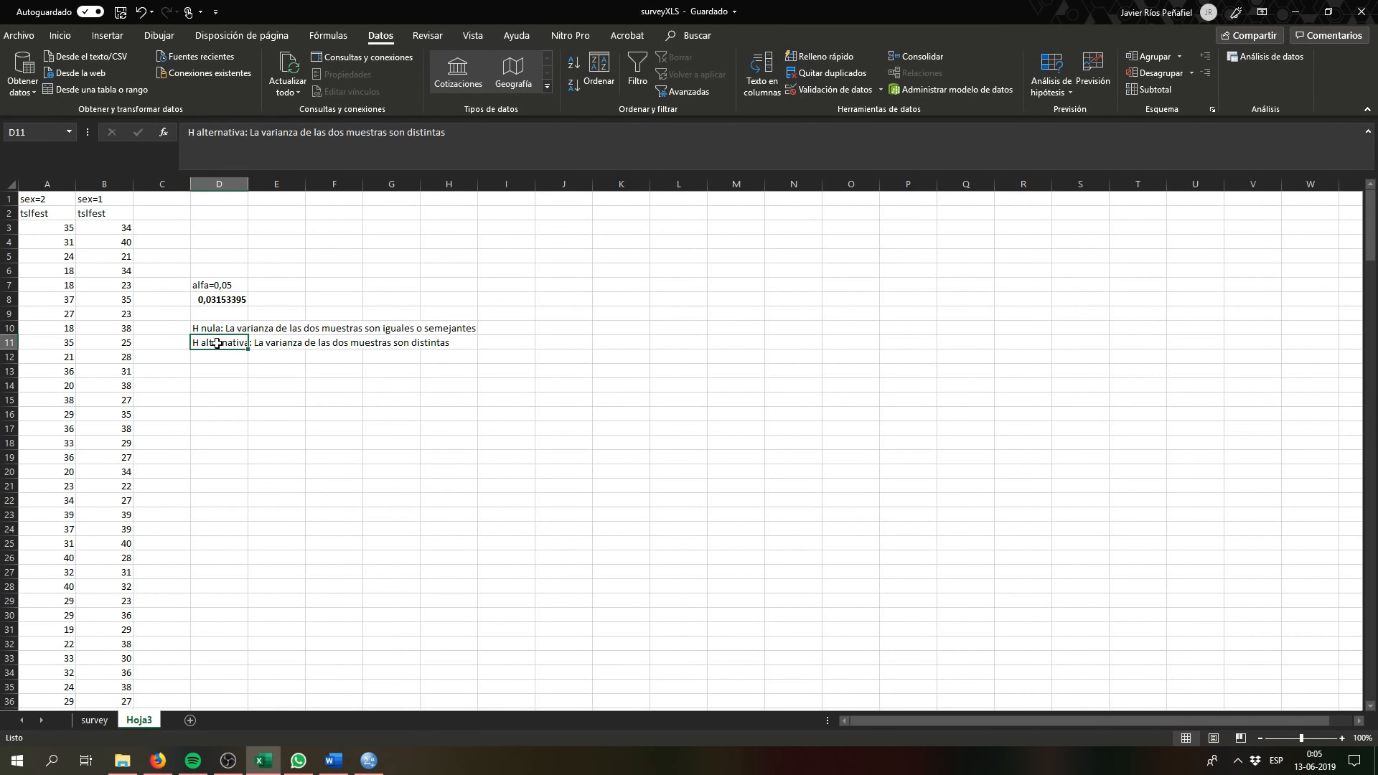
{"action": "left_click", "coordinate": [31, 31]}
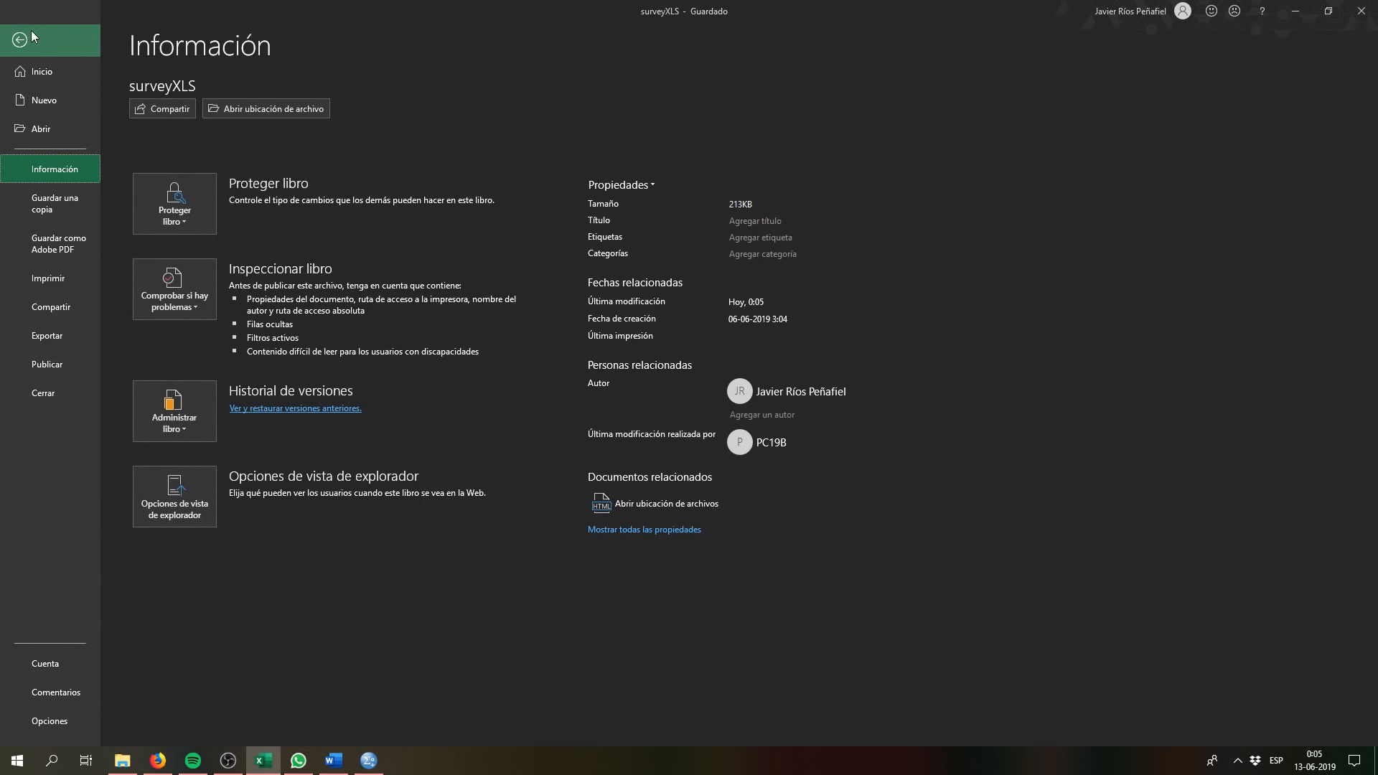
{"action": "left_click", "coordinate": [32, 30]}
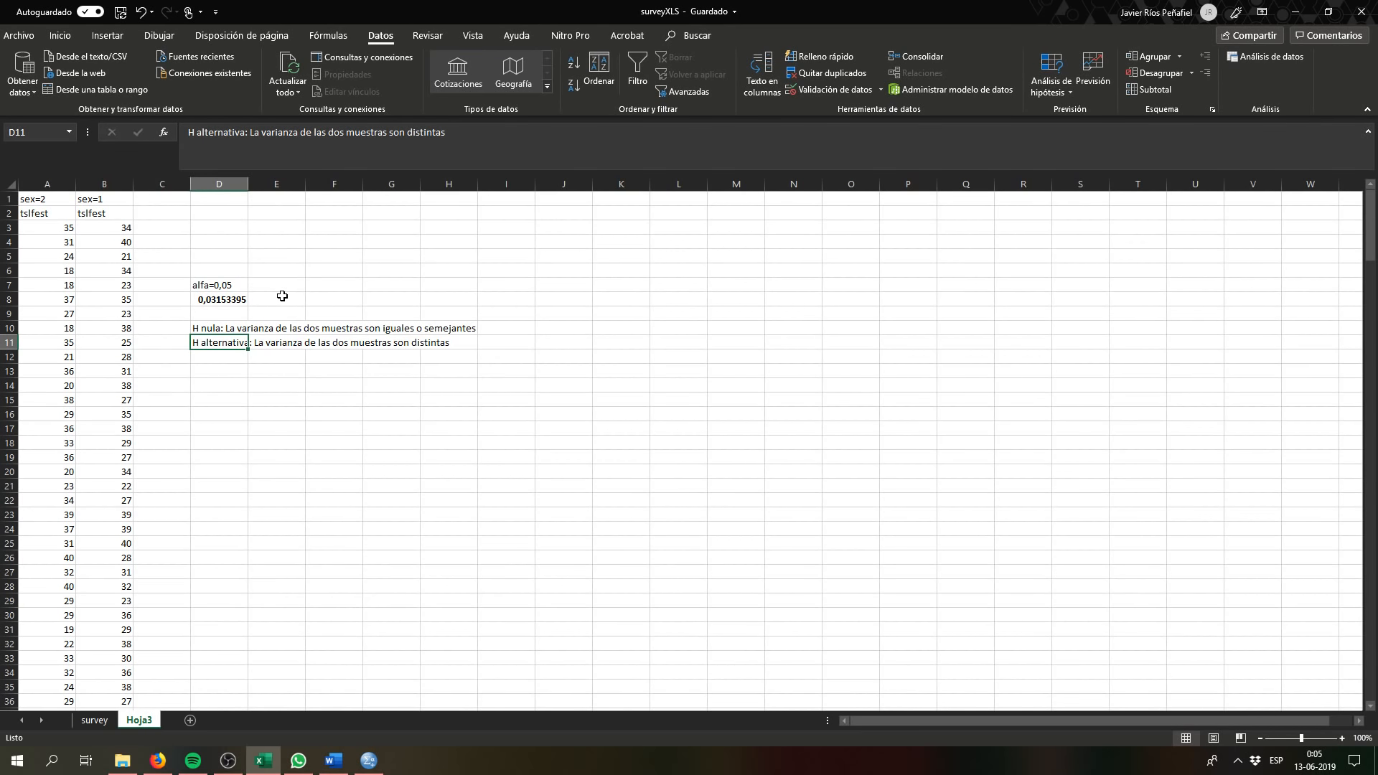
Step: Write the conclusion in F7: "Con un puntaje P=0,03 se rechaza la hipótesis nula, por lo que la varianza de las dos muestras es diferente."
{"action": "left_click", "coordinate": [323, 287]}
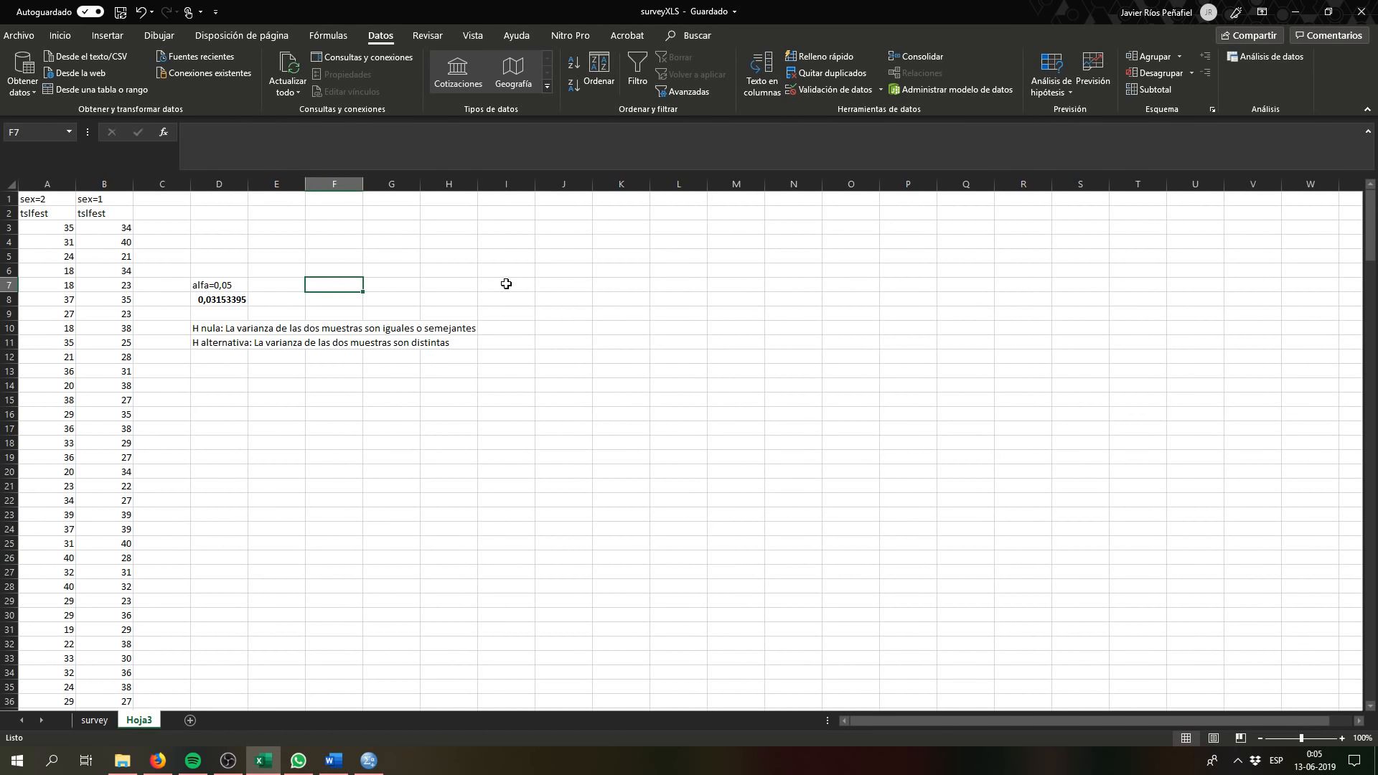
{"action": "type", "text": "Con un pu"}
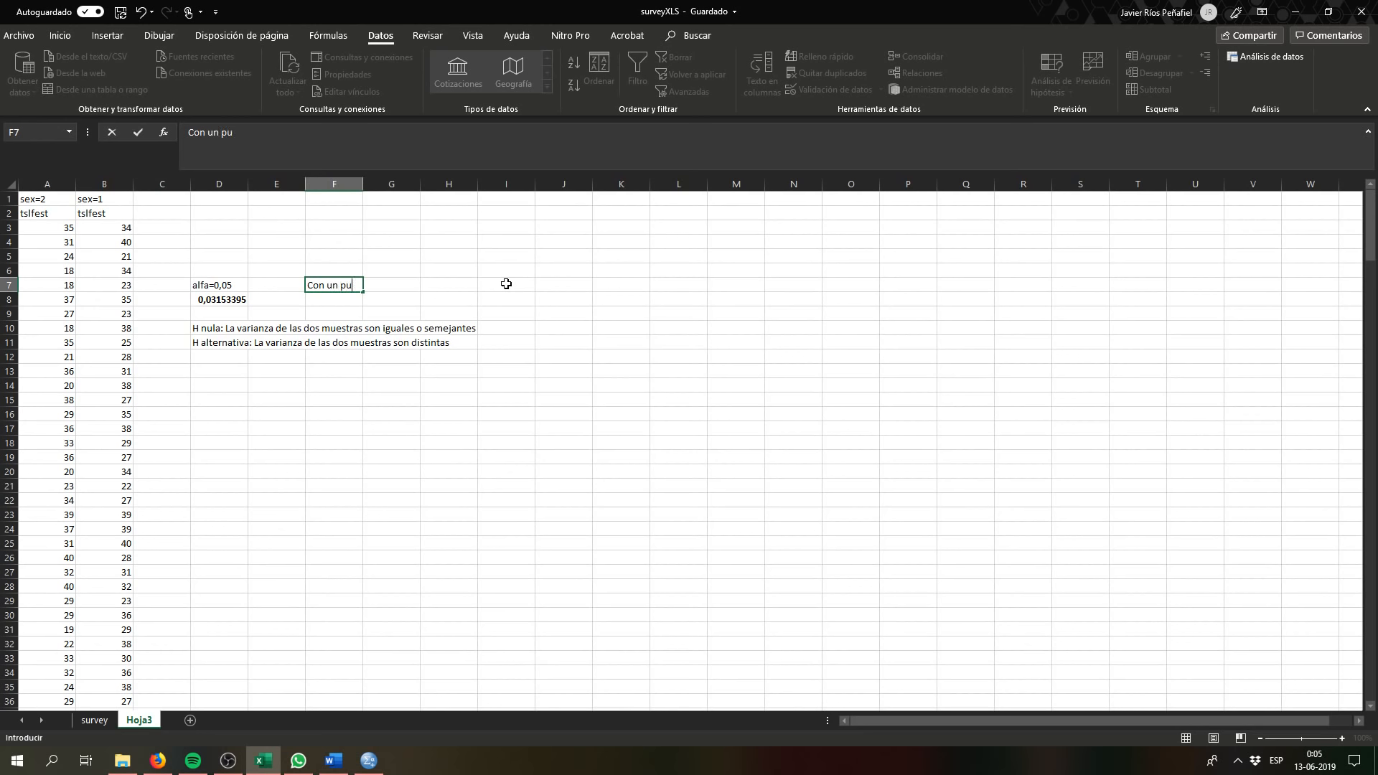
{"action": "type", "text": "nta"}
{"action": "type", "text": "chaza"}
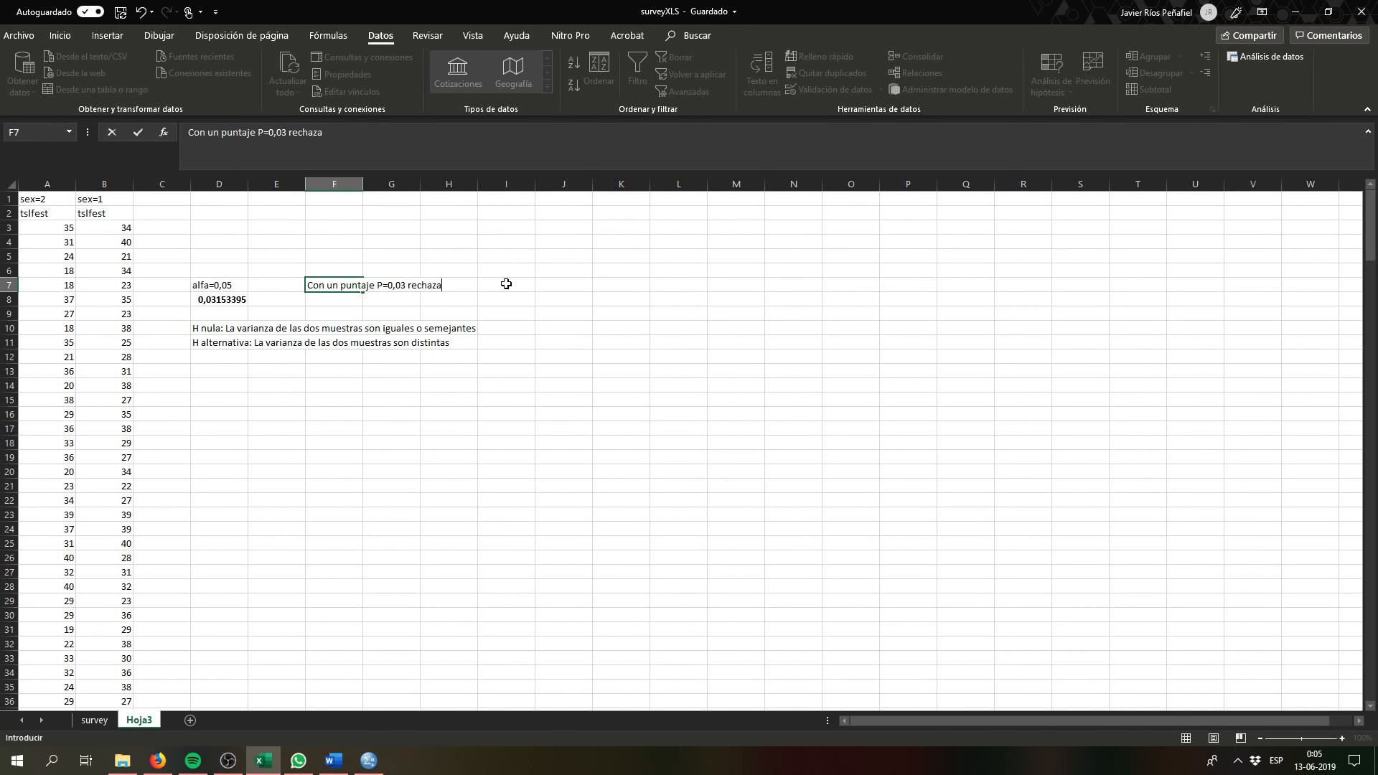
{"action": "key", "text": "BackSpace"}
{"action": "key", "text": "BackSpace"}
{"action": "key", "text": "BackSpace"}
{"action": "key", "text": "BackSpace"}
{"action": "type", "text": "se rechaza la hipotesis"}
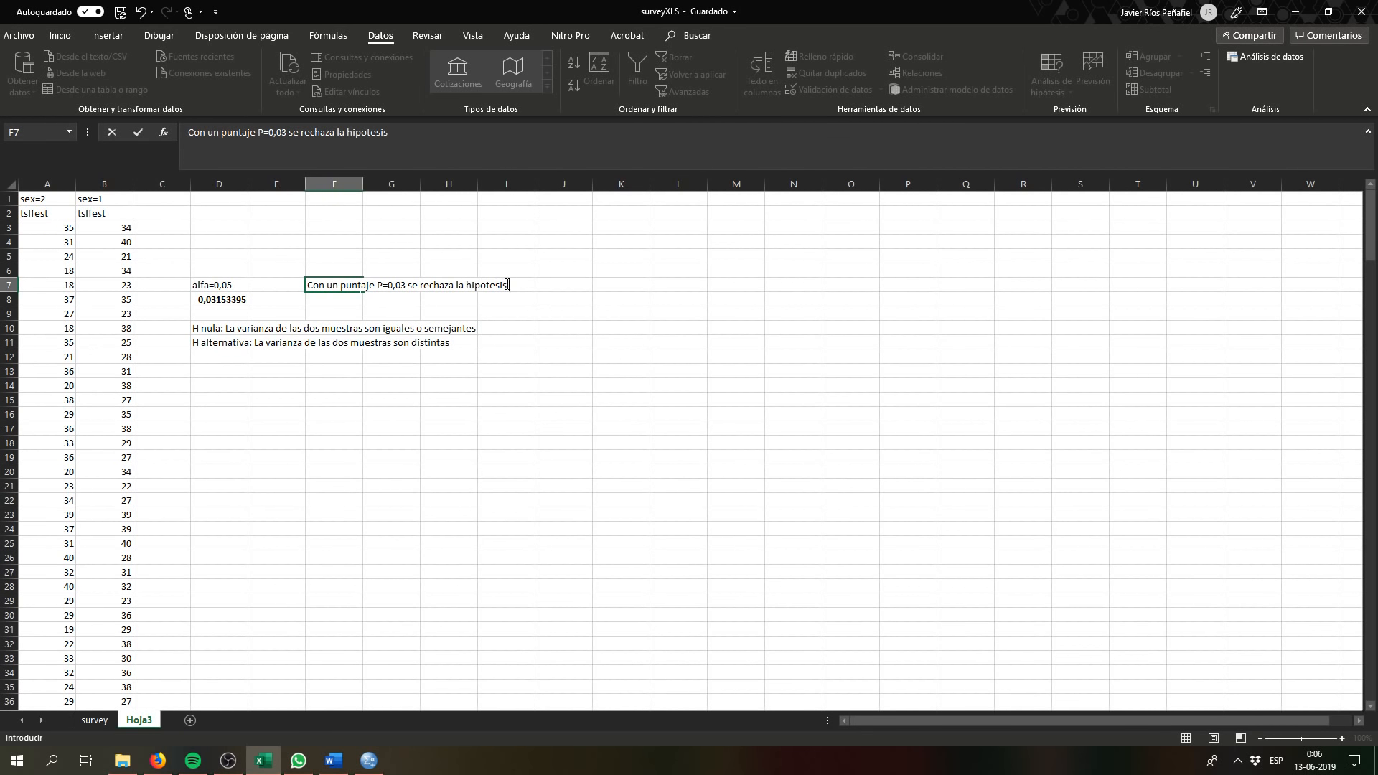
{"action": "key", "text": "BackSpace"}
{"action": "type", "text": "ó"}
{"action": "type", "text": "por lo que la varianza de"}
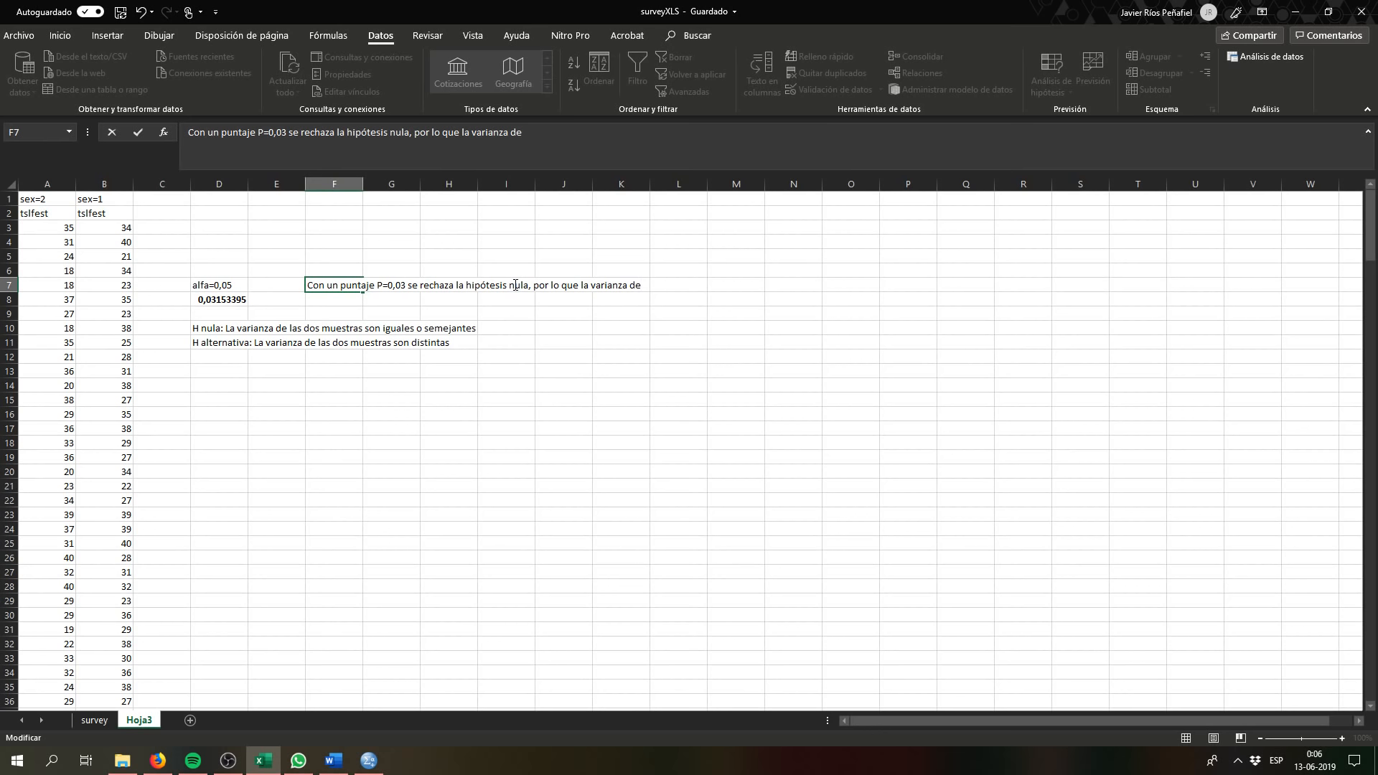
{"action": "type", "text": " las dos muestras es diferente"}
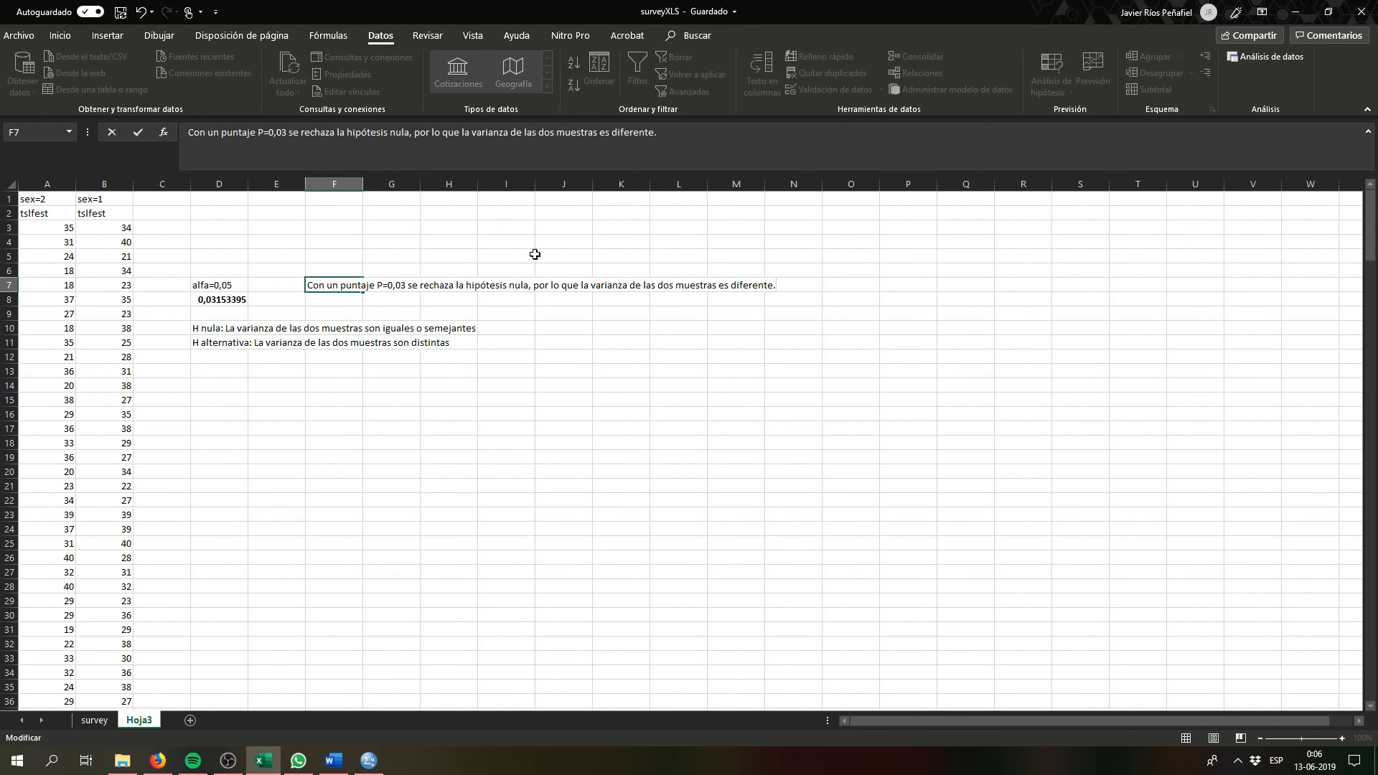
{"action": "type", "text": "."}
{"action": "left_click", "coordinate": [373, 454]}
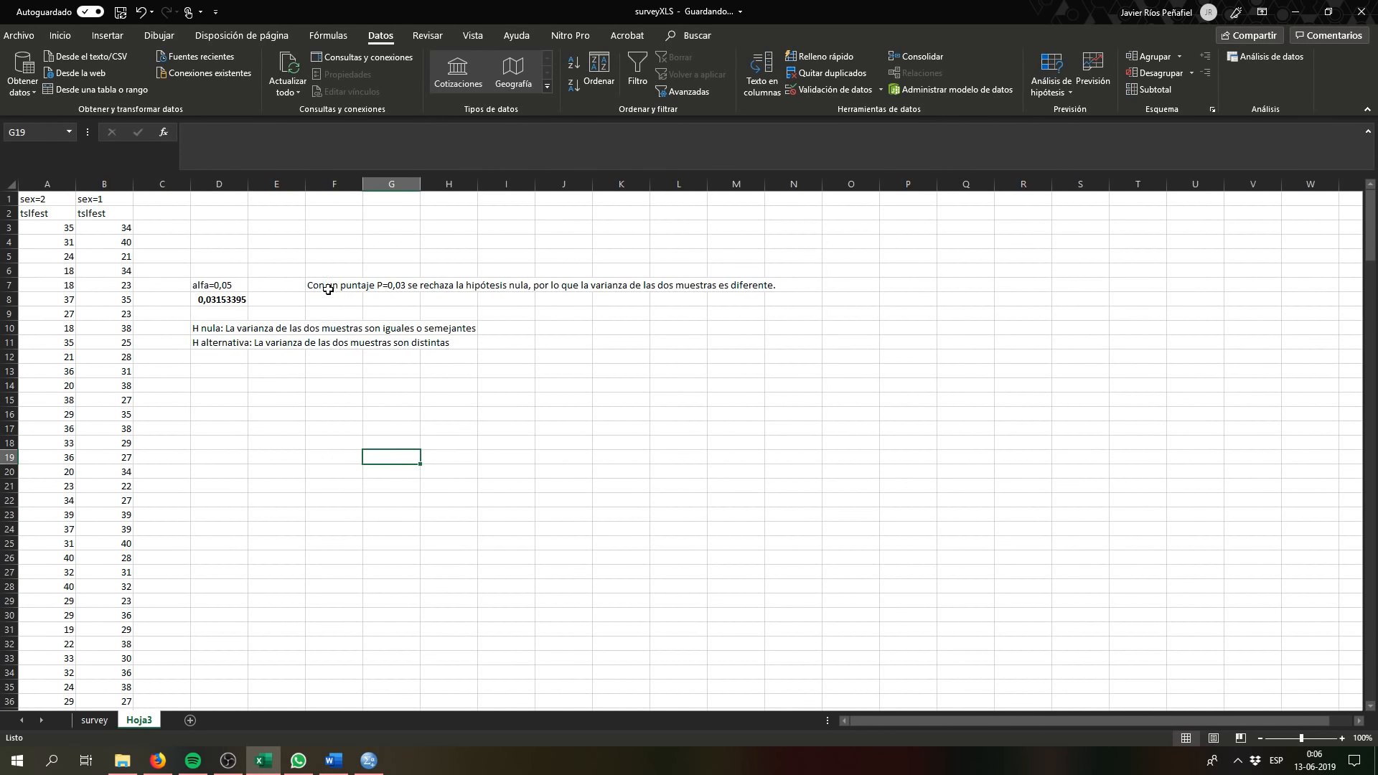
Step: Fill the alternative hypothesis cell D11 and the conclusion cells F7:M7 with yellow
{"action": "left_click", "coordinate": [202, 342]}
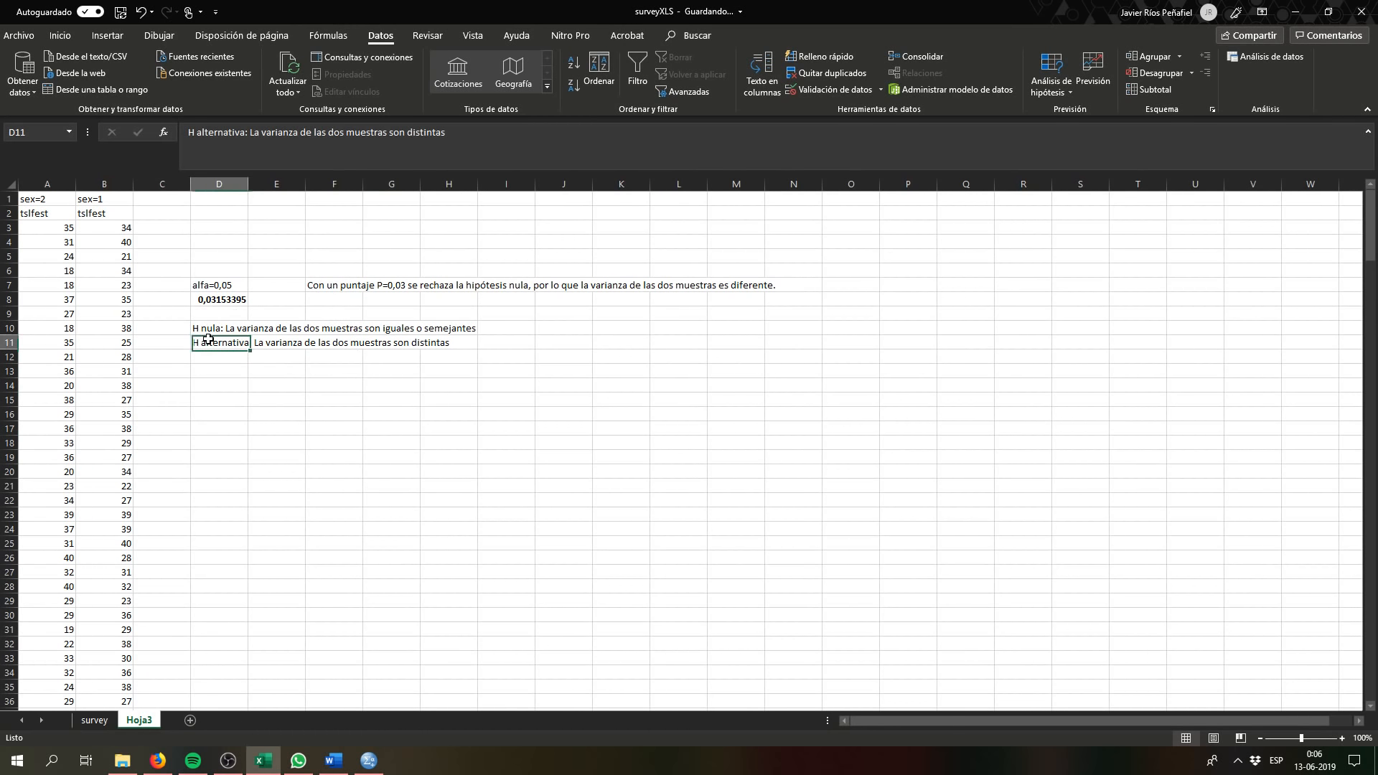
{"action": "left_click", "coordinate": [60, 35]}
{"action": "left_click", "coordinate": [227, 85]}
{"action": "left_click_drag", "start_coordinate": [324, 290], "coordinate": [742, 287]}
{"action": "left_click", "coordinate": [228, 86]}
{"action": "left_click", "coordinate": [621, 357]}
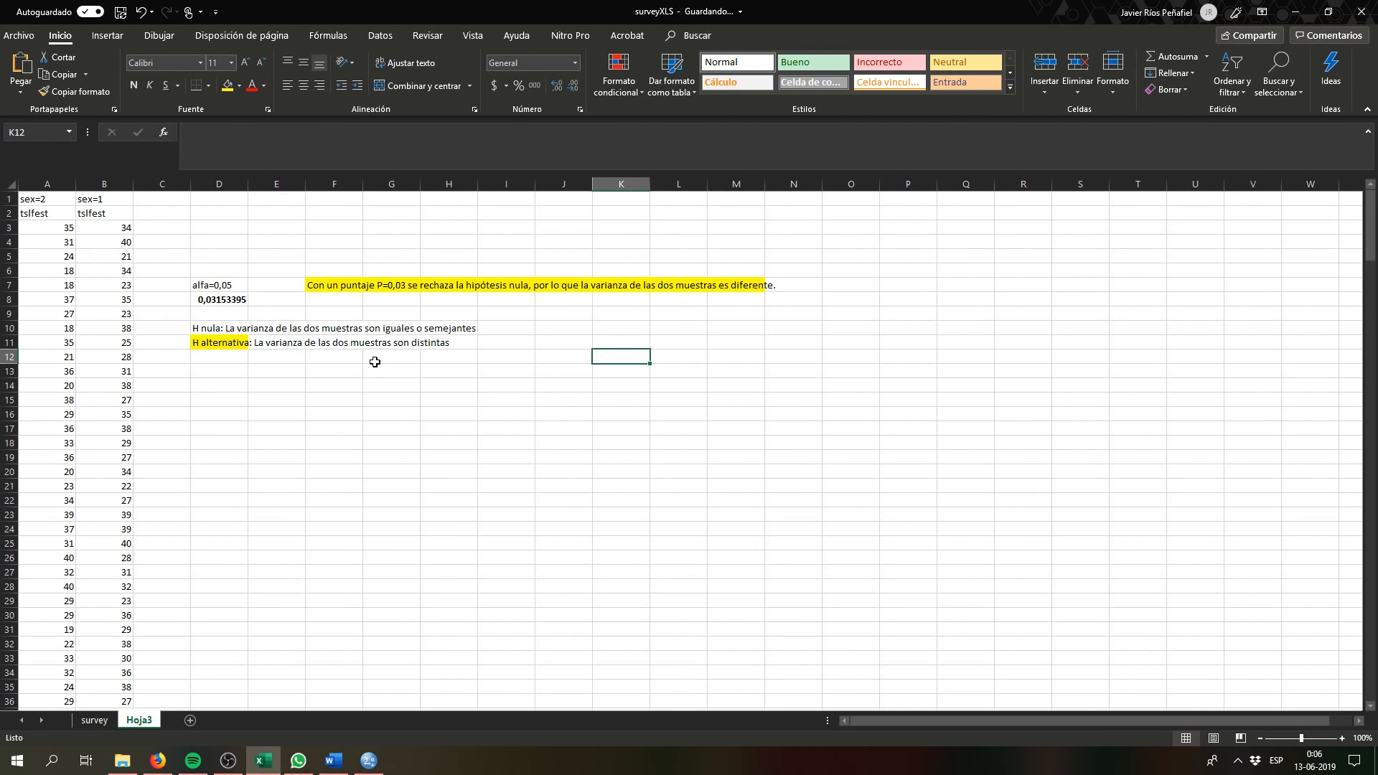
{"action": "left_click", "coordinate": [317, 411]}
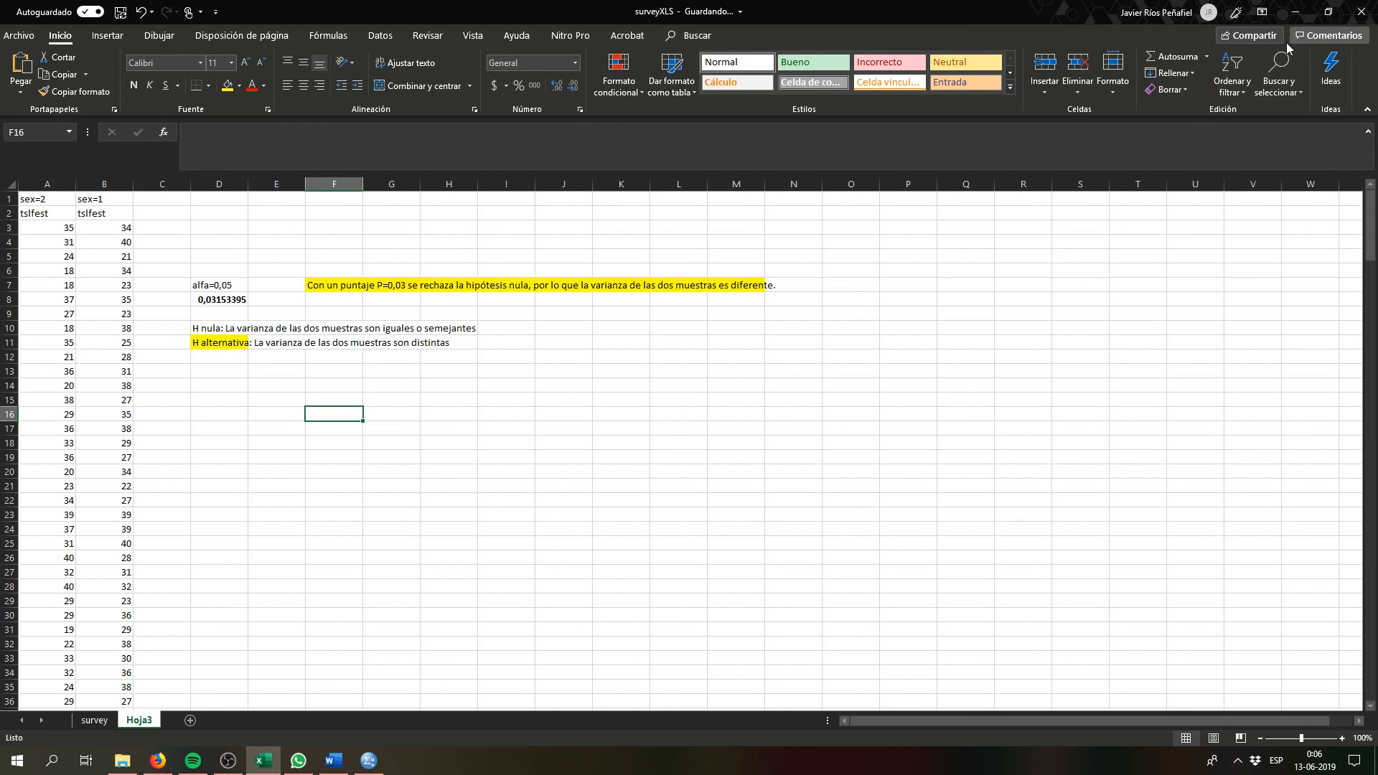
{"action": "left_click", "coordinate": [376, 35]}
{"action": "left_click", "coordinate": [1252, 55]}
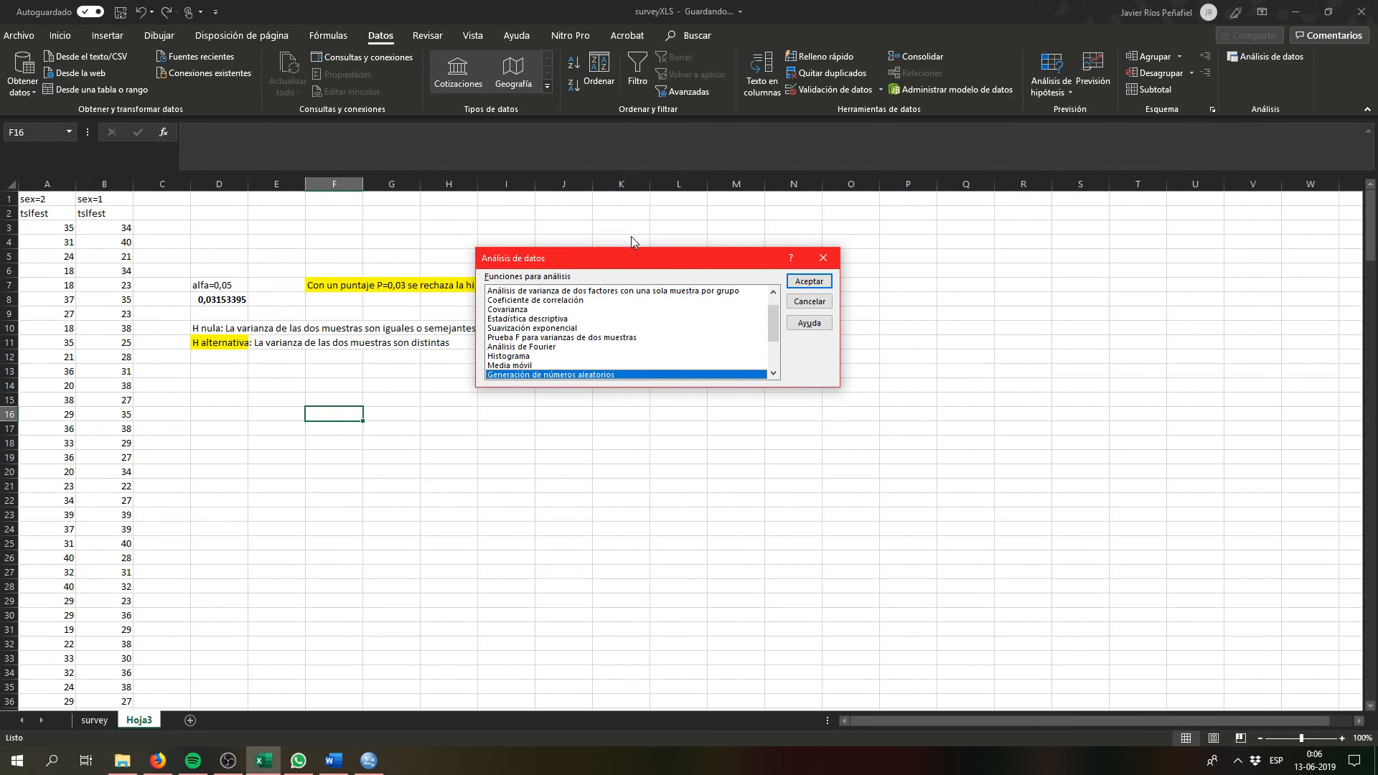
{"action": "scroll", "coordinate": [637, 344], "scroll_direction": "down", "scroll_amount": 3}
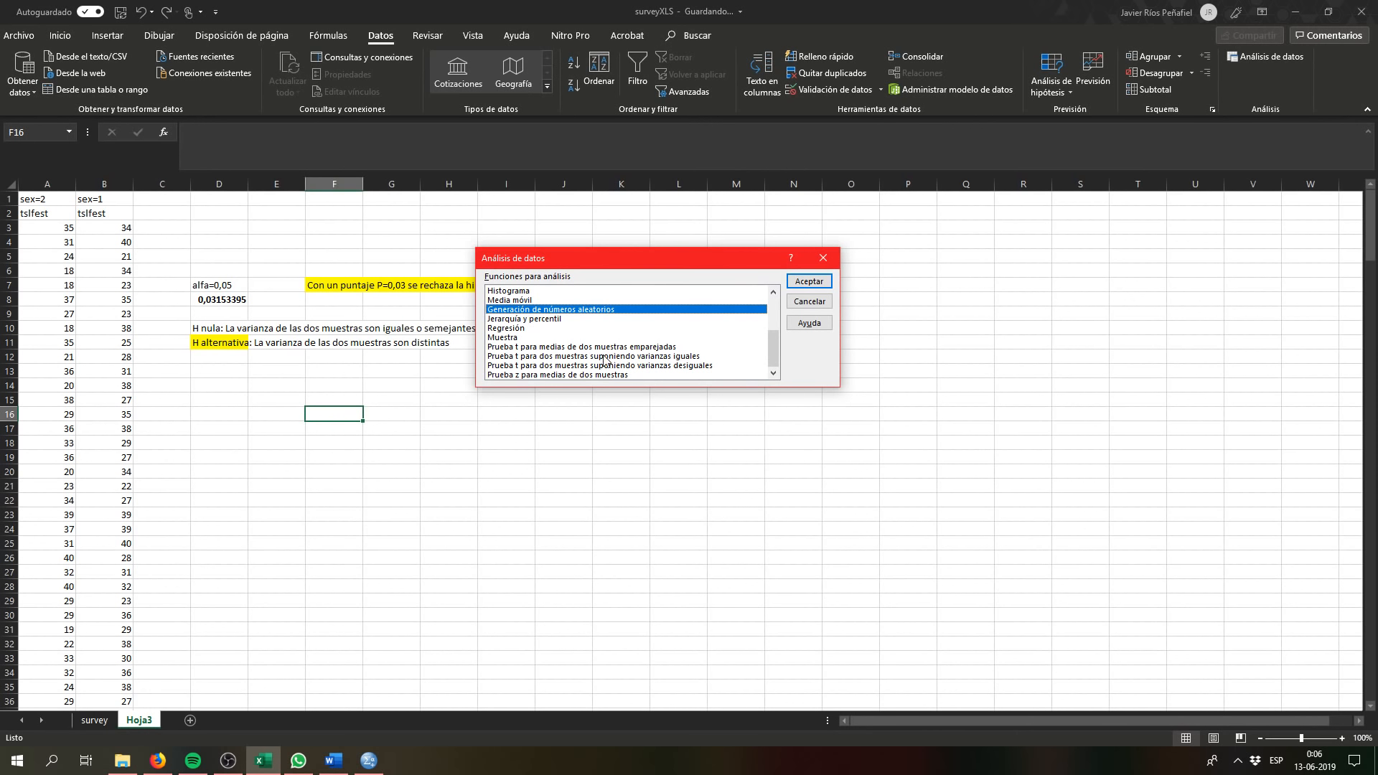
{"action": "left_click", "coordinate": [522, 357]}
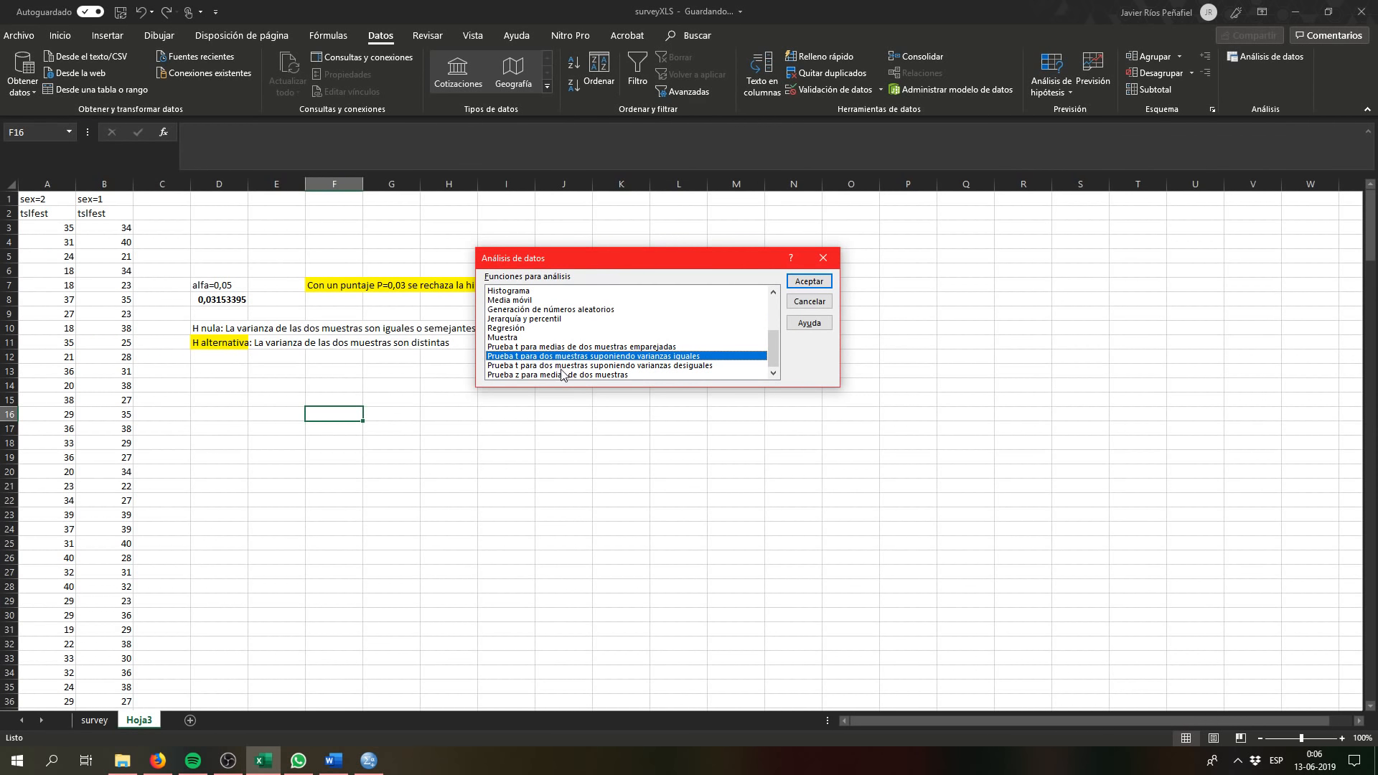
{"action": "left_click", "coordinate": [661, 366]}
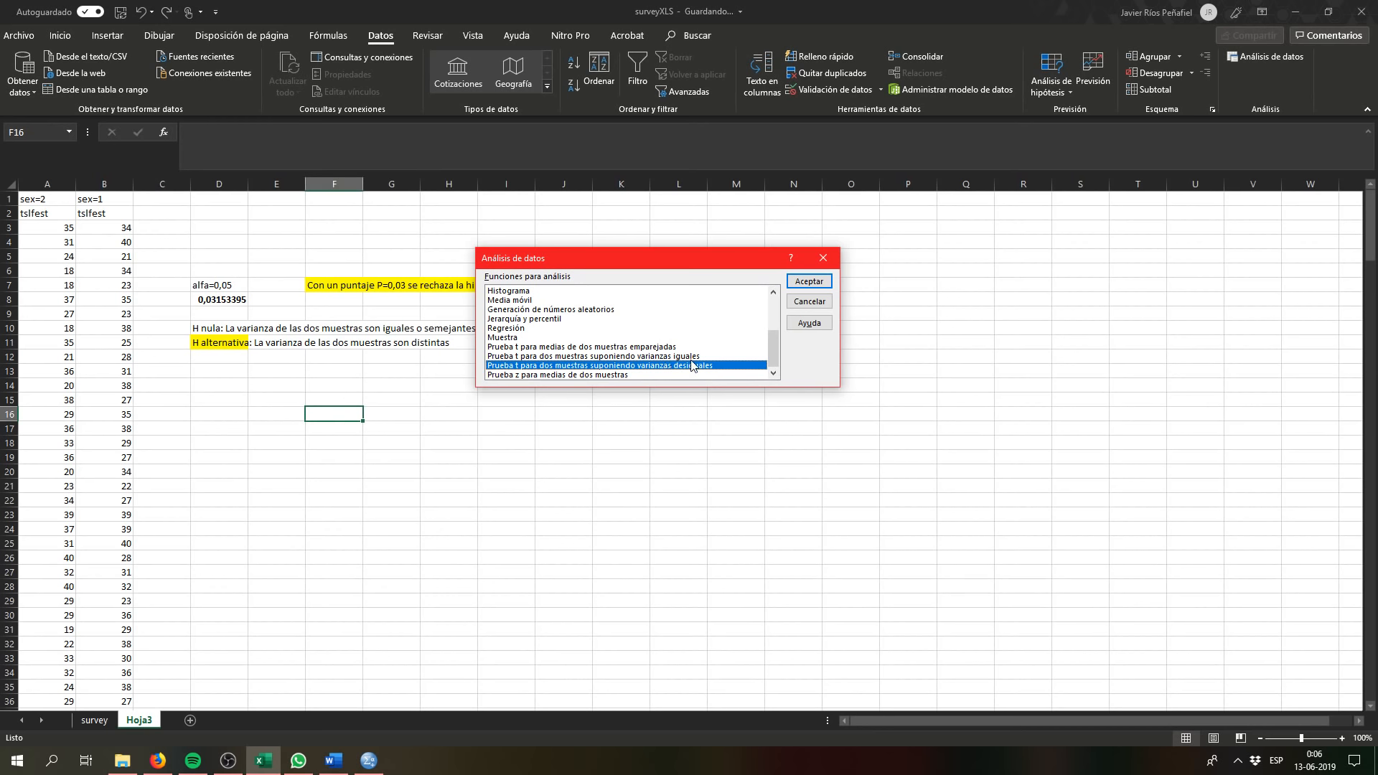
{"action": "left_click", "coordinate": [809, 282]}
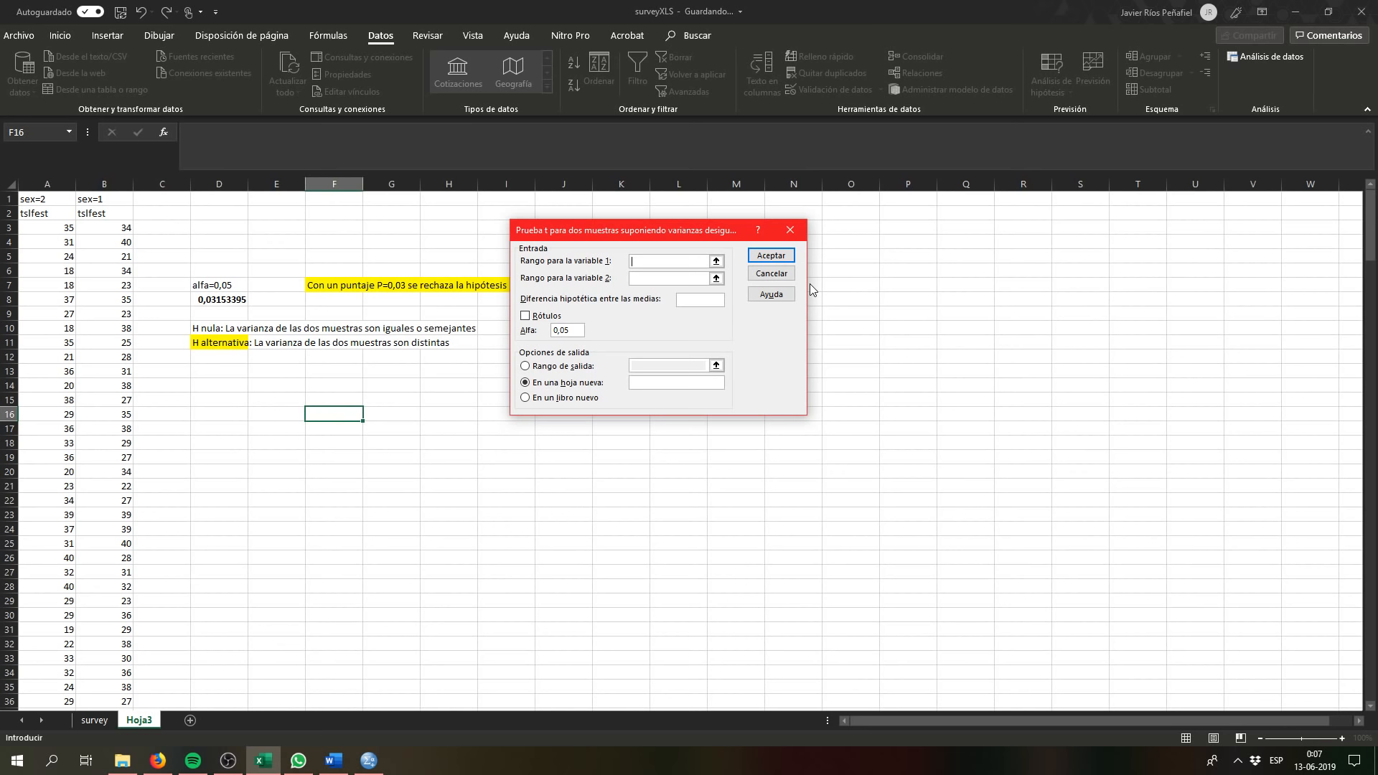
{"action": "left_click", "coordinate": [715, 262]}
{"action": "left_click_drag", "start_coordinate": [60, 230], "coordinate": [49, 557]}
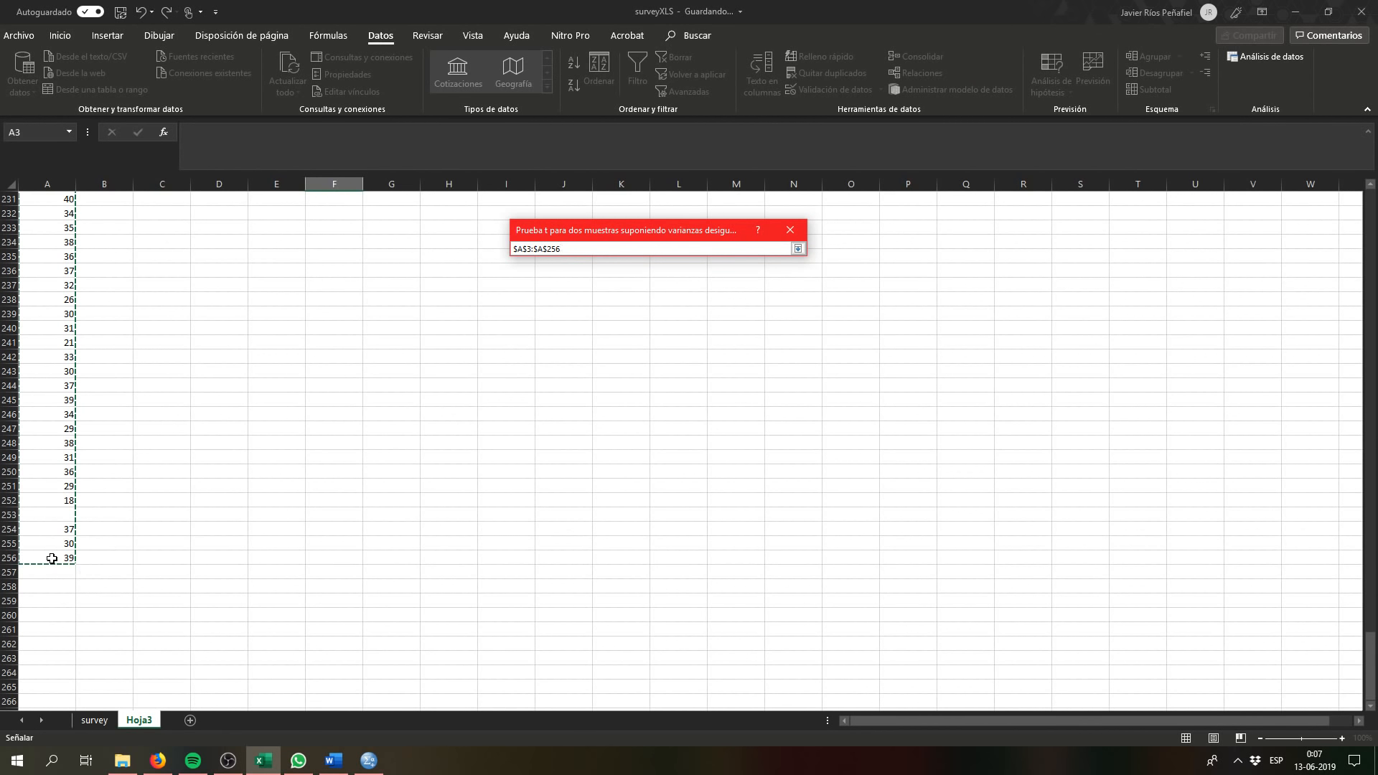
{"action": "key", "text": "Return"}
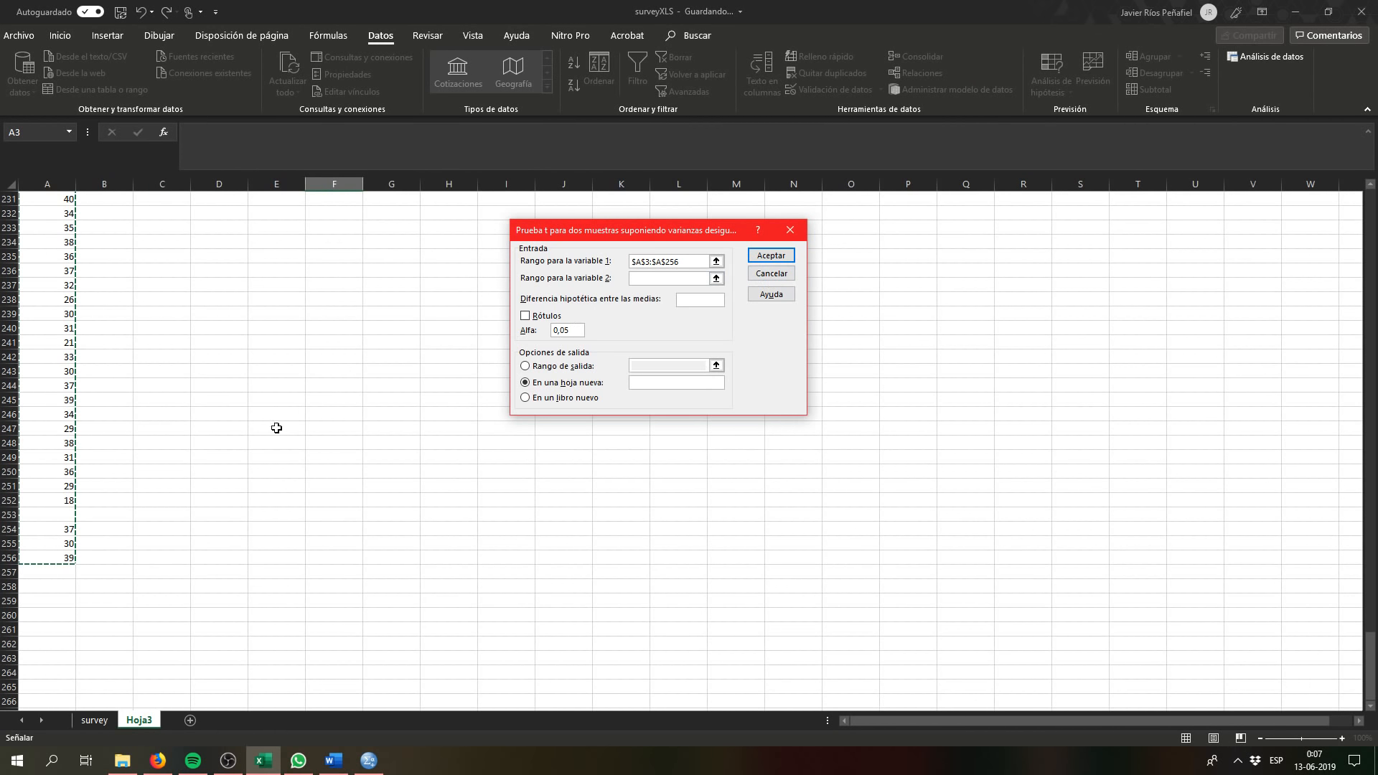
{"action": "key", "text": "Escape"}
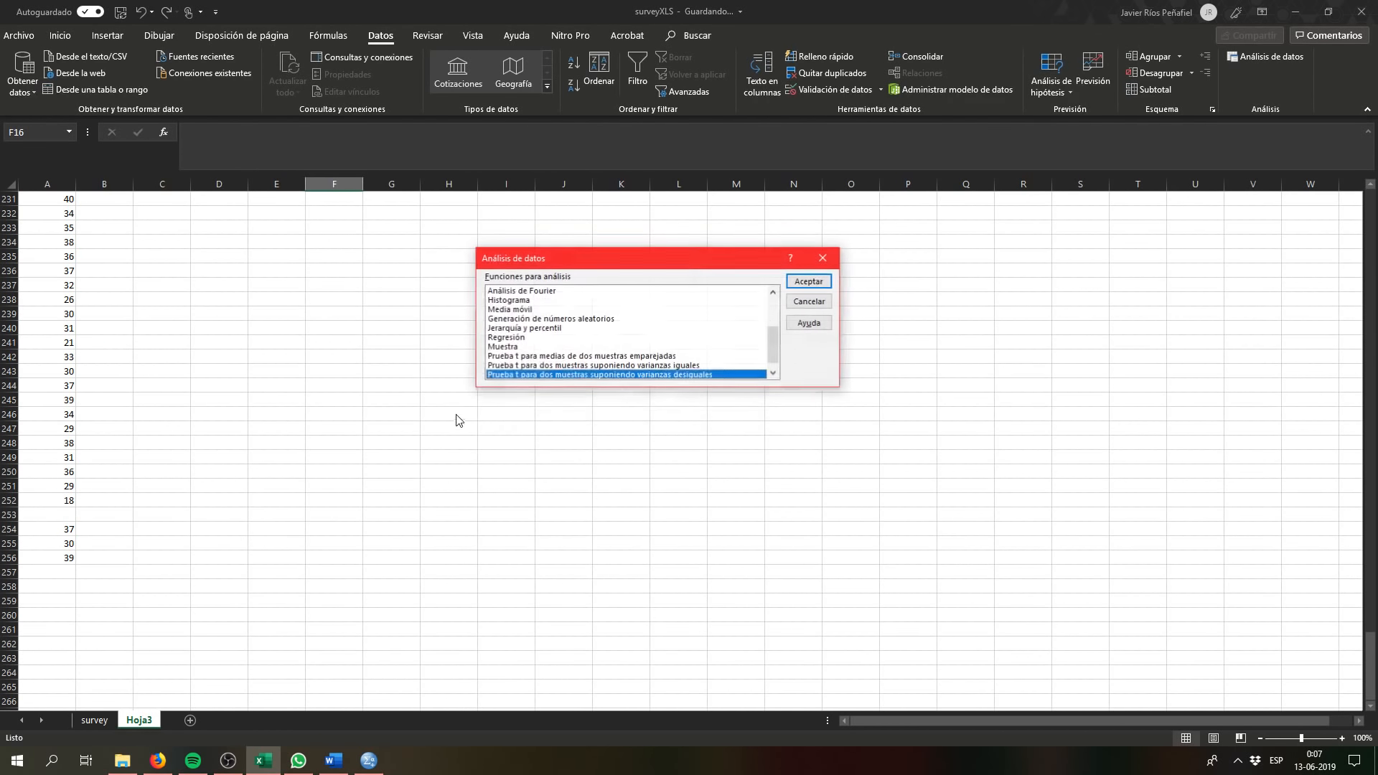
{"action": "left_click", "coordinate": [826, 262]}
Step: Delete the blank cell A223 in the sex=2 column, shifting the cells below it up
{"action": "scroll", "coordinate": [158, 637], "scroll_direction": "up", "scroll_amount": 9}
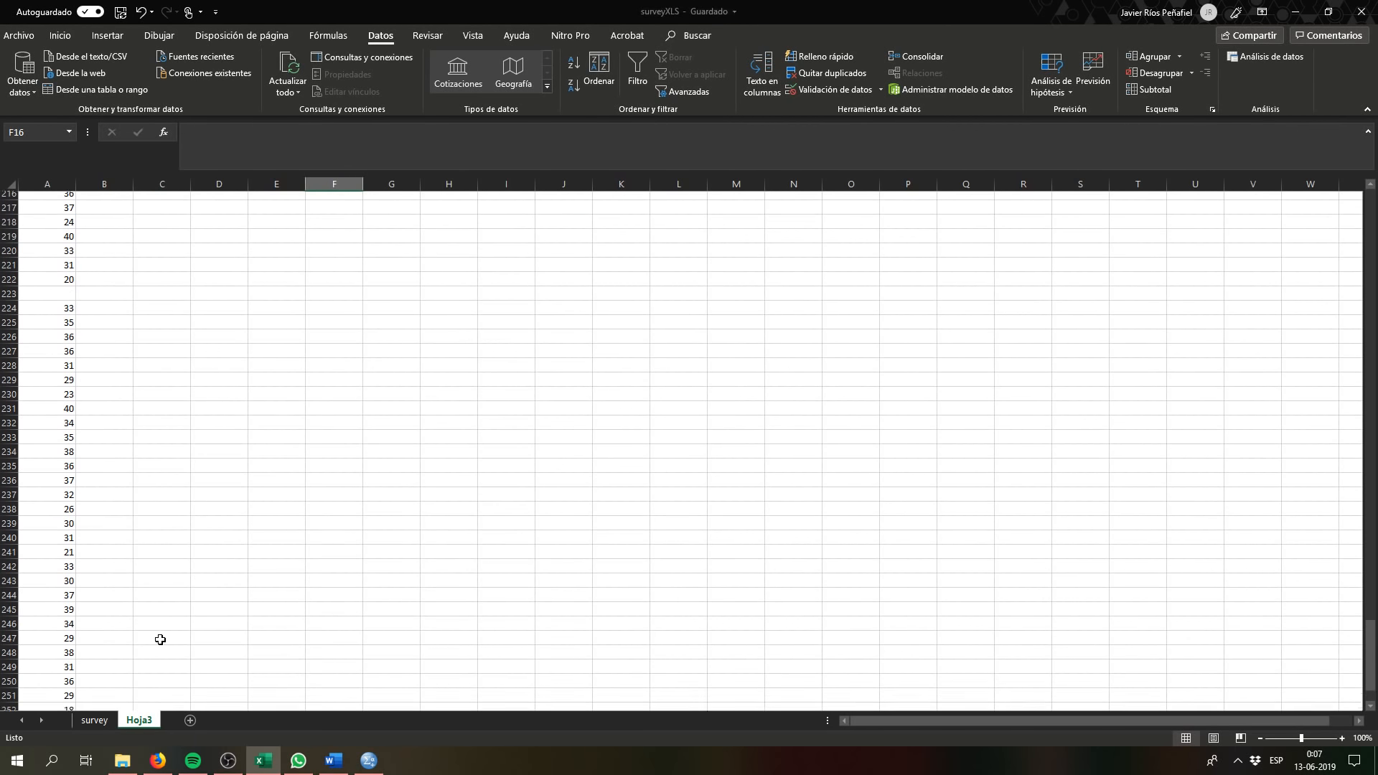
{"action": "scroll", "coordinate": [158, 638], "scroll_direction": "up", "scroll_amount": 20}
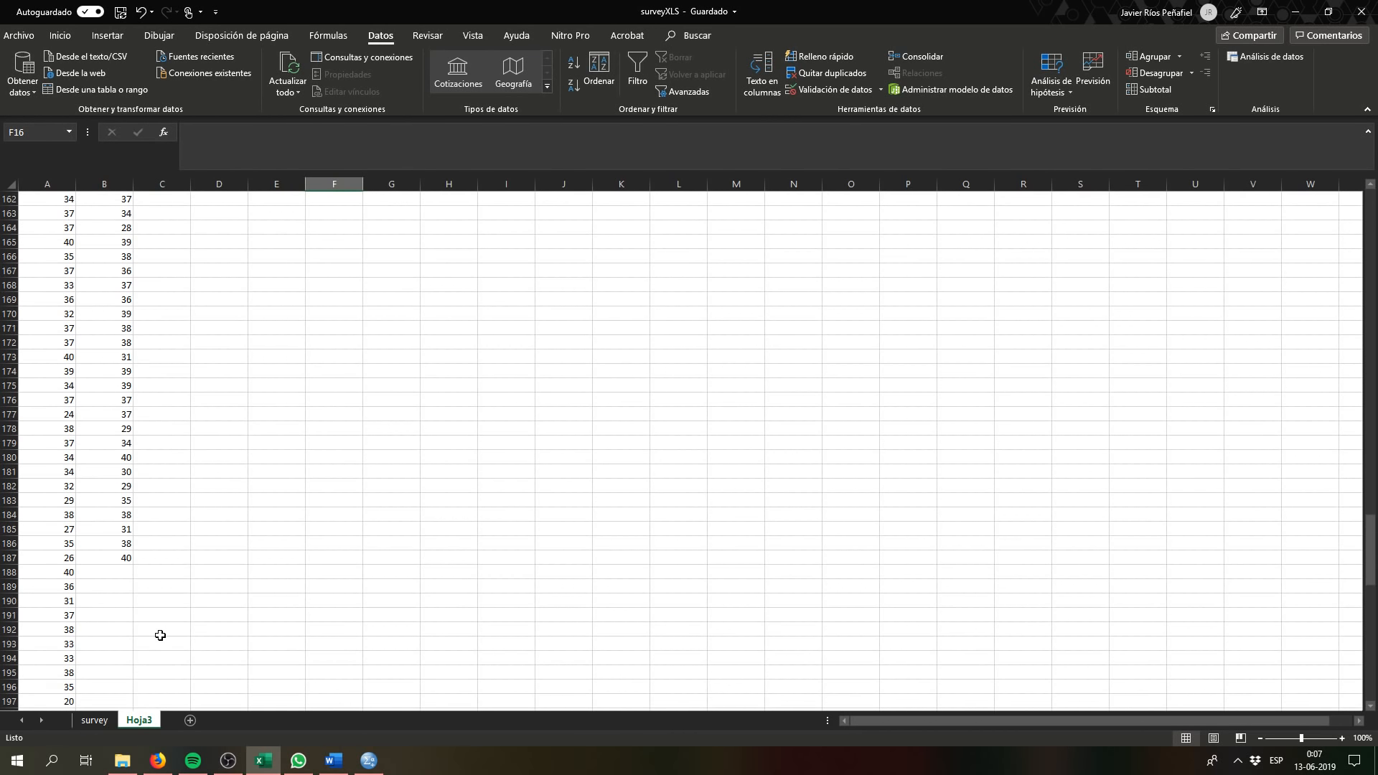
{"action": "scroll", "coordinate": [160, 631], "scroll_direction": "up", "scroll_amount": 20}
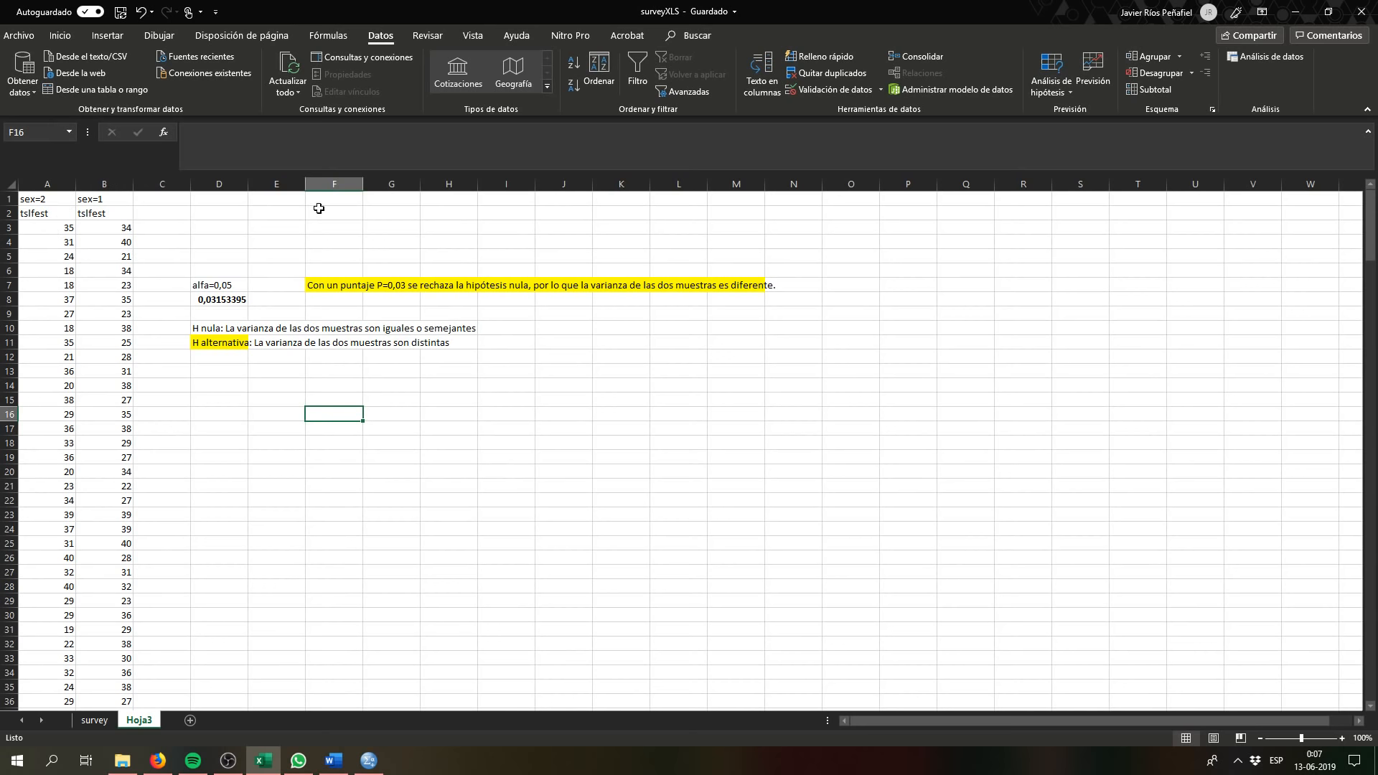
{"action": "left_click_drag", "start_coordinate": [1370, 233], "coordinate": [1309, 614]}
{"action": "left_click", "coordinate": [46, 572]}
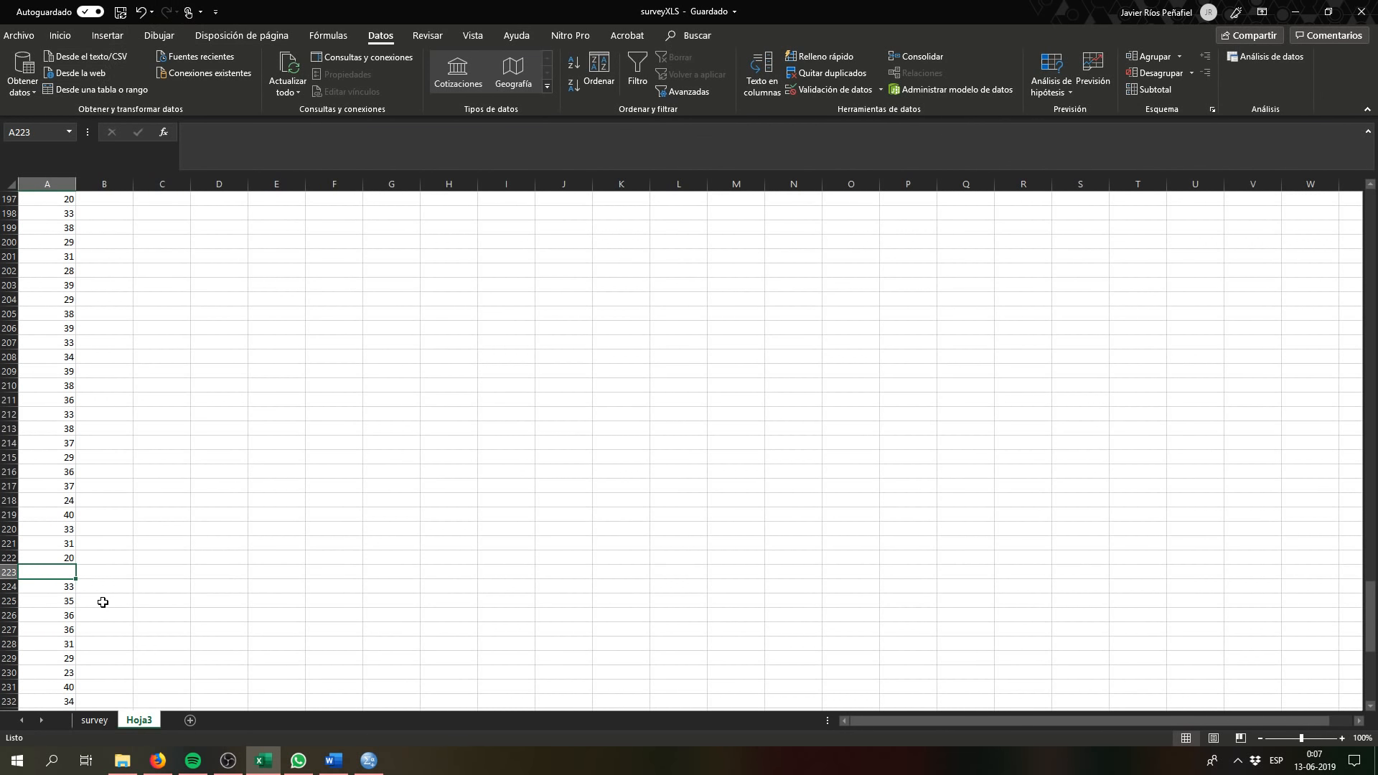
{"action": "right_click", "coordinate": [66, 577]}
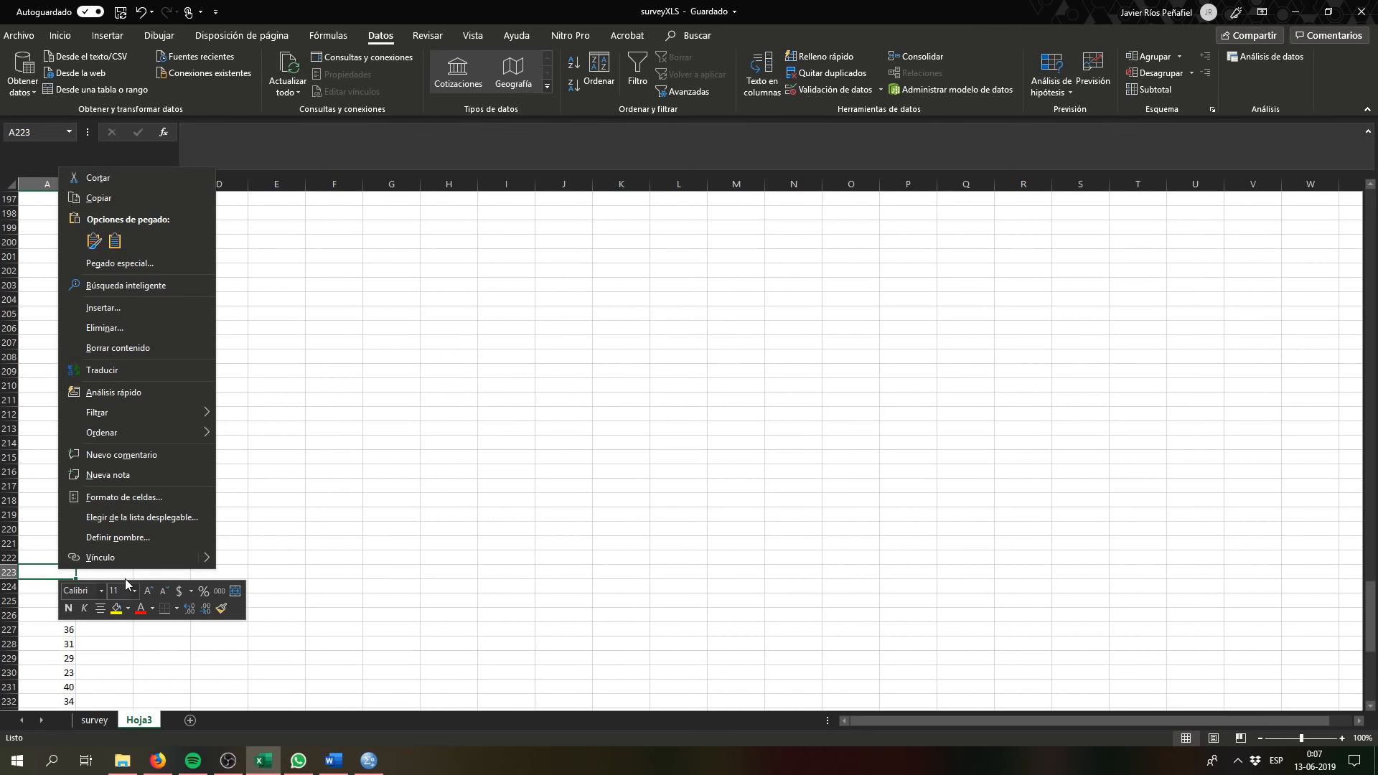
{"action": "left_click", "coordinate": [151, 328]}
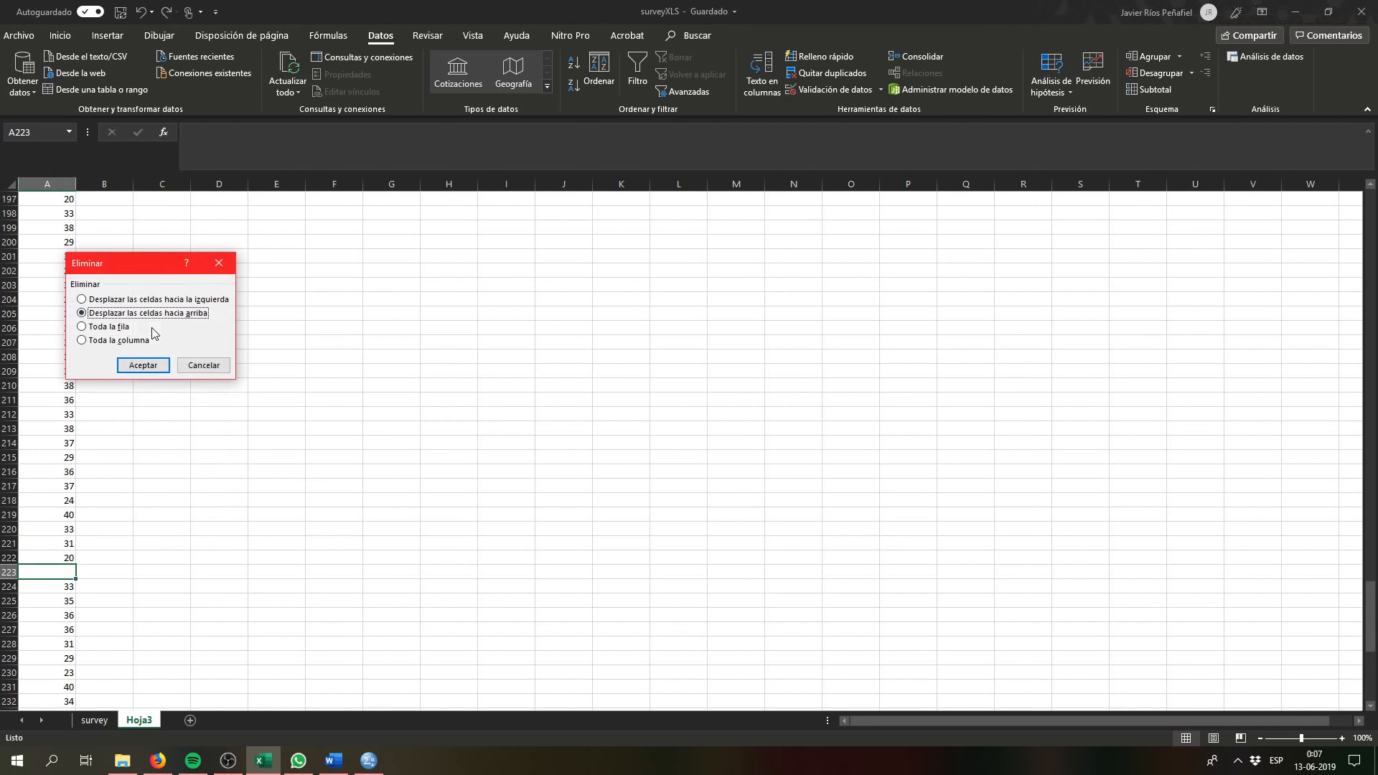
{"action": "left_click", "coordinate": [143, 365]}
Step: Delete the blank cell A252 in the sex=2 column, shifting the cells below it up
{"action": "scroll", "coordinate": [68, 610], "scroll_direction": "down", "scroll_amount": 13}
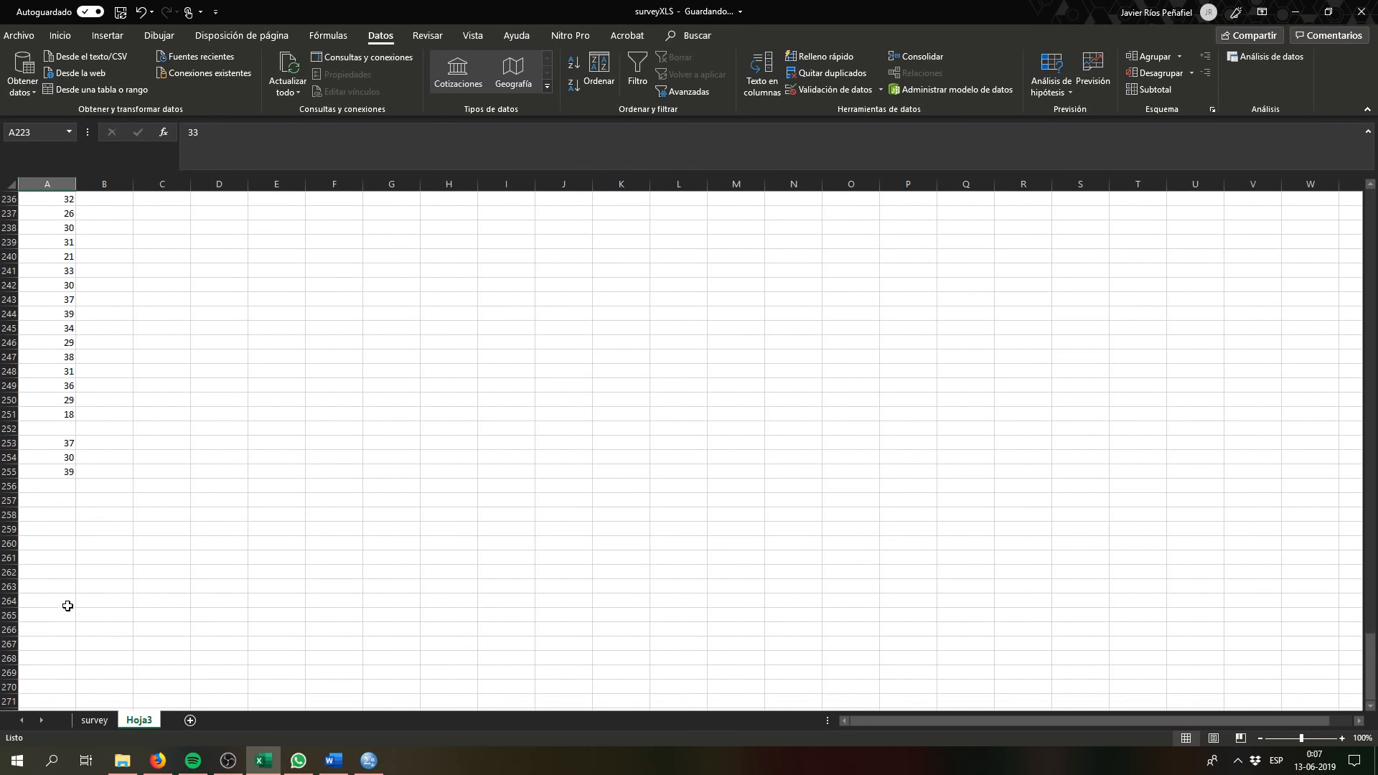
{"action": "scroll", "coordinate": [65, 567], "scroll_direction": "up", "scroll_amount": 2}
{"action": "left_click", "coordinate": [61, 514]}
{"action": "right_click", "coordinate": [61, 514]}
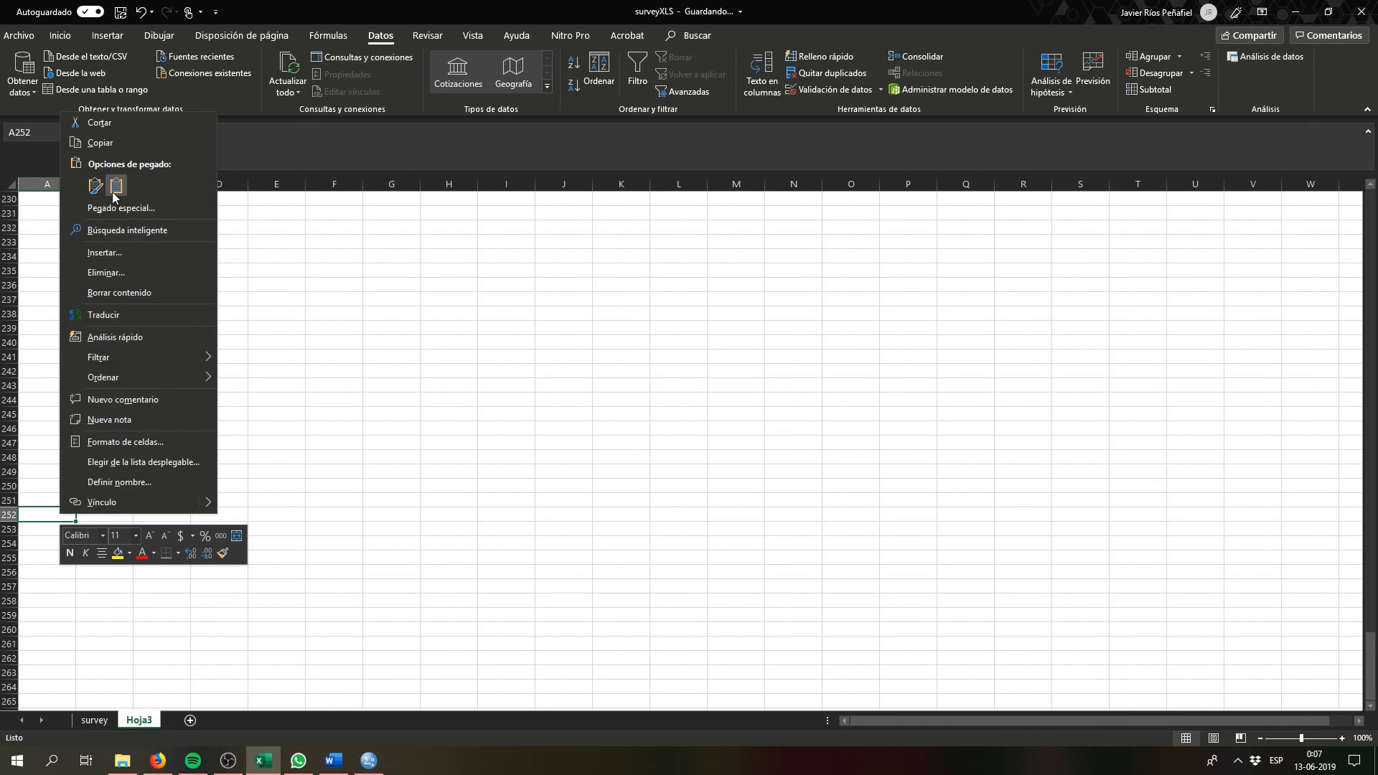
{"action": "left_click", "coordinate": [115, 273]}
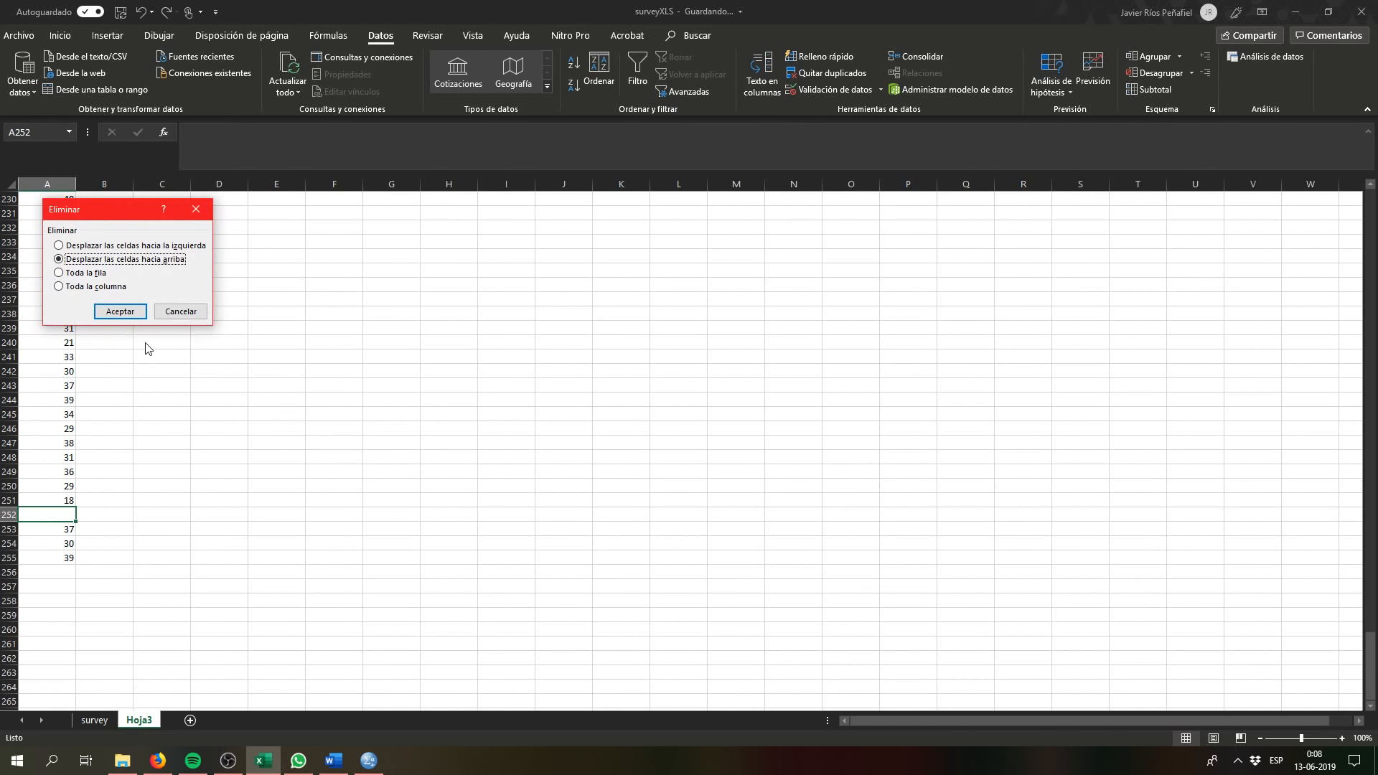
{"action": "key", "text": "Return"}
Step: Delete the blank cell B123 in the sex=1 column, shifting the cells below it up
{"action": "scroll", "coordinate": [187, 402], "scroll_direction": "up", "scroll_amount": 20}
{"action": "scroll", "coordinate": [134, 615], "scroll_direction": "up", "scroll_amount": 14}
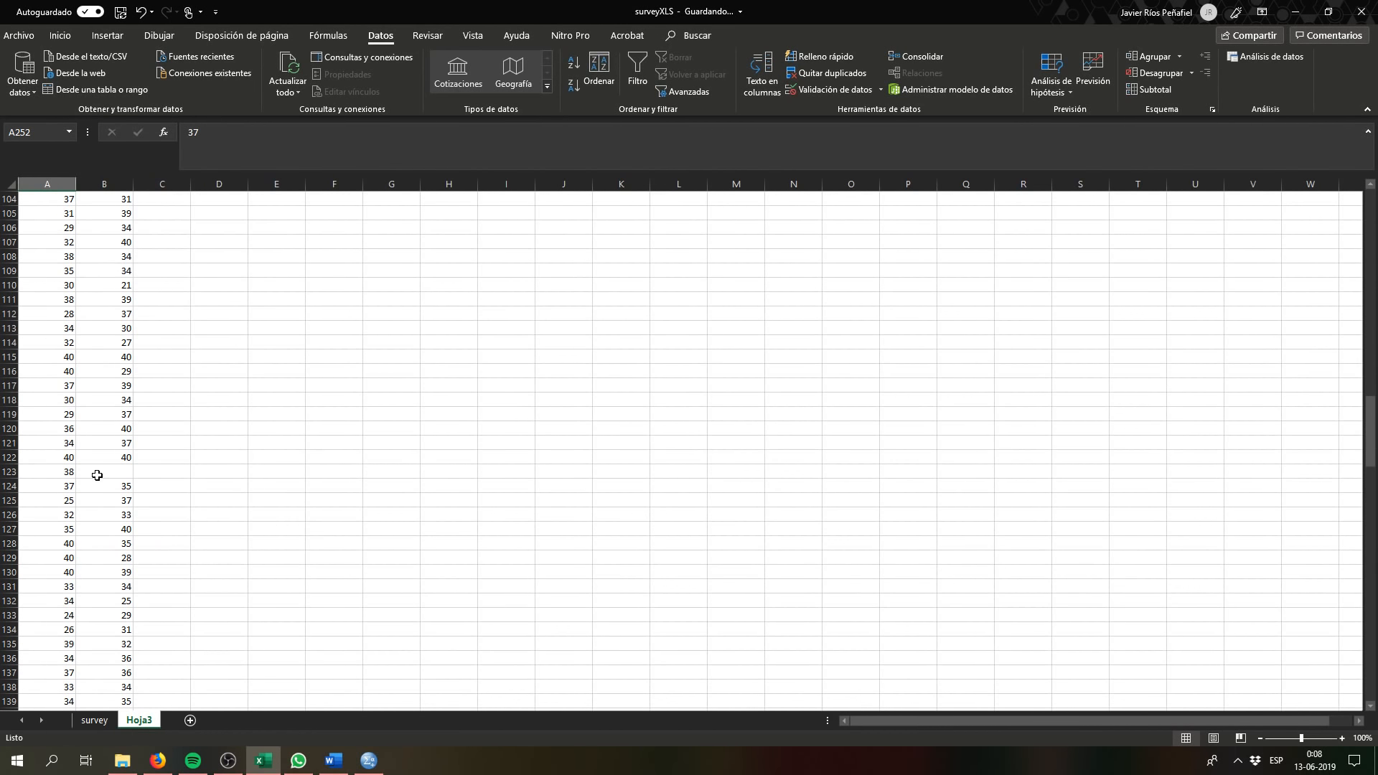
{"action": "right_click", "coordinate": [97, 476]}
{"action": "left_click", "coordinate": [148, 235]}
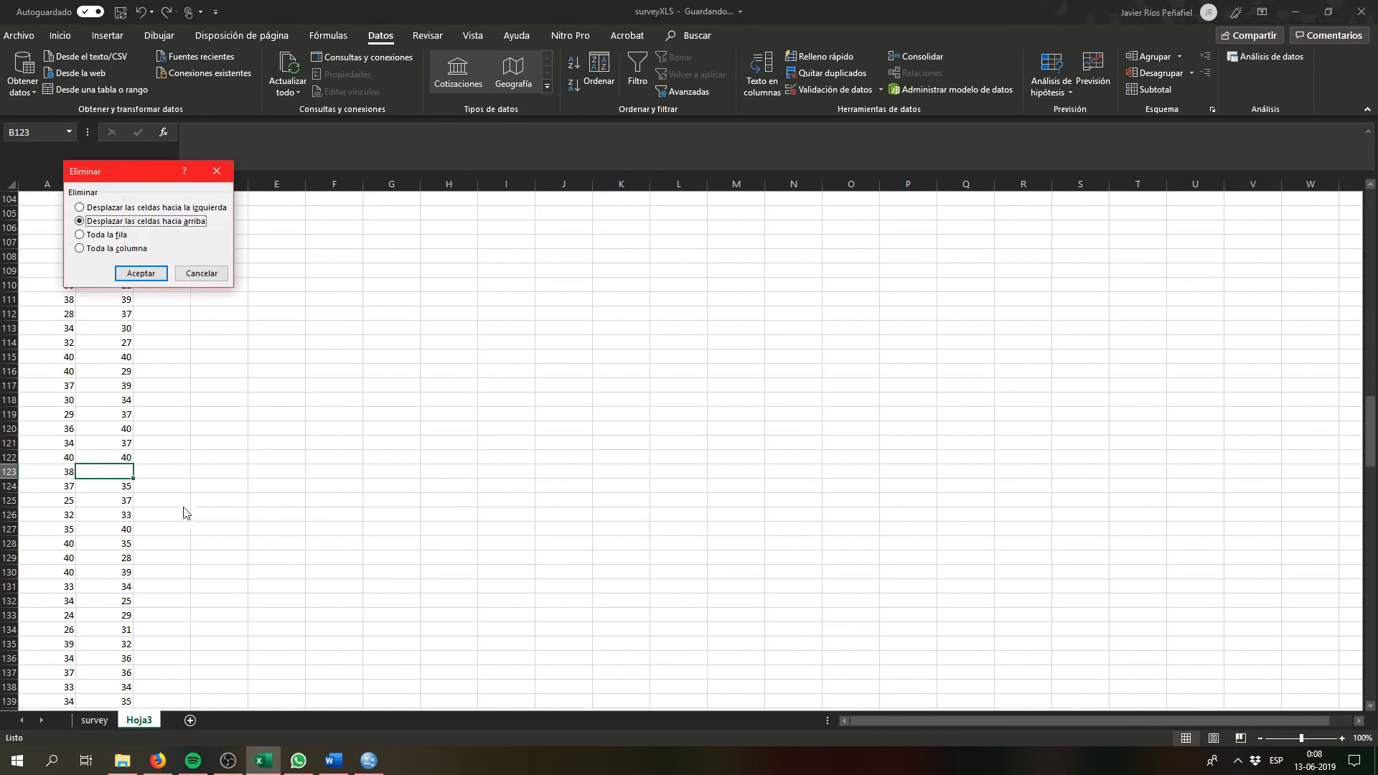
{"action": "left_click", "coordinate": [154, 275]}
Step: Start the two-sample t test assuming unequal variances and set the variable 1 range to $A$3:$A$254
{"action": "scroll", "coordinate": [148, 477], "scroll_direction": "up", "scroll_amount": 17}
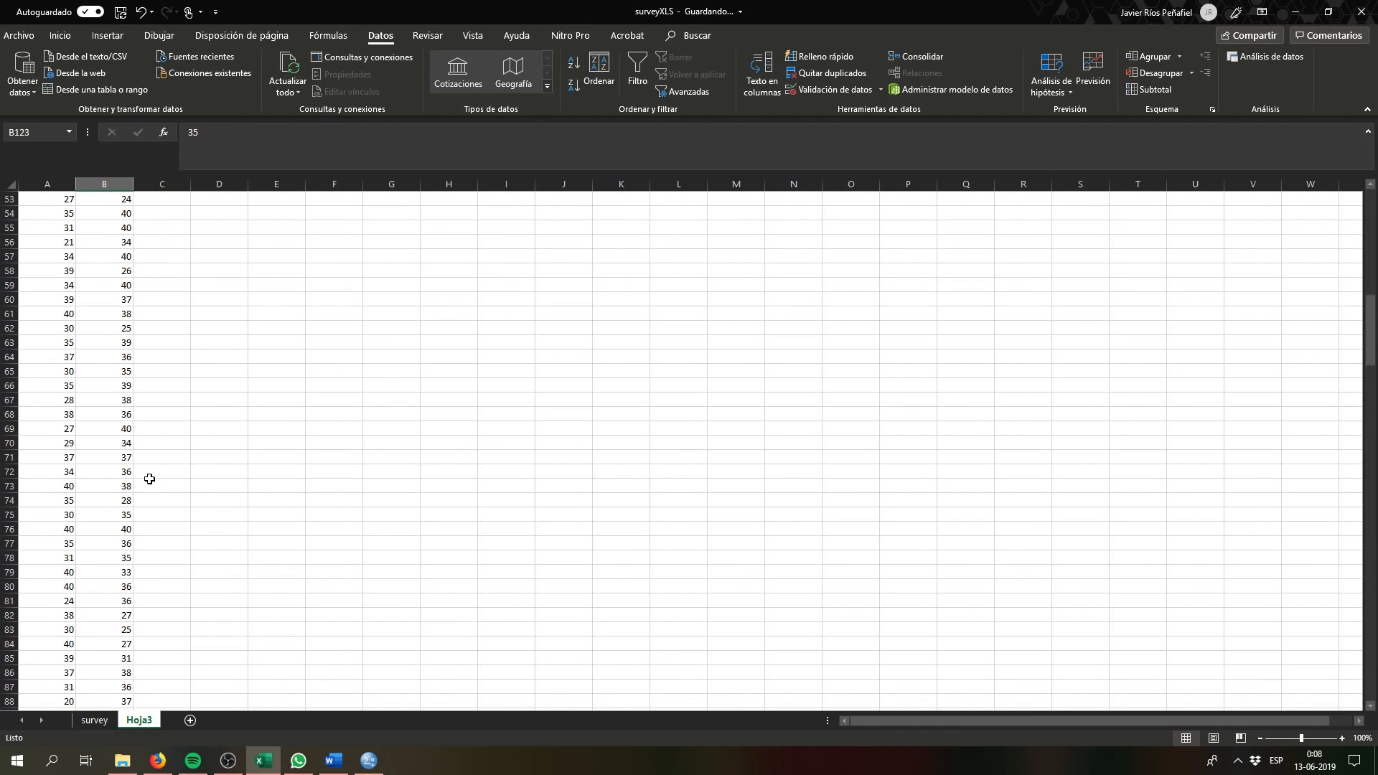
{"action": "scroll", "coordinate": [150, 478], "scroll_direction": "up", "scroll_amount": 17}
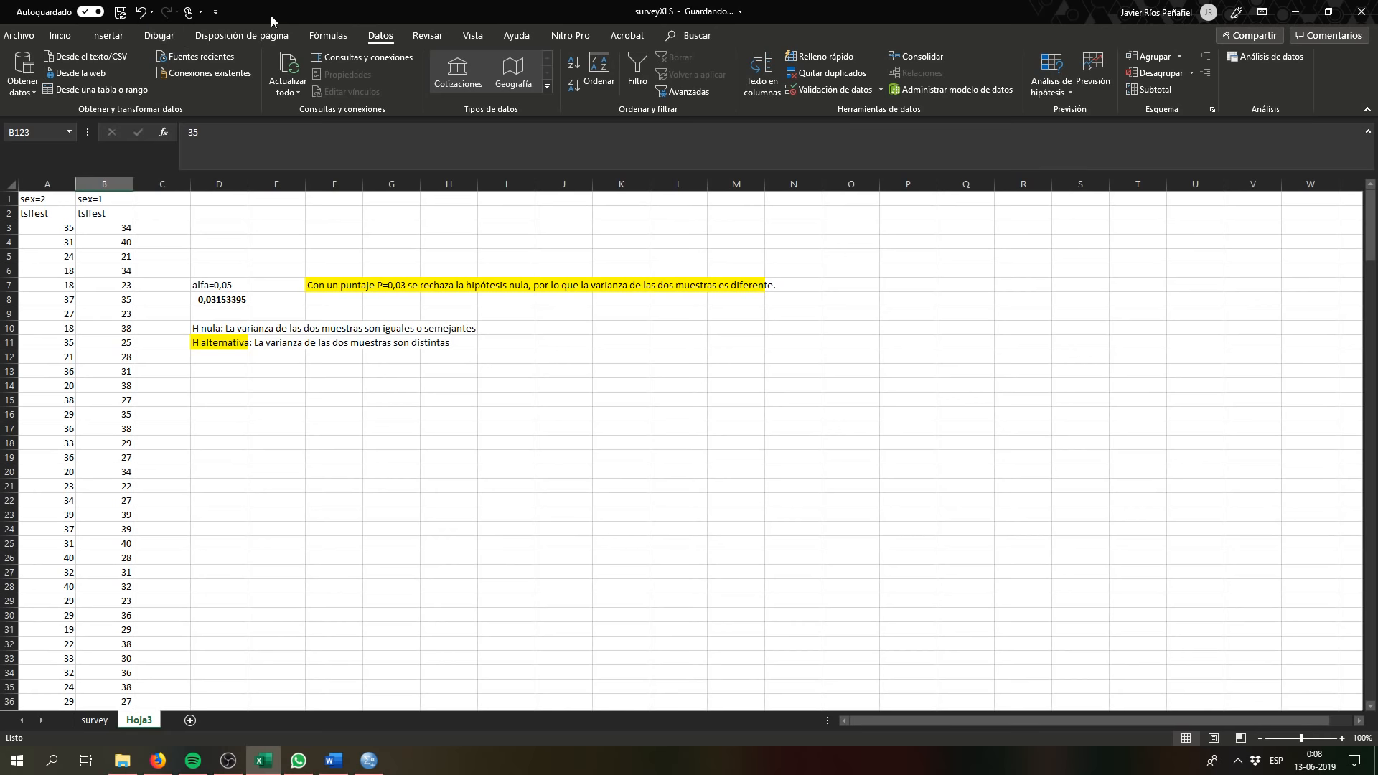
{"action": "left_click", "coordinate": [1270, 56]}
{"action": "scroll", "coordinate": [554, 352], "scroll_direction": "down", "scroll_amount": 1}
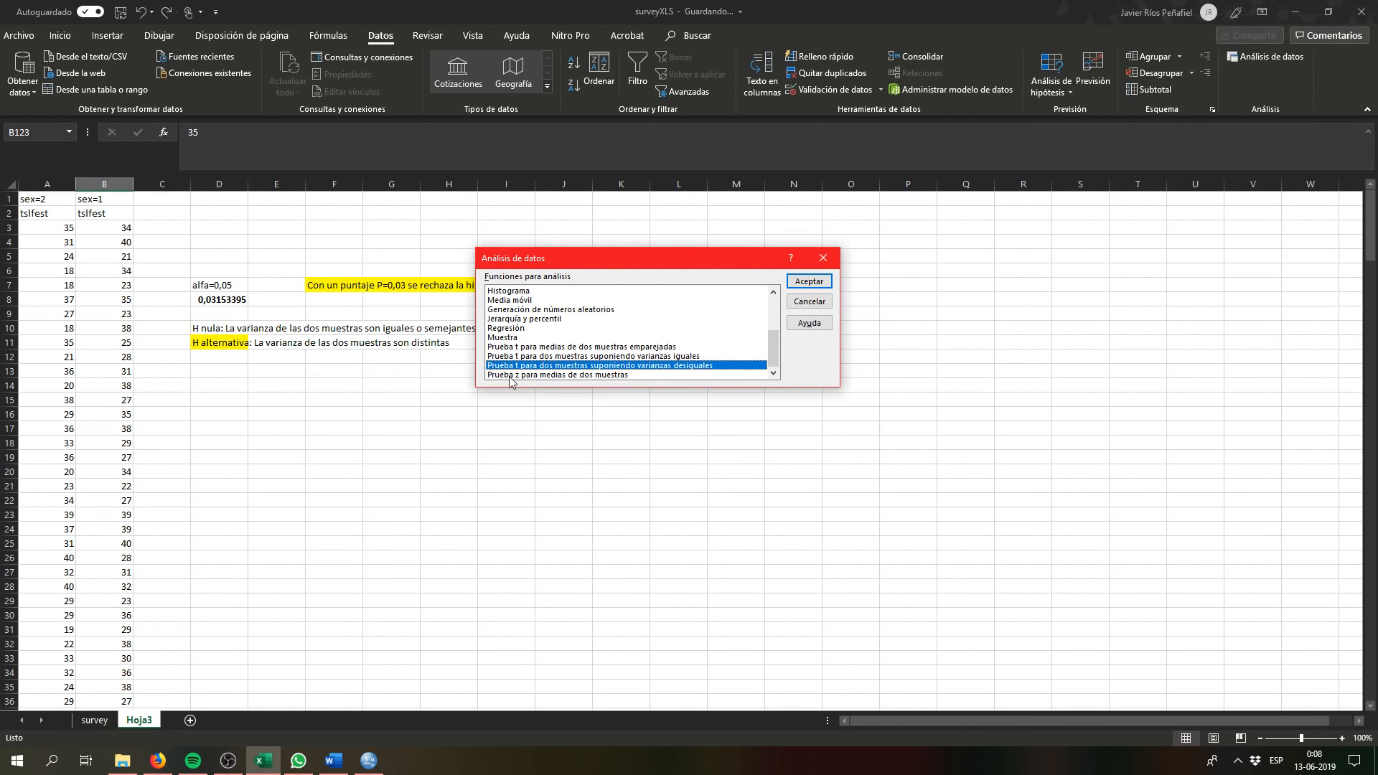
{"action": "left_click", "coordinate": [808, 281]}
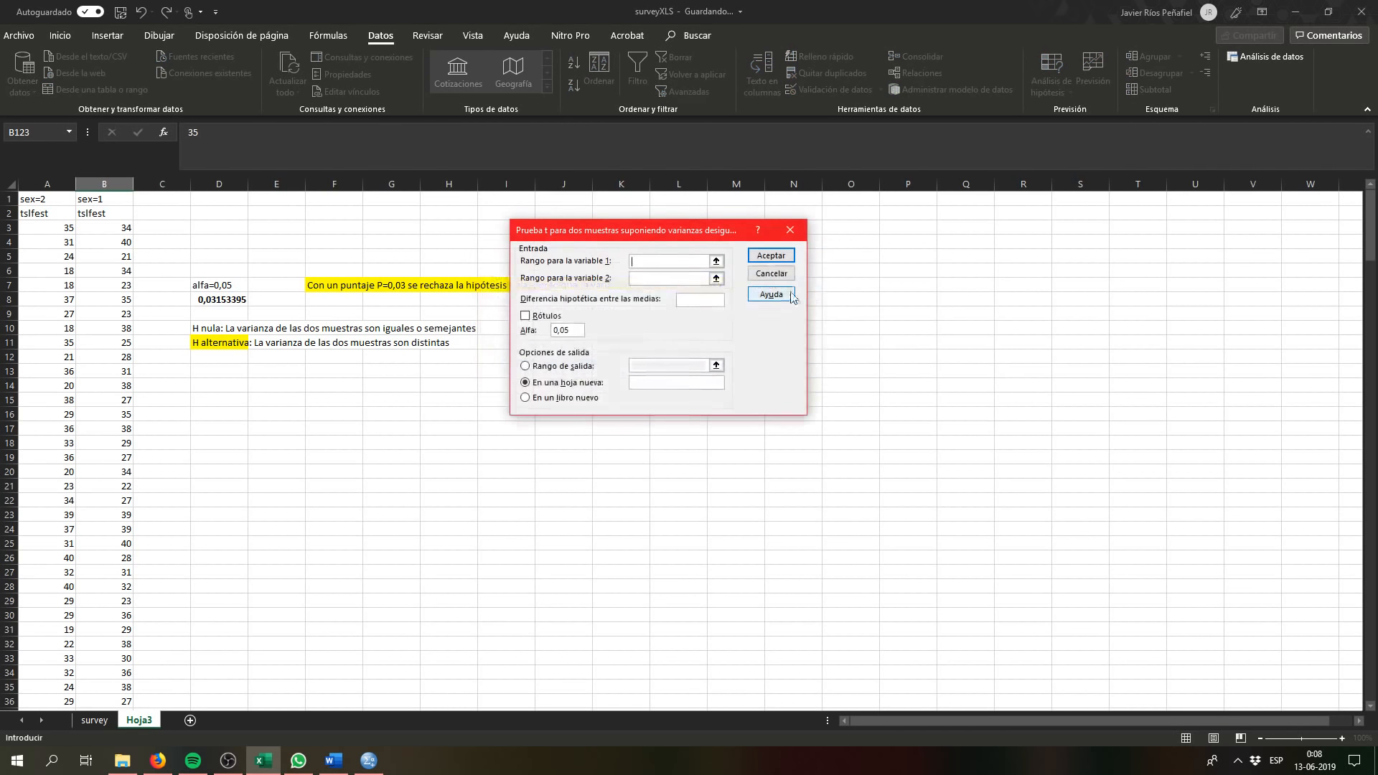
{"action": "left_click_drag", "start_coordinate": [685, 220], "coordinate": [761, 228]}
{"action": "left_click", "coordinate": [794, 263]}
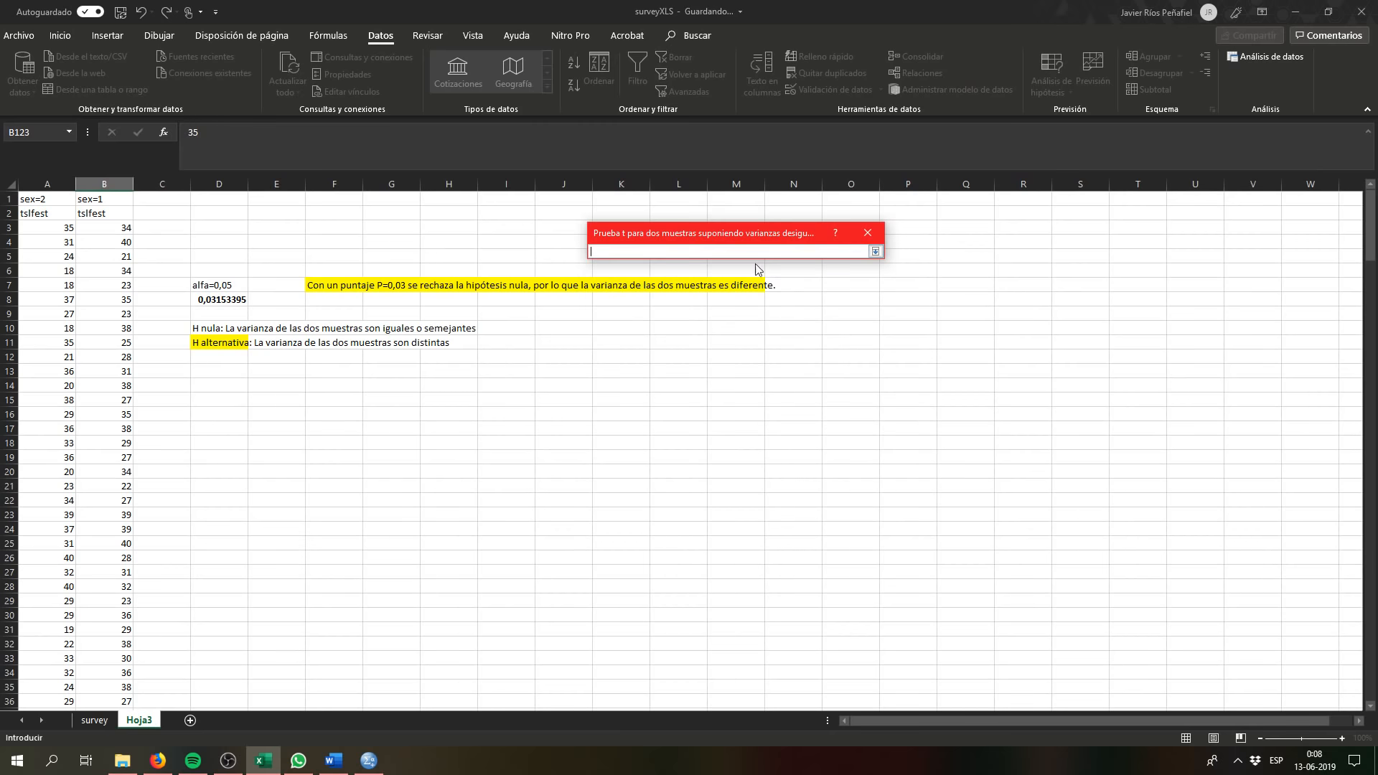
{"action": "left_click_drag", "start_coordinate": [43, 228], "coordinate": [54, 686]}
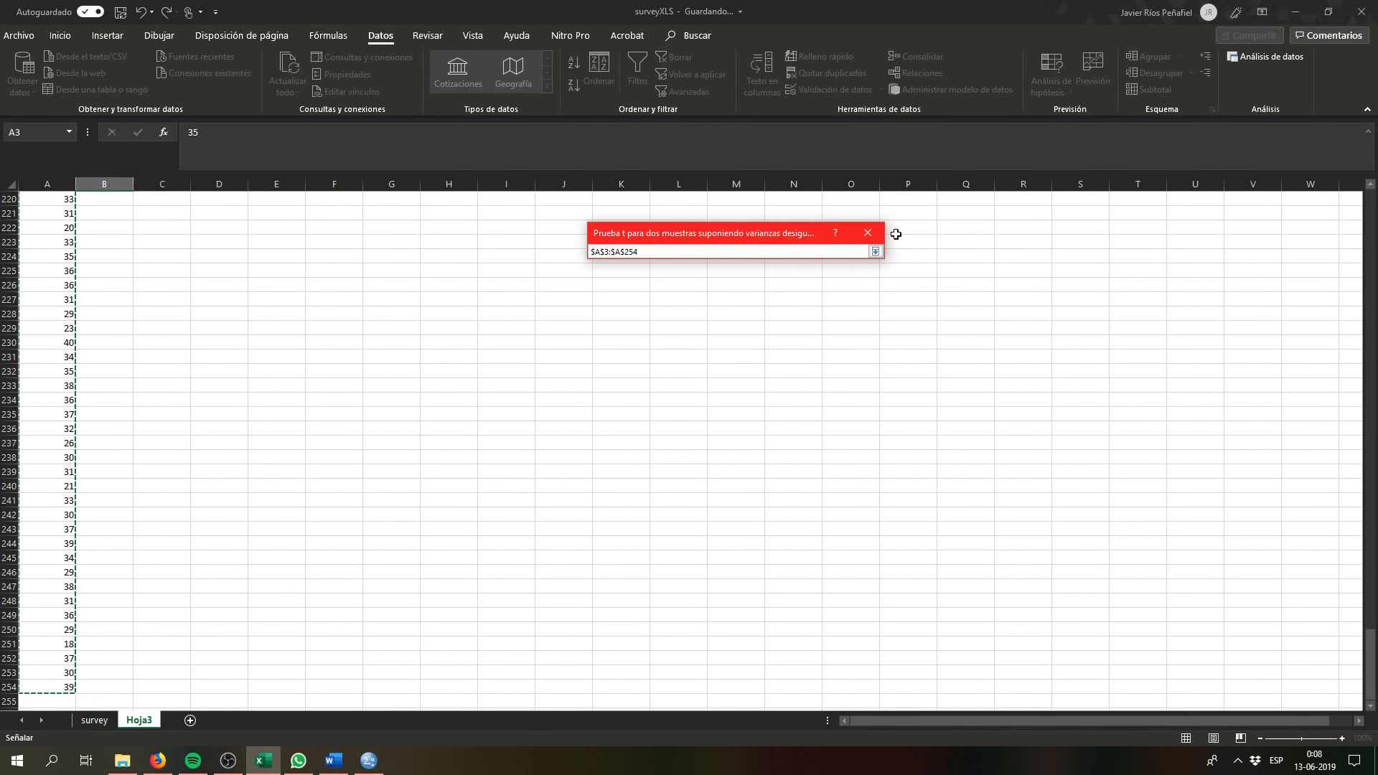
{"action": "left_click", "coordinate": [876, 251]}
Step: Set the variable 2 range to $B$3:$B$186 and run the t test with its output on a new sheet
{"action": "left_click", "coordinate": [776, 282]}
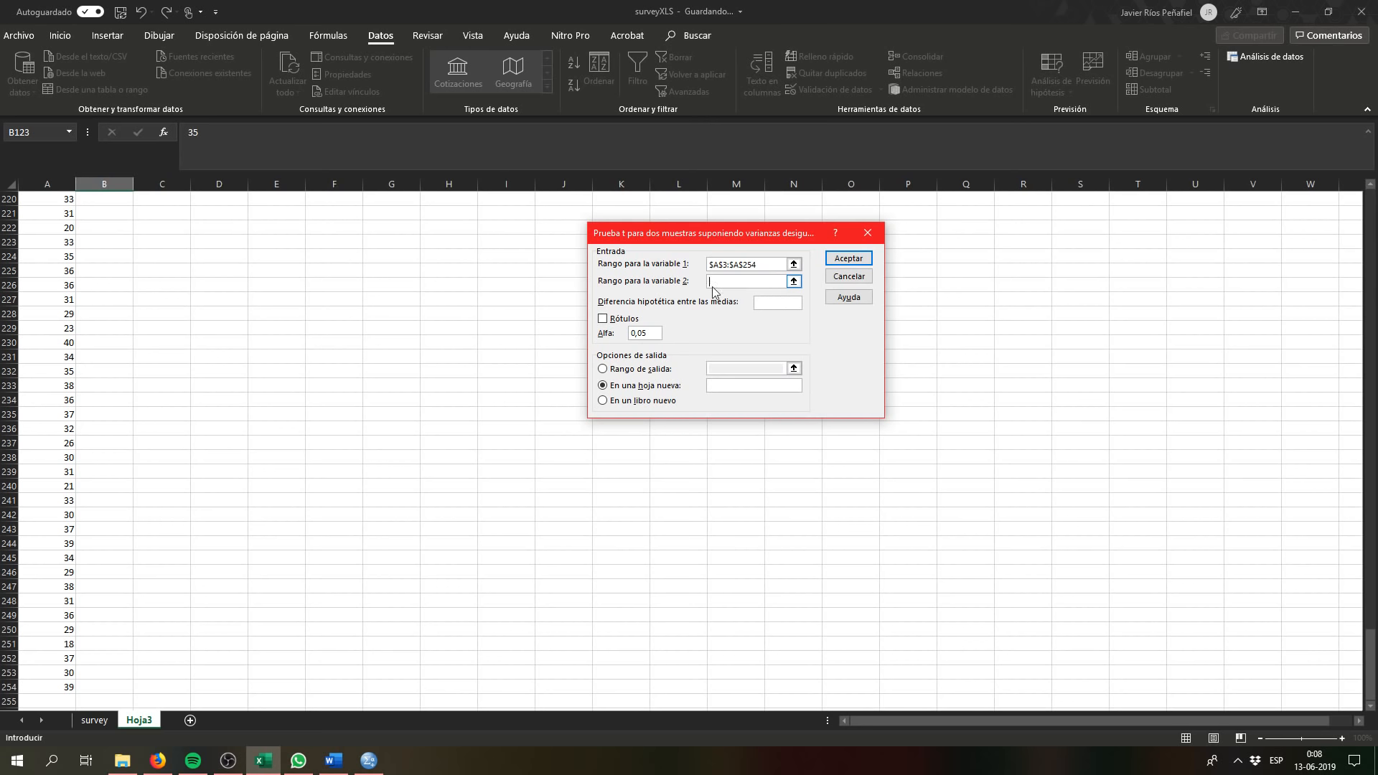
{"action": "left_click", "coordinate": [794, 281]}
{"action": "scroll", "coordinate": [237, 394], "scroll_direction": "up", "scroll_amount": 20}
{"action": "left_click_drag", "start_coordinate": [115, 616], "coordinate": [95, 228]}
{"action": "left_click", "coordinate": [876, 251]}
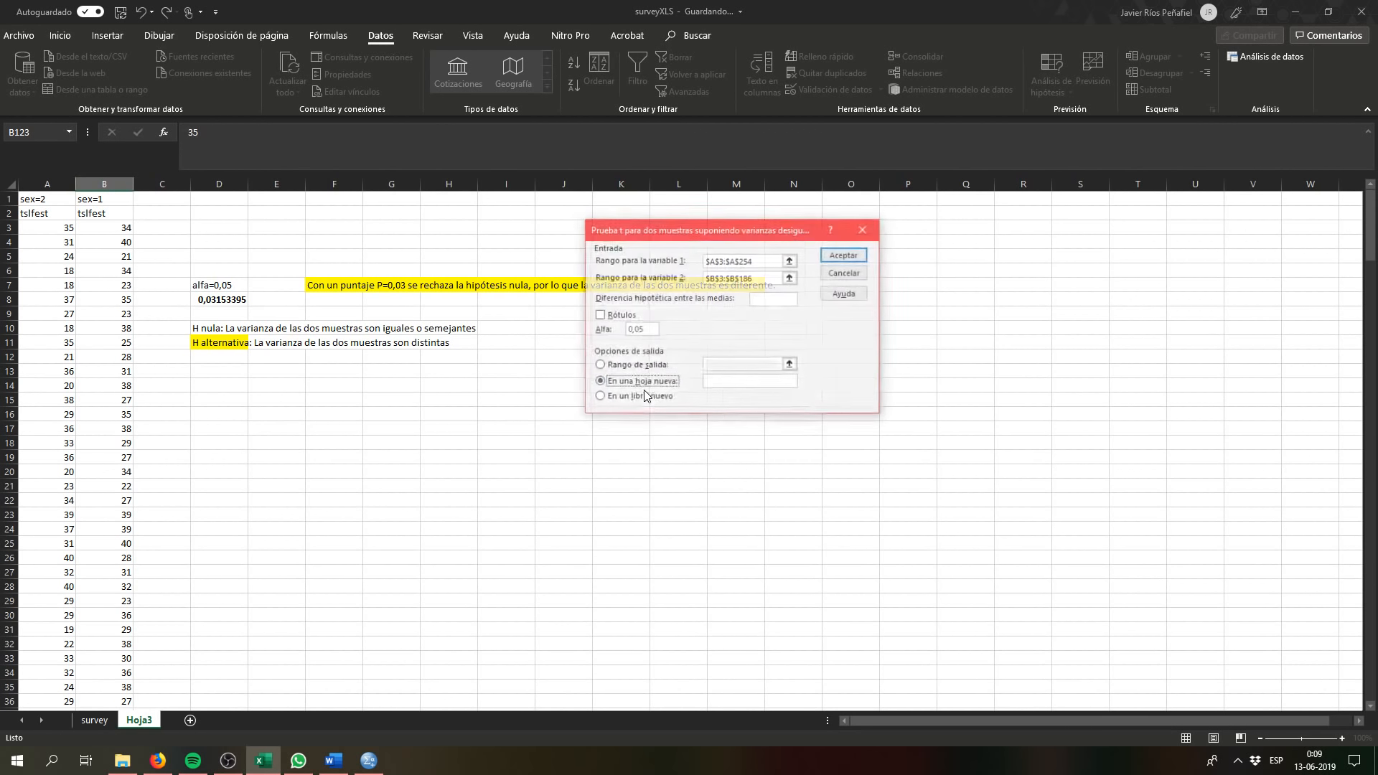
{"action": "left_click", "coordinate": [640, 383]}
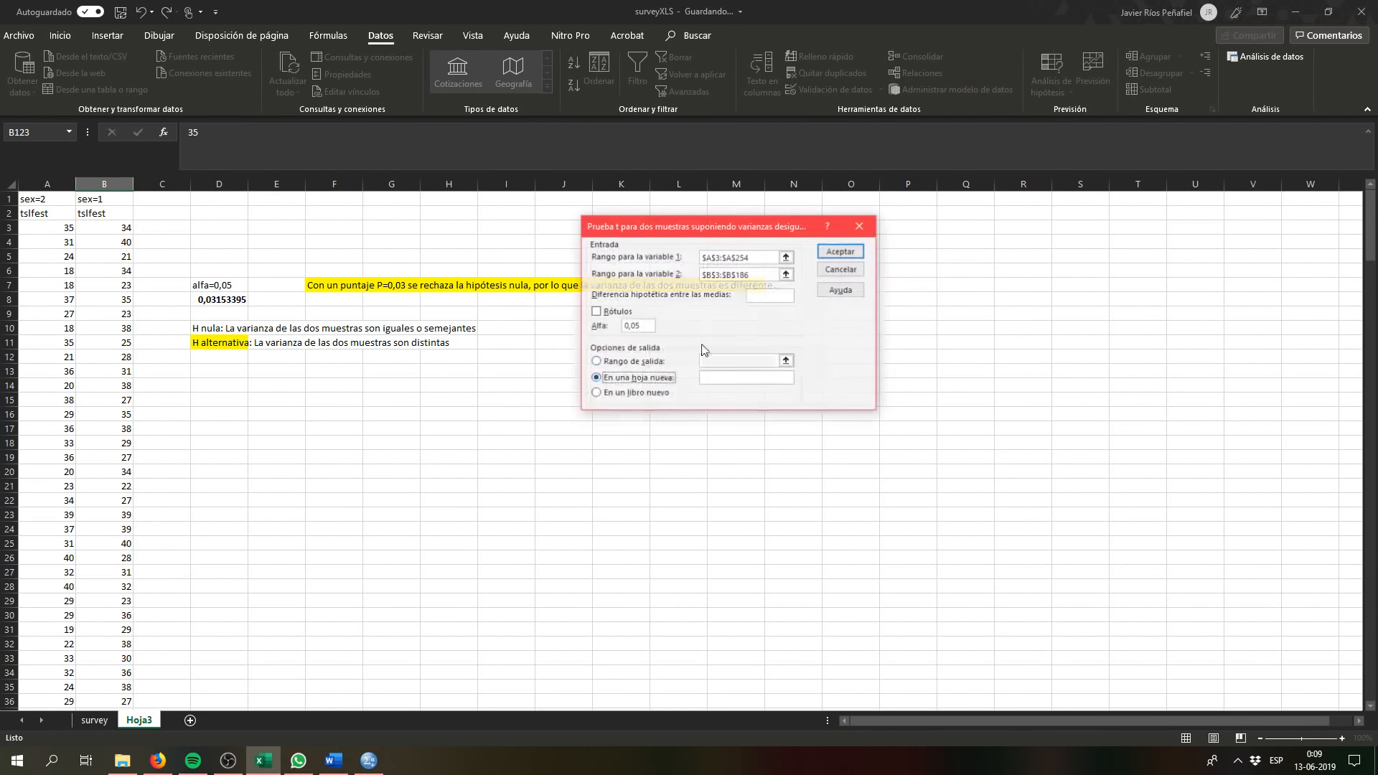
{"action": "left_click", "coordinate": [841, 251]}
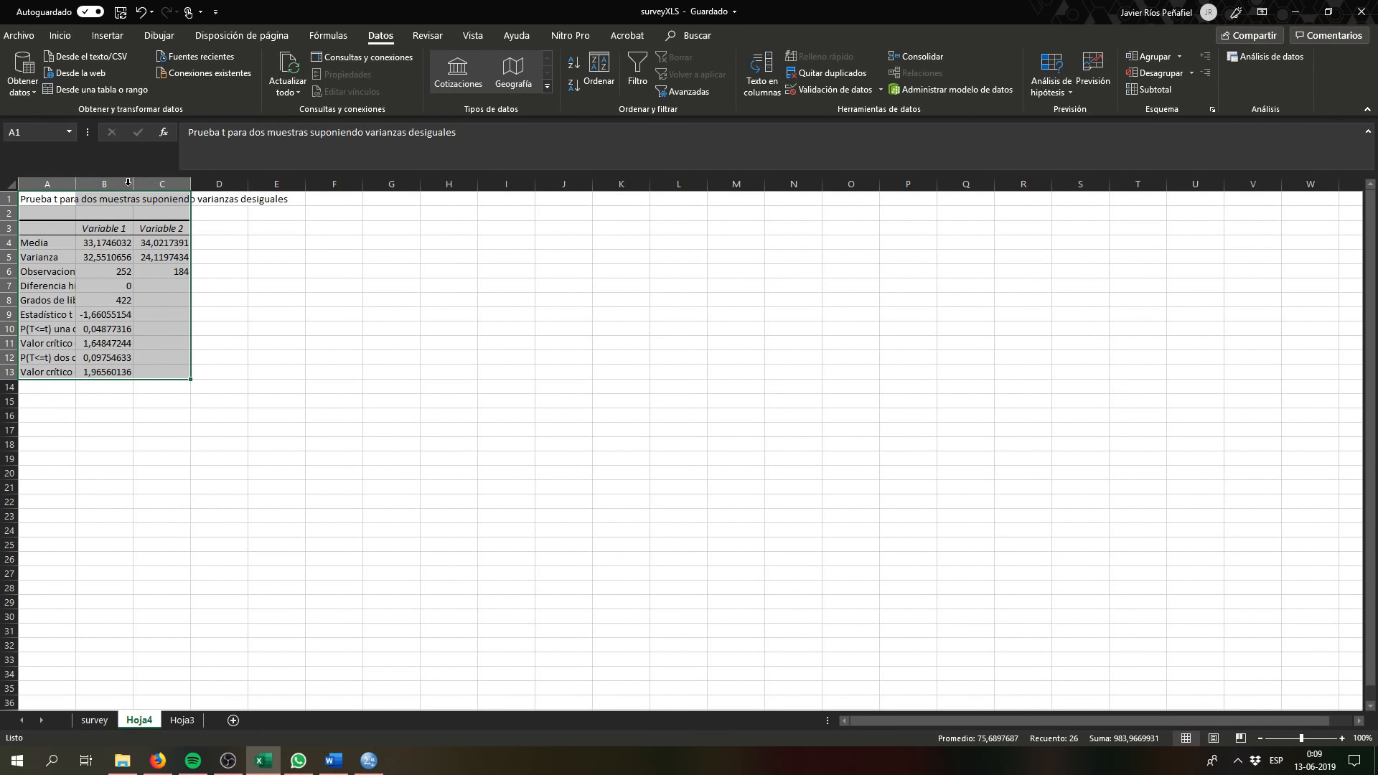
Step: Widen columns A and B of the t test results to fit their contents
{"action": "double_click", "coordinate": [76, 183]}
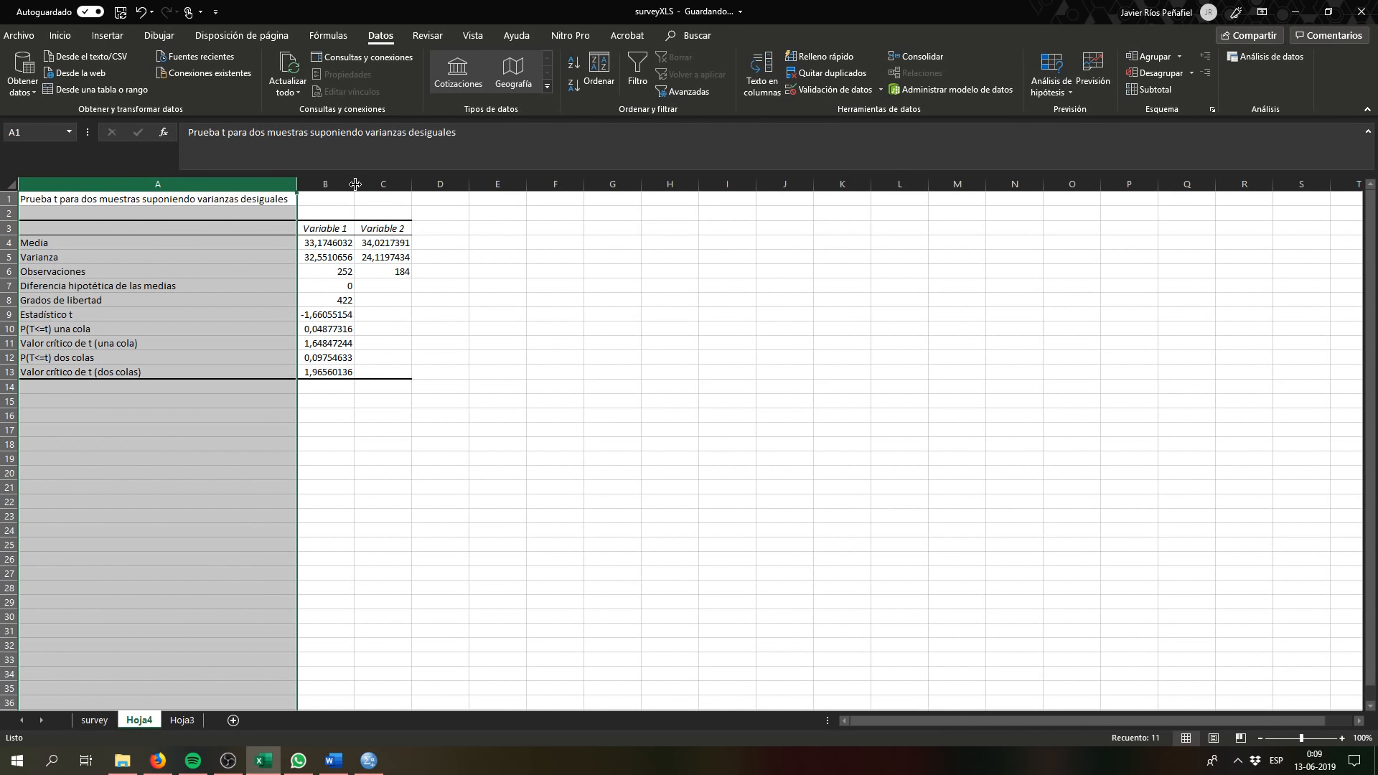
{"action": "left_click", "coordinate": [144, 285]}
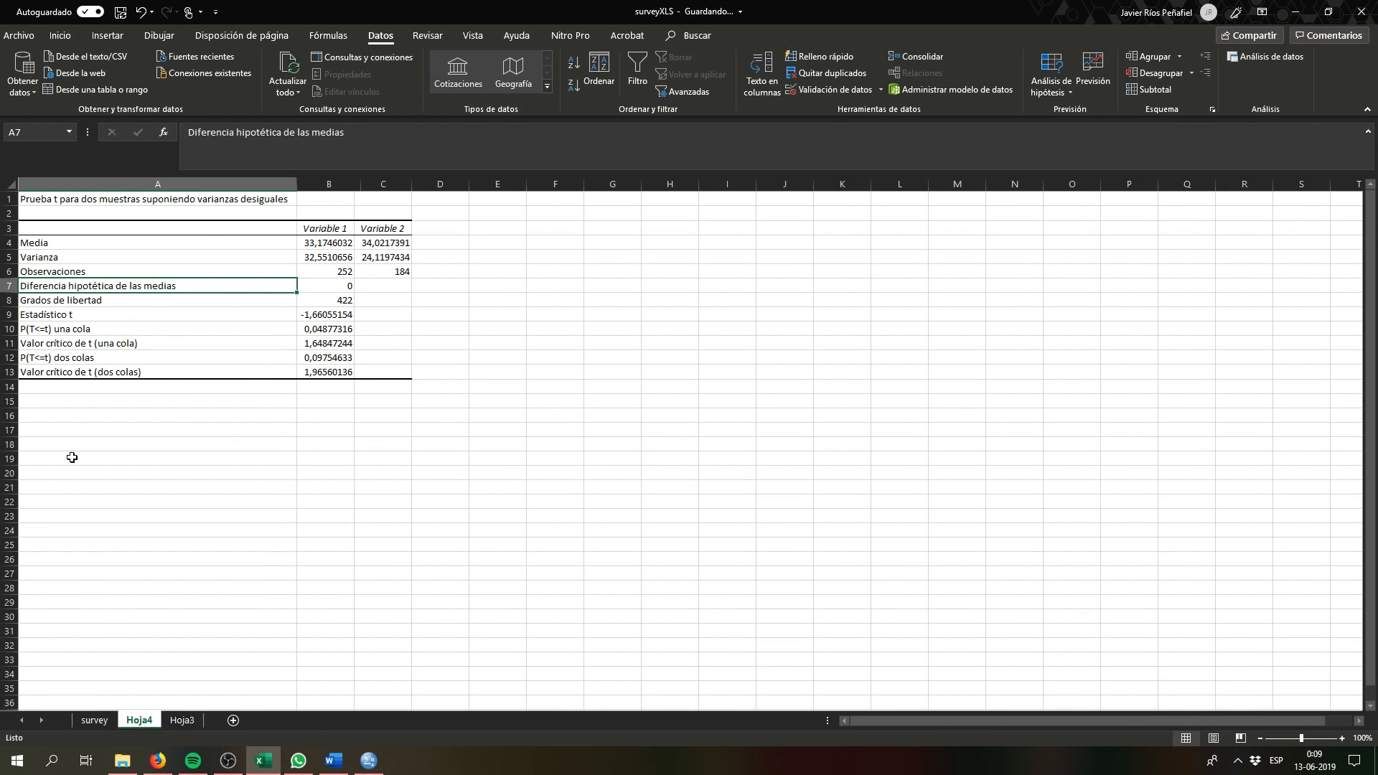
{"action": "left_click", "coordinate": [264, 544]}
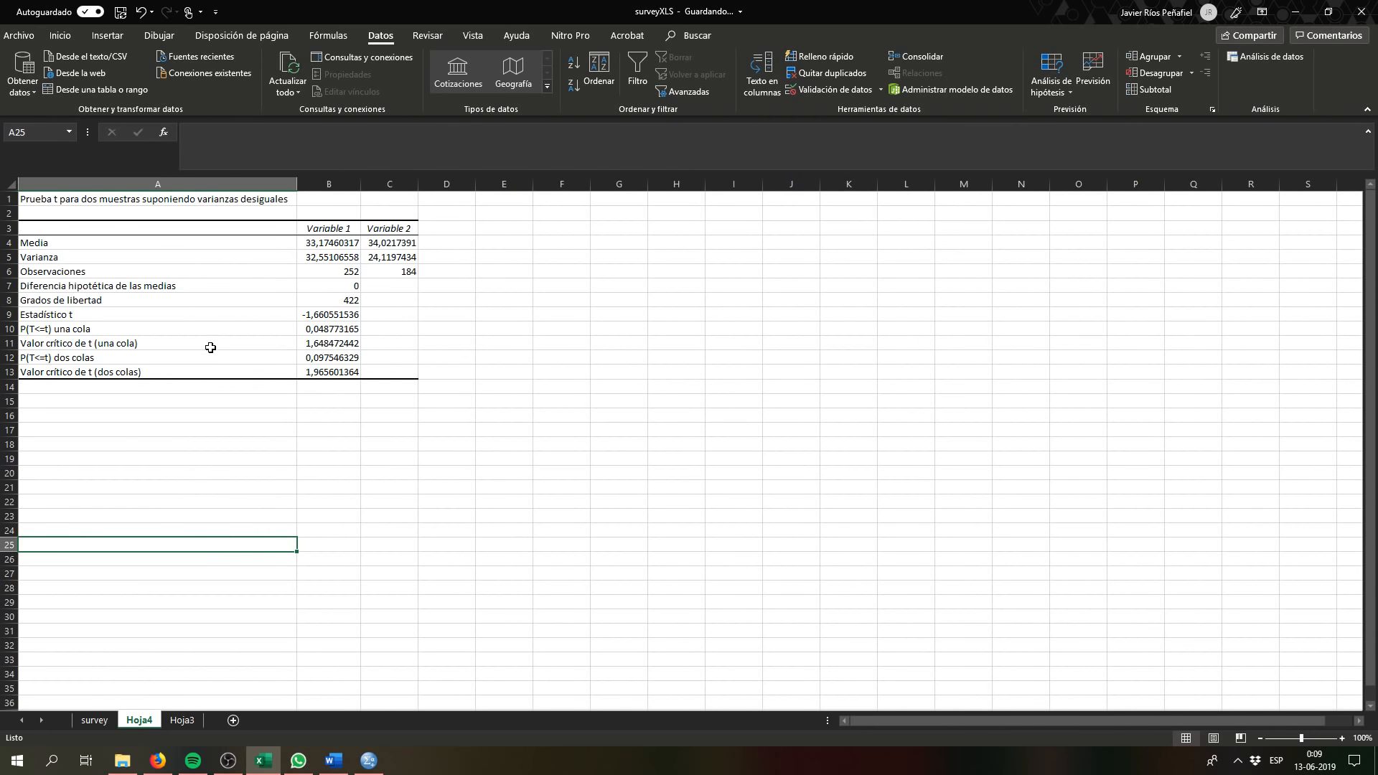
Step: Fill the "Estadístico t" cells A9:B9 and the "P(T<=t) dos colas" cells A12:B12 with yellow
{"action": "left_click", "coordinate": [6, 314]}
{"action": "left_click", "coordinate": [176, 314]}
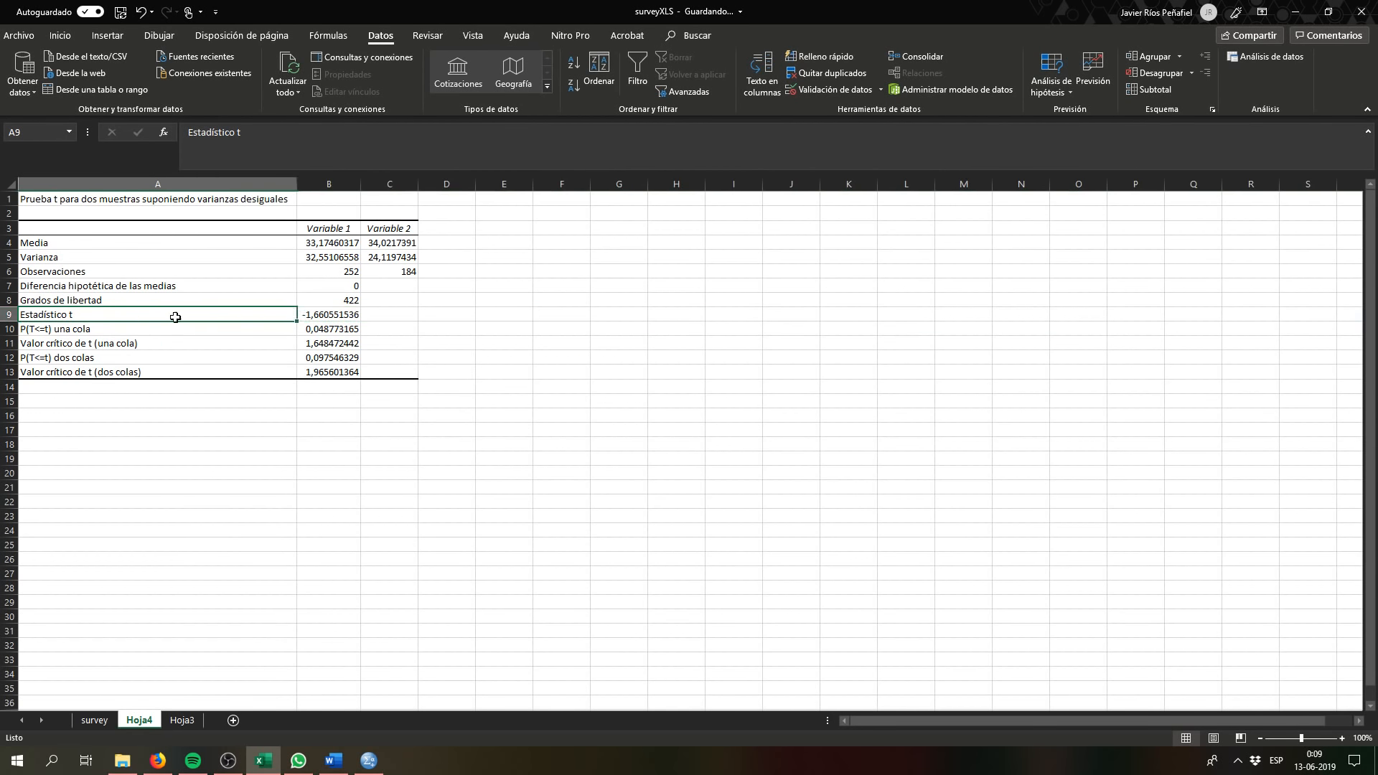
{"action": "left_click", "coordinate": [344, 312], "text": "shift"}
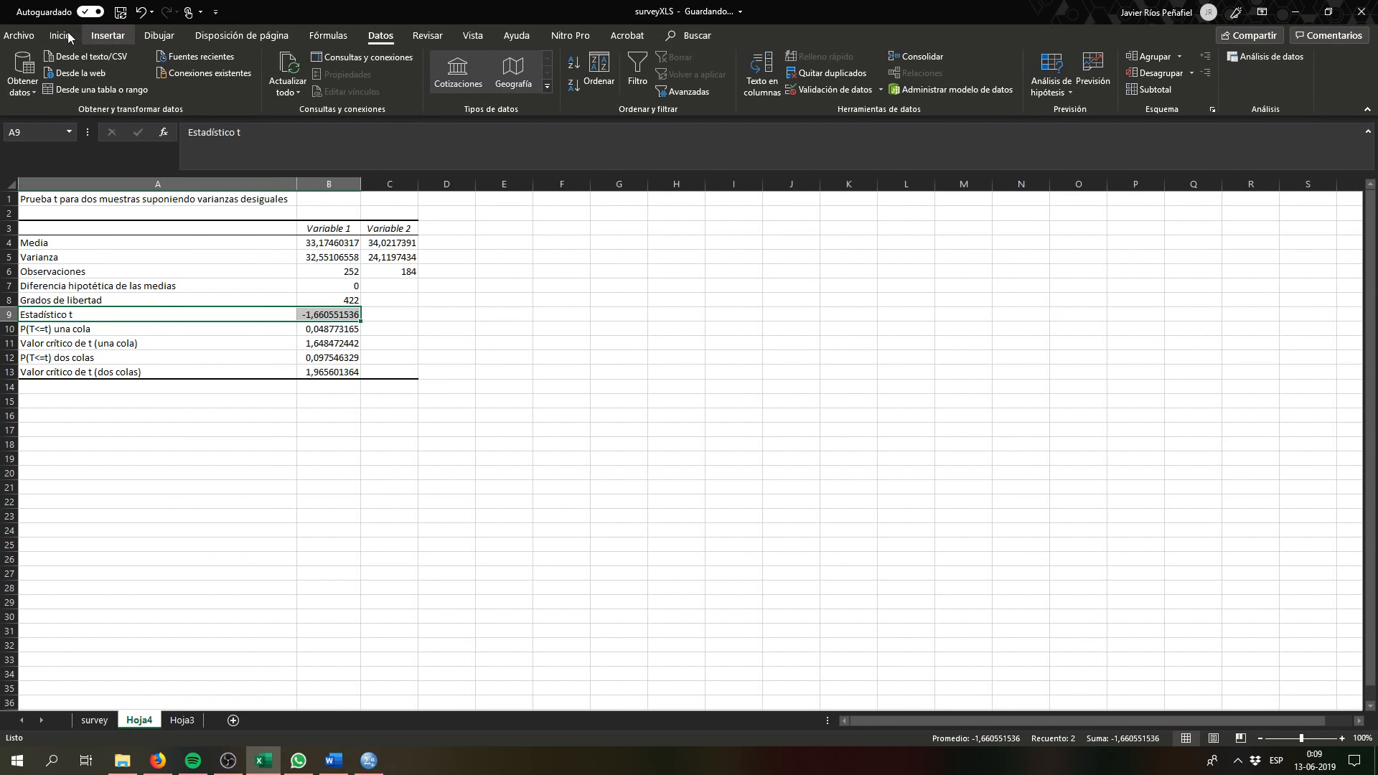
{"action": "left_click", "coordinate": [61, 35]}
{"action": "left_click", "coordinate": [227, 86]}
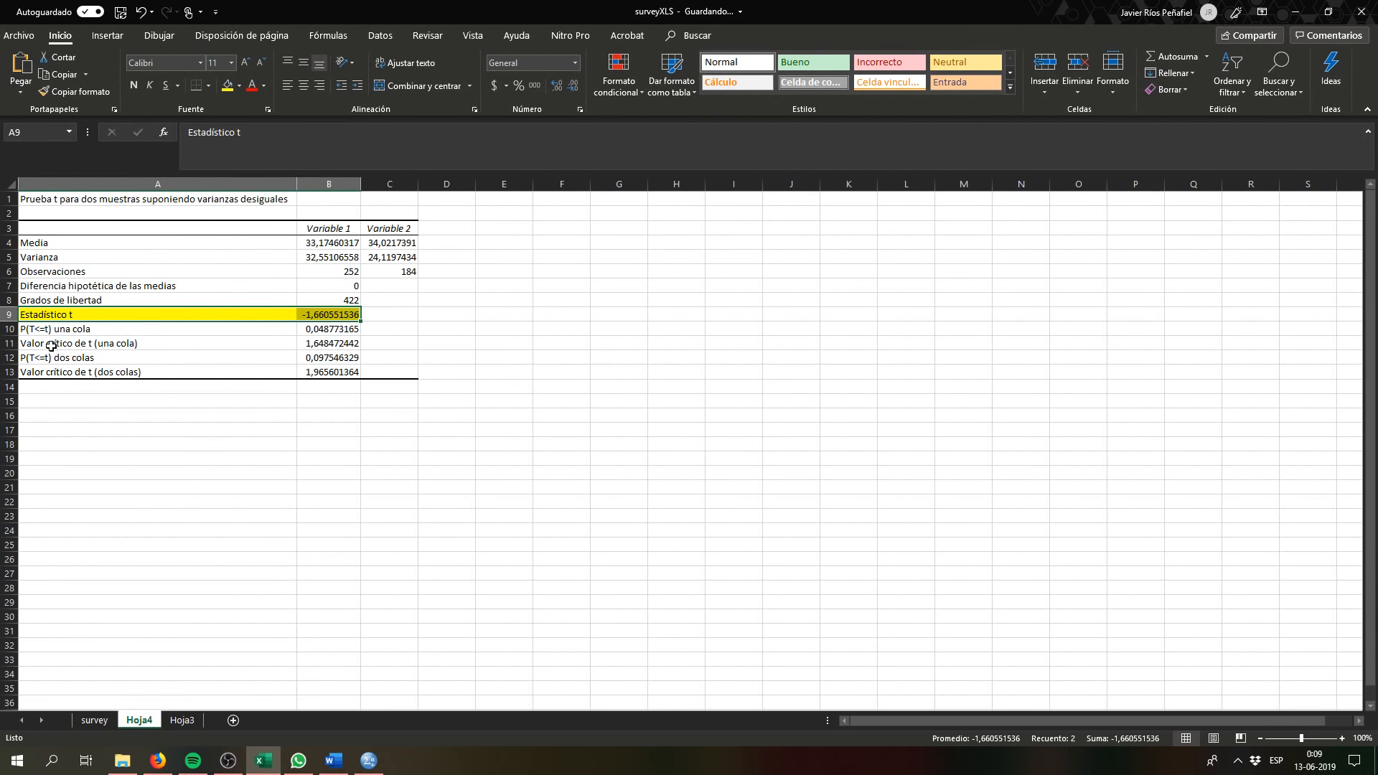
{"action": "left_click", "coordinate": [9, 358]}
{"action": "left_click_drag", "start_coordinate": [267, 355], "coordinate": [327, 359]}
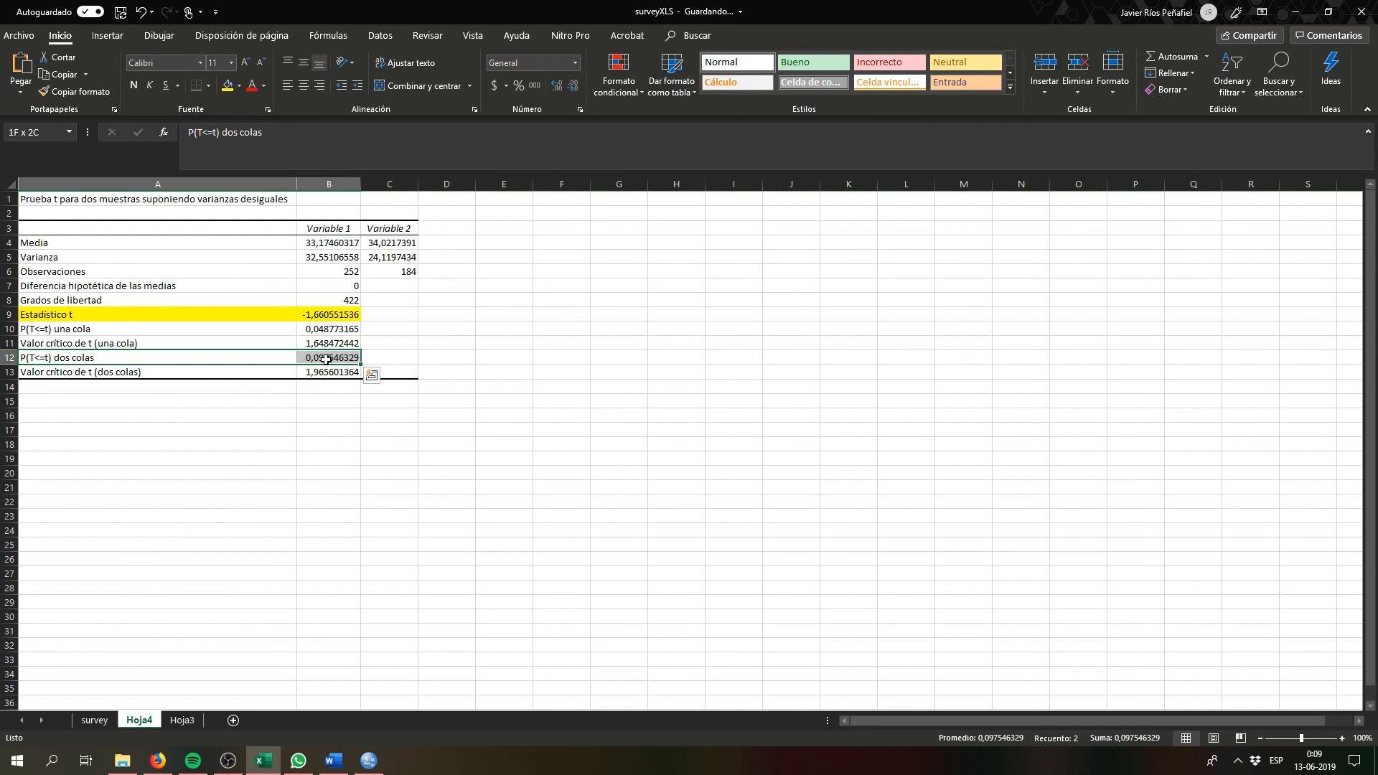
{"action": "left_click", "coordinate": [227, 86]}
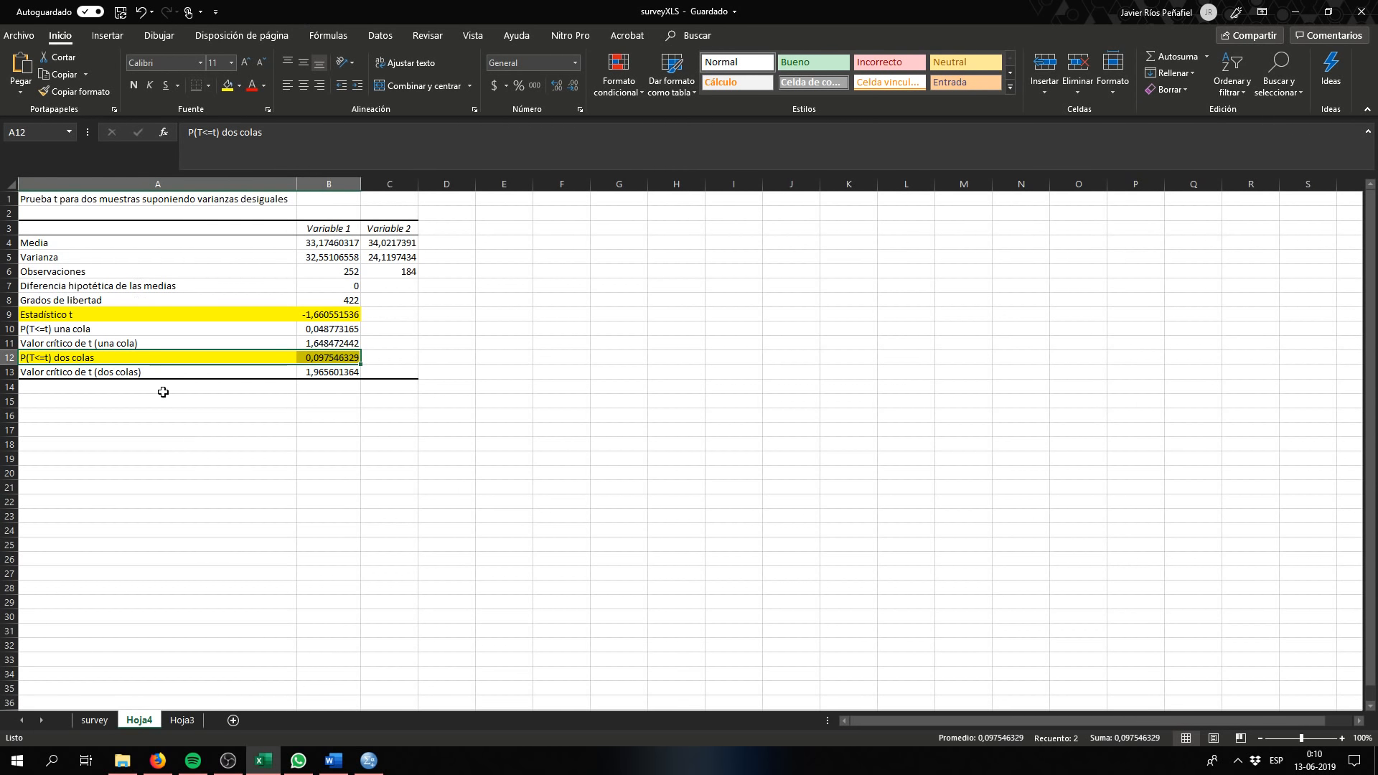
Step: Write the null hypothesis in A16: "h nula= Las medias no tienen diferencias"
{"action": "left_click", "coordinate": [172, 417]}
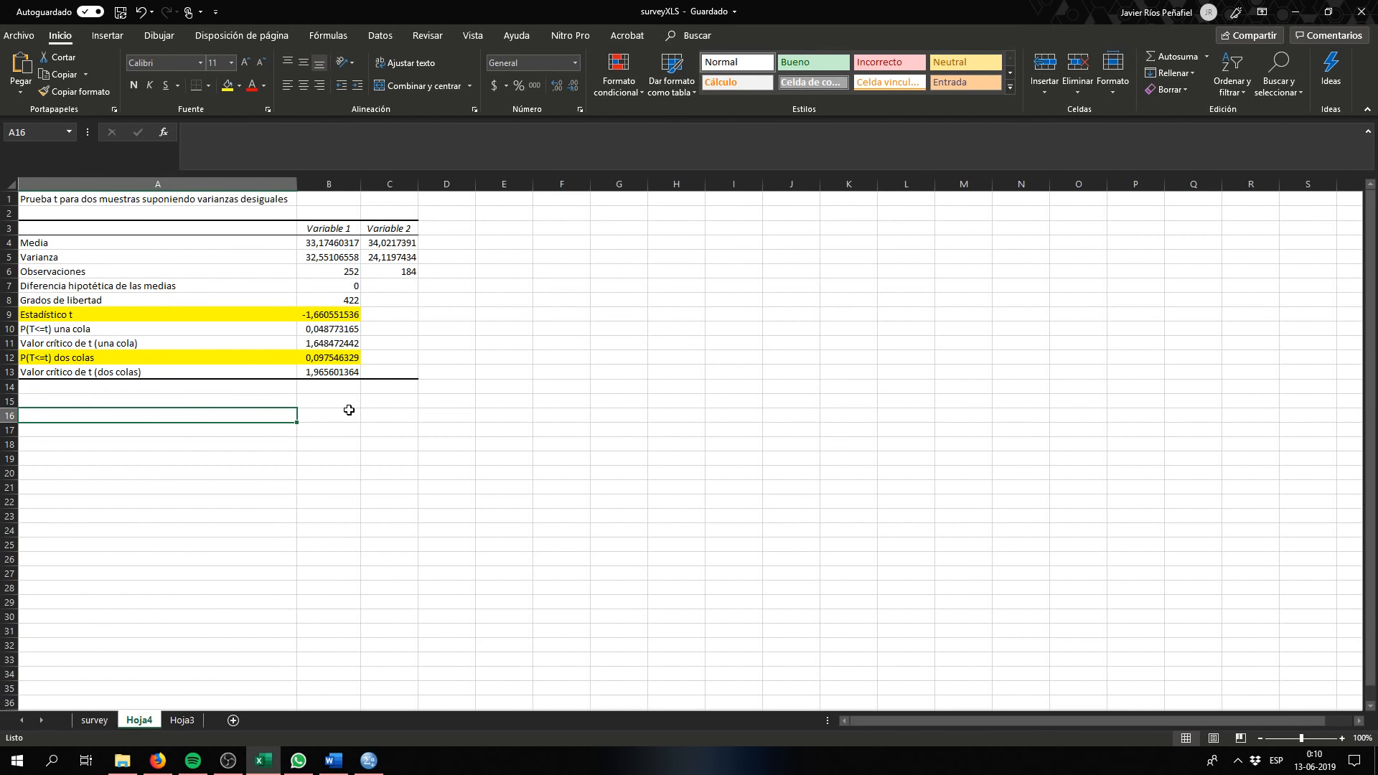
{"action": "type", "text": "h nula"}
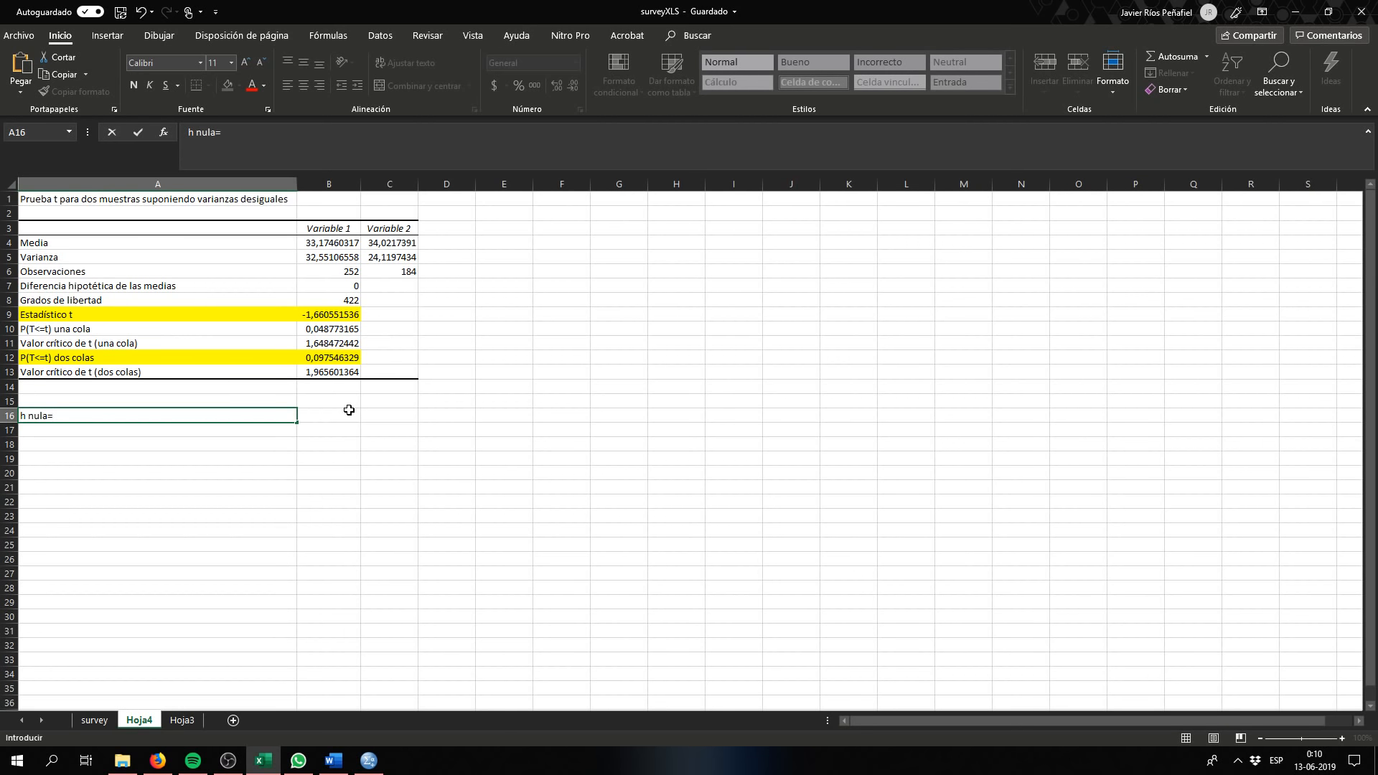
{"action": "type", "text": "= Las medias no tienen difer "}
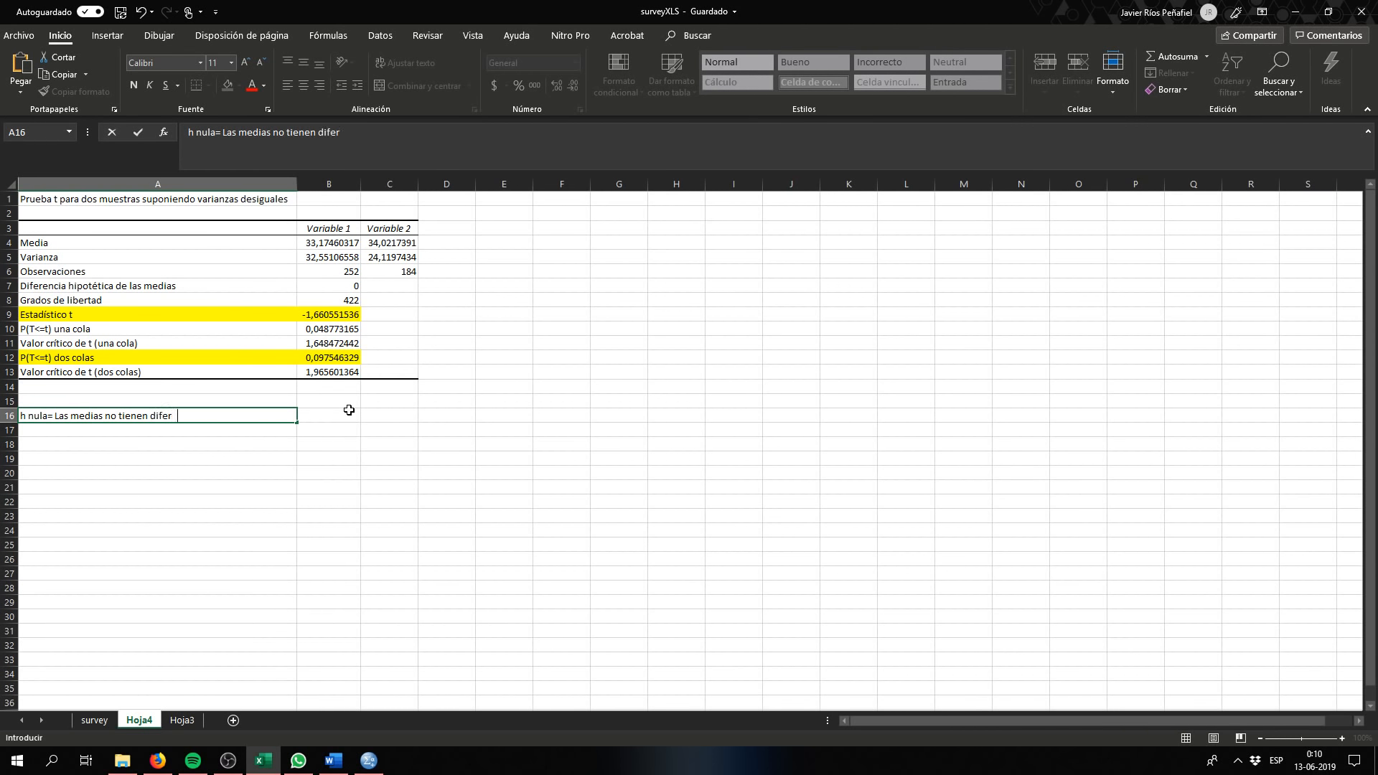
{"action": "type", "text": "ncias"}
{"action": "key", "text": "Return"}
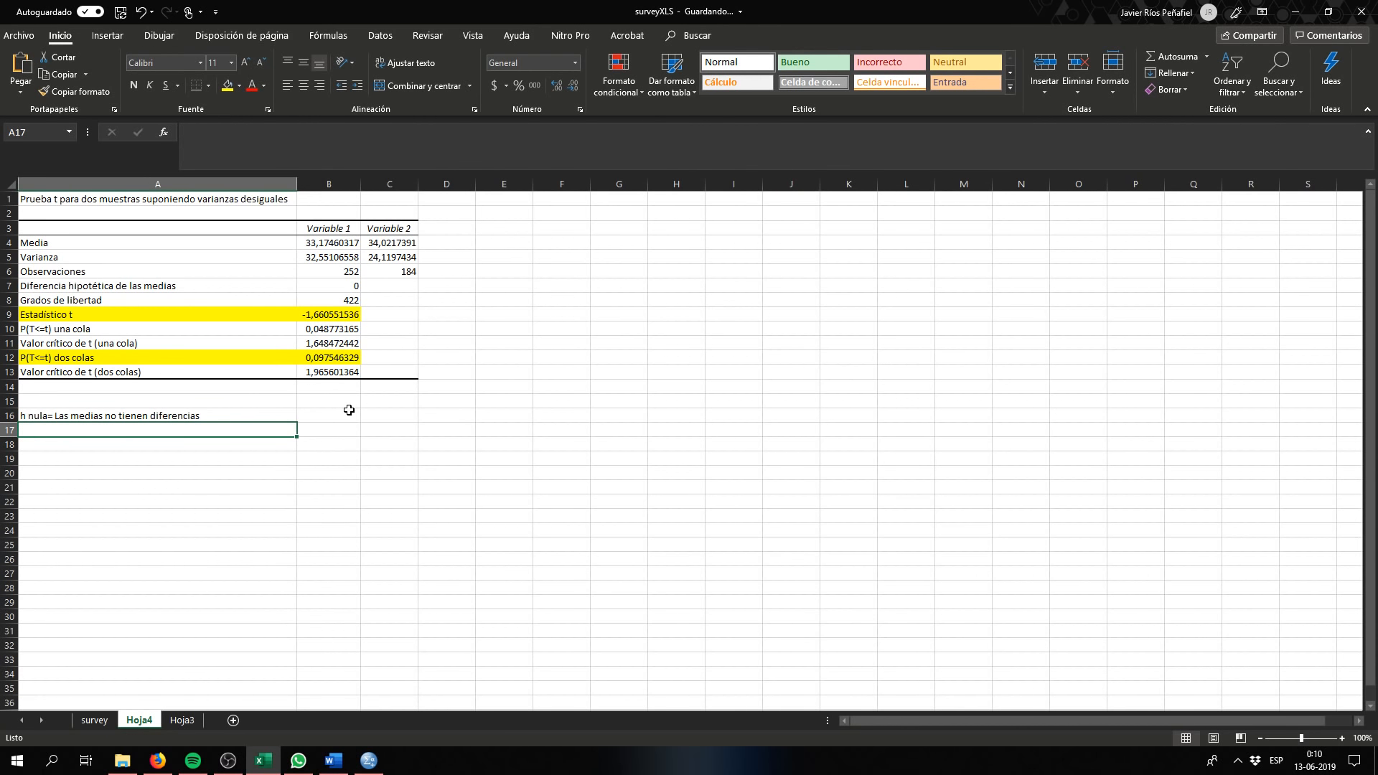
Step: Write "h alternativa:" in A17 and replace the equals sign after "h nula" in A16 with a colon
{"action": "type", "text": "h"}
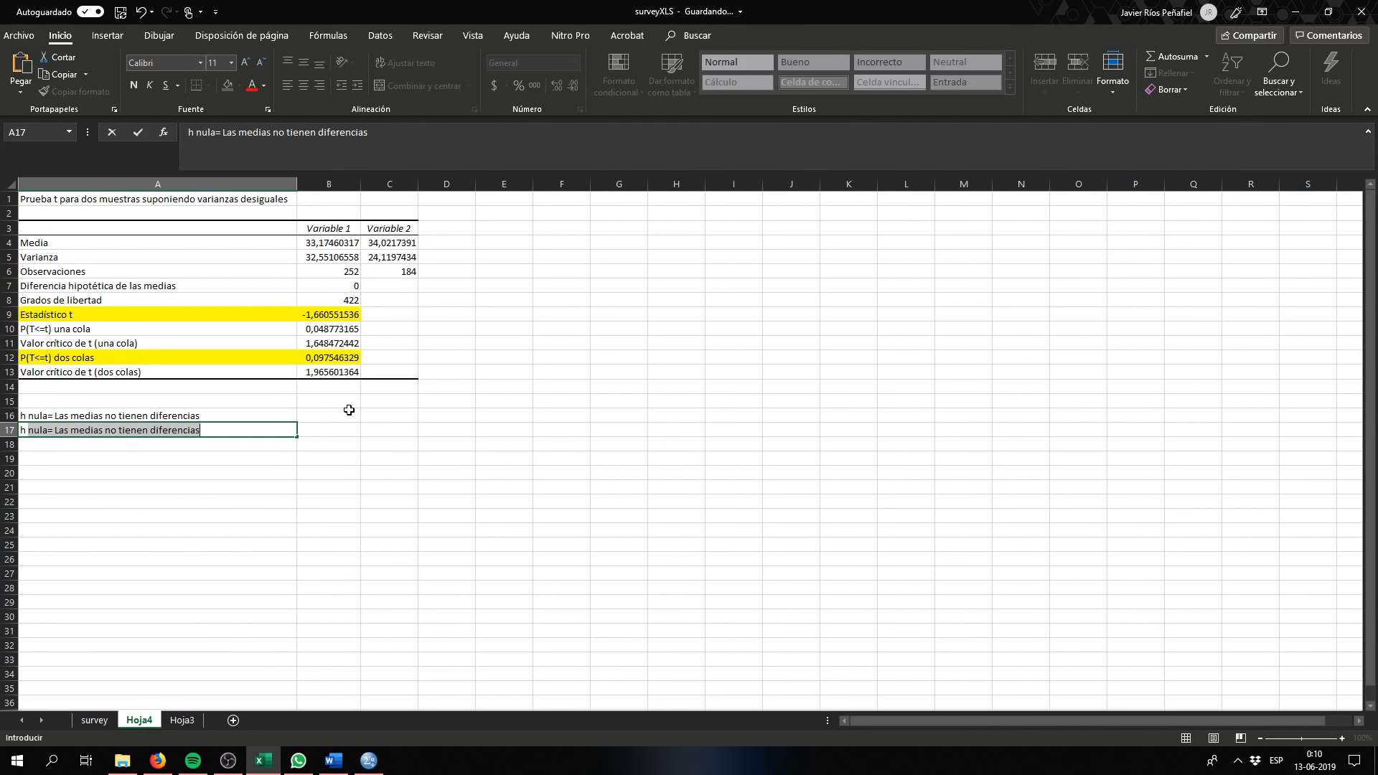
{"action": "type", "text": " alternativ"}
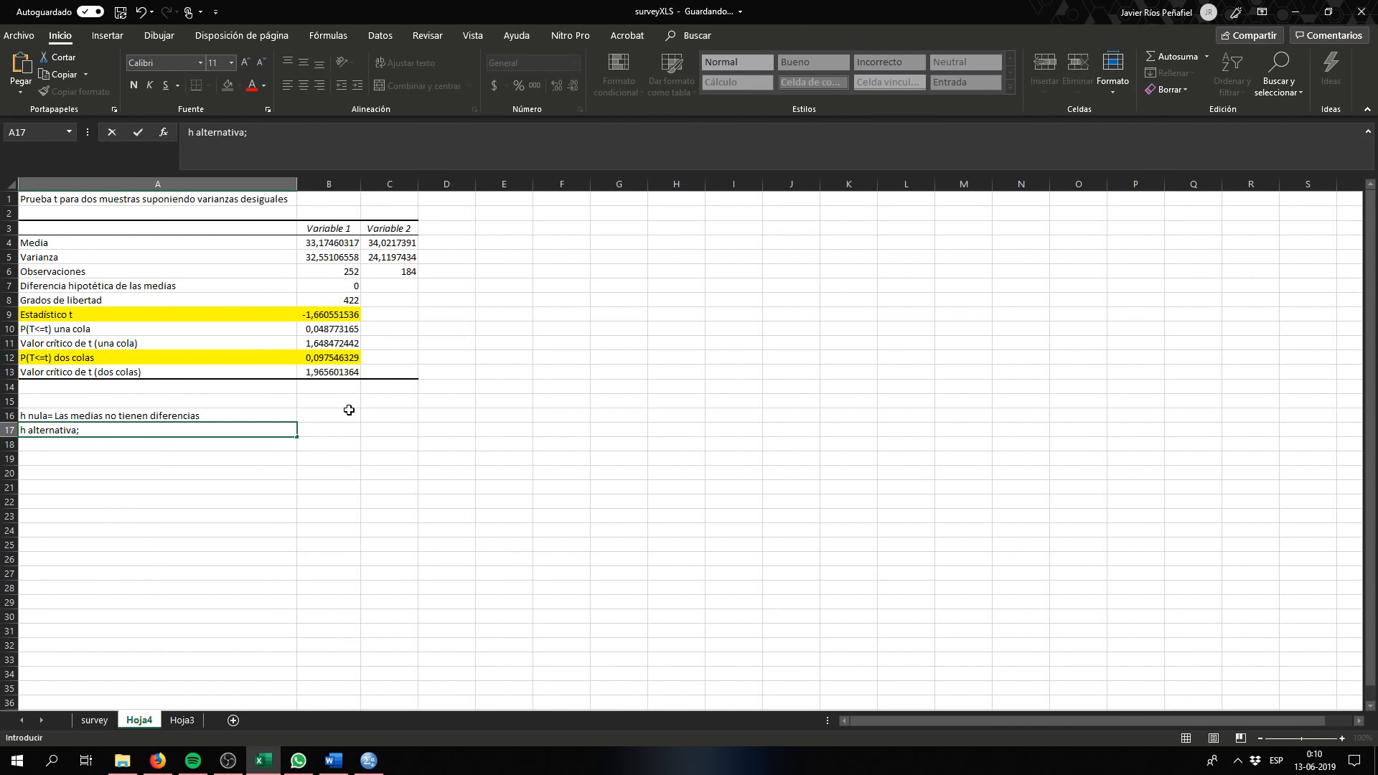
{"action": "type", "text": "a:"}
{"action": "double_click", "coordinate": [56, 415]}
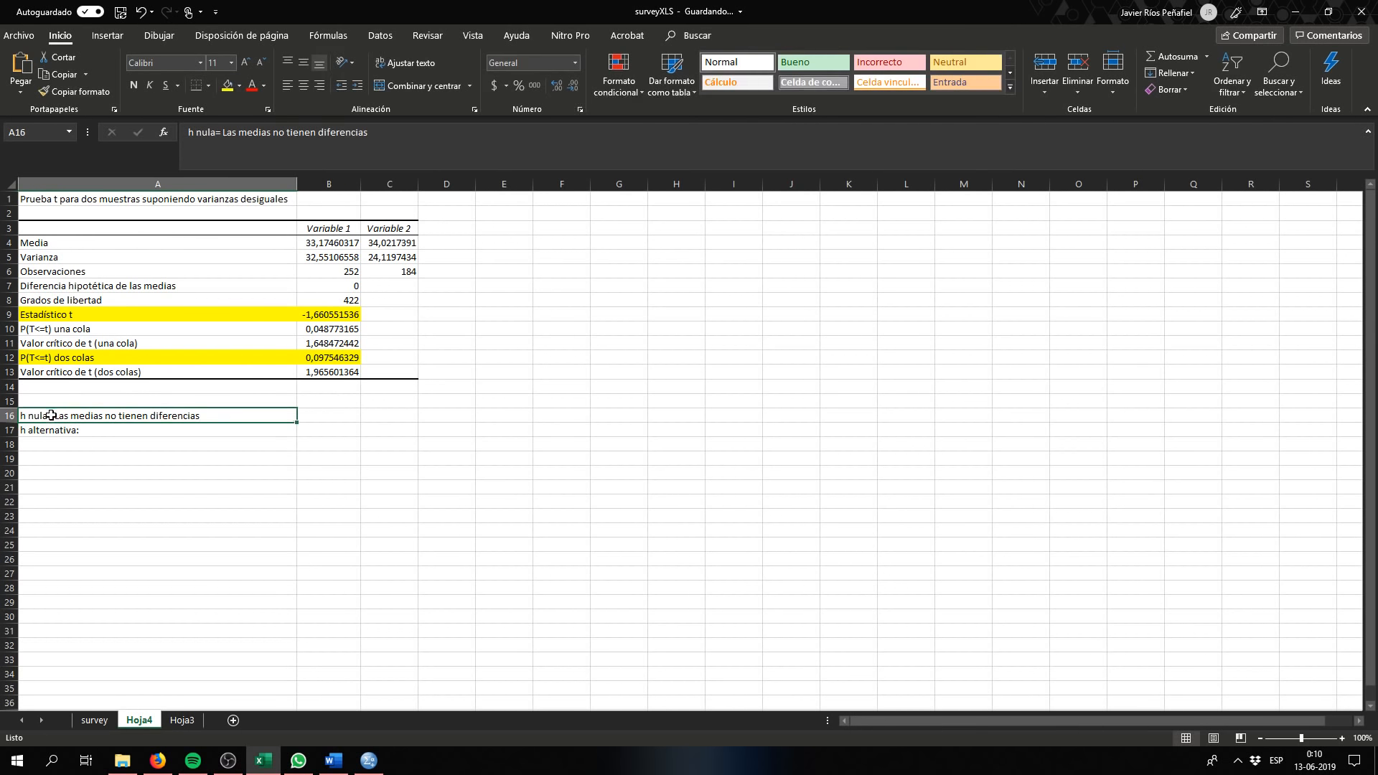
{"action": "key", "text": "BackSpace"}
{"action": "type", "text": ":"}
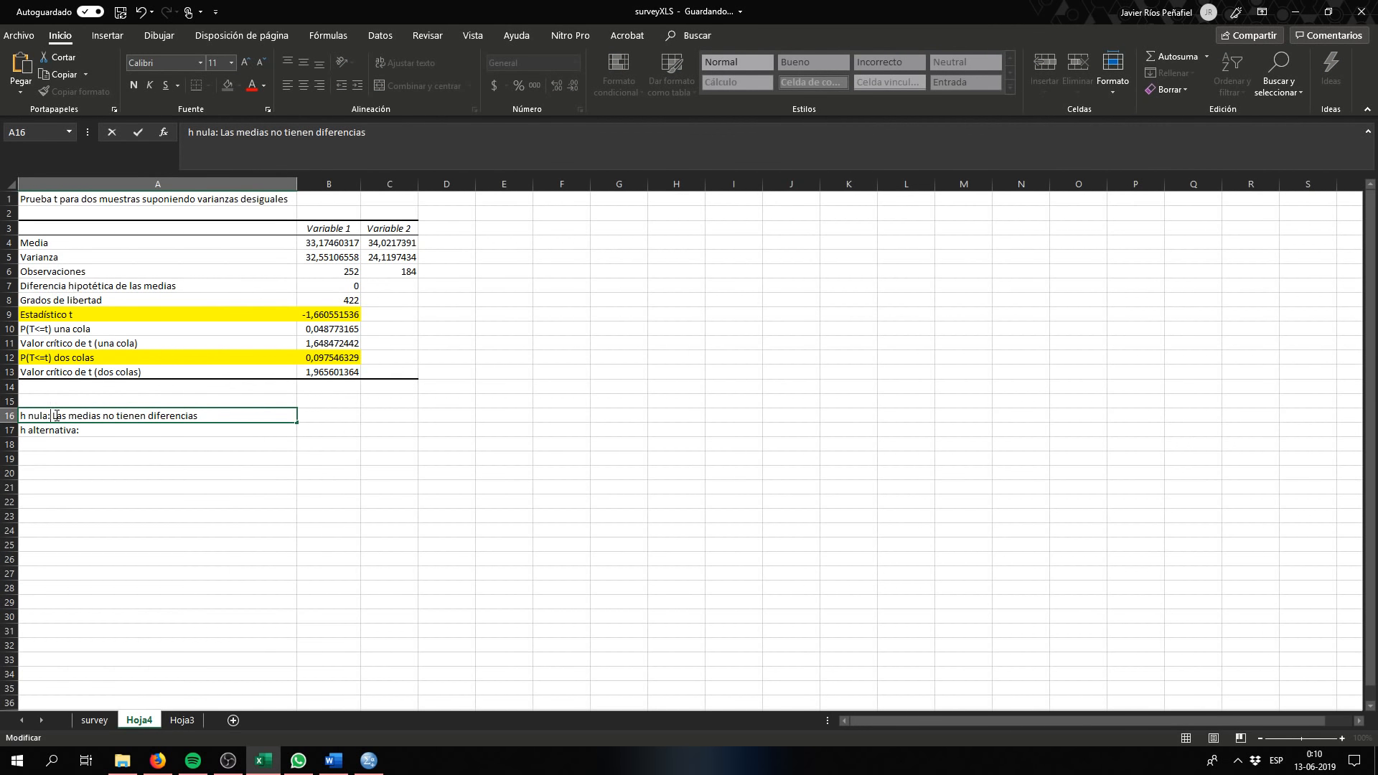
Step: Complete A17 as "h alternativa: Las medias son distintas" and write "alfa=0,05" in A19
{"action": "left_click", "coordinate": [107, 432]}
{"action": "double_click", "coordinate": [107, 432]}
{"action": "type", "text": "L"}
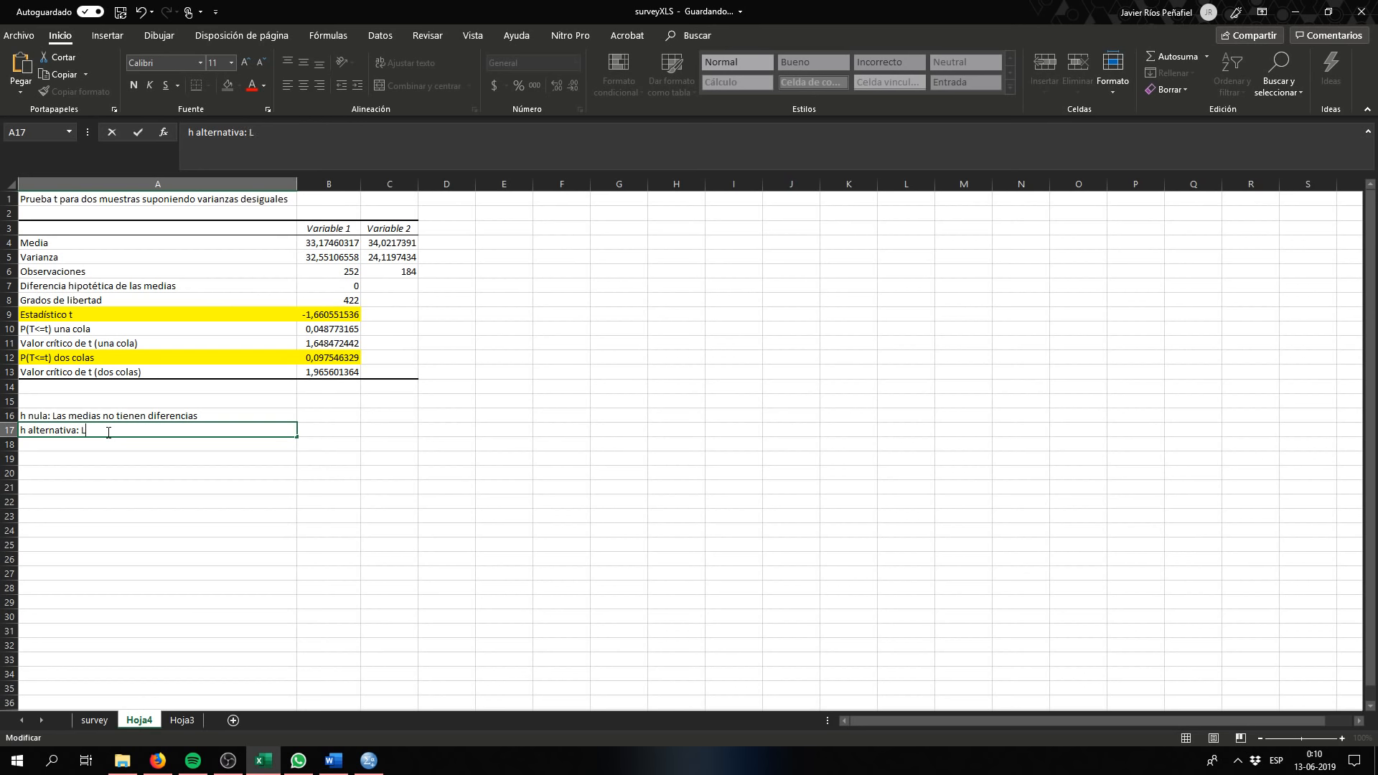
{"action": "type", "text": "as medias son distintas"}
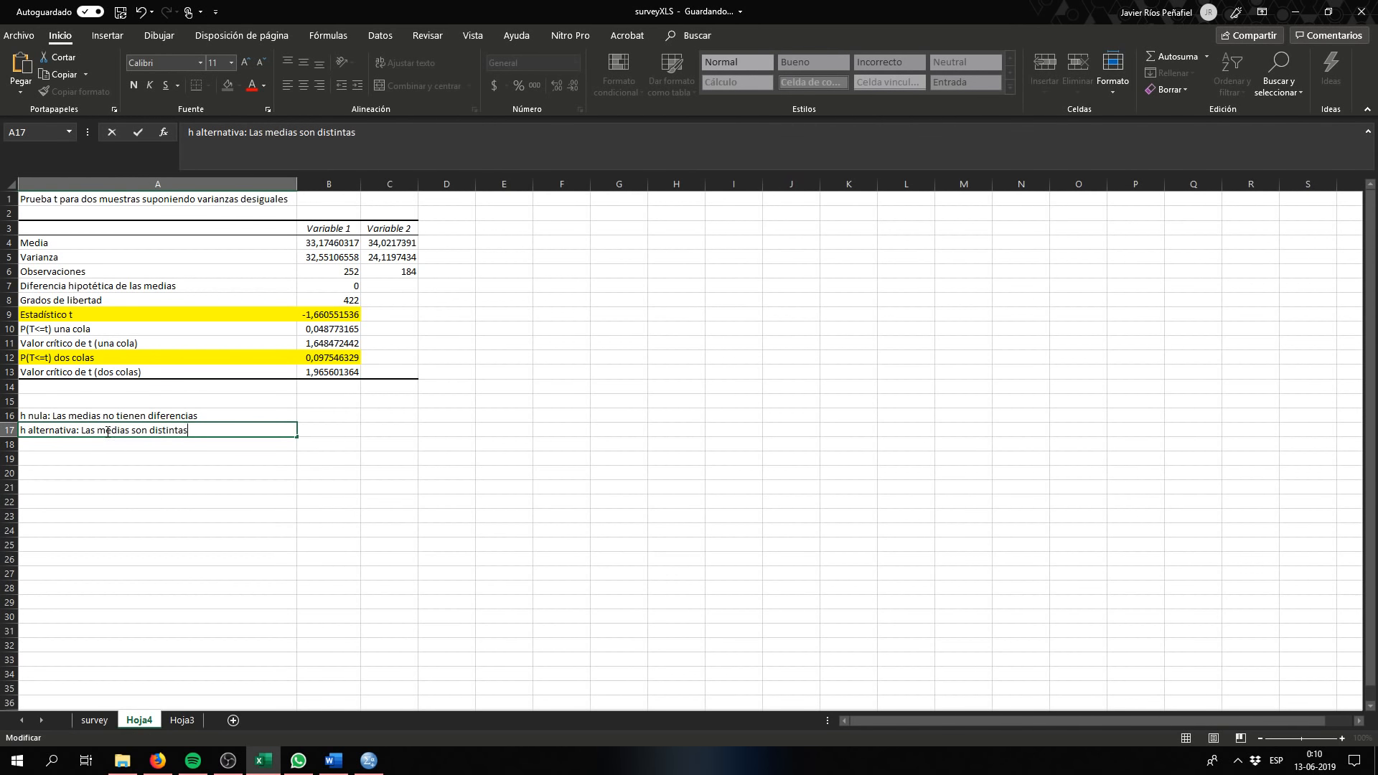
{"action": "left_click", "coordinate": [173, 449]}
{"action": "left_click", "coordinate": [149, 459]}
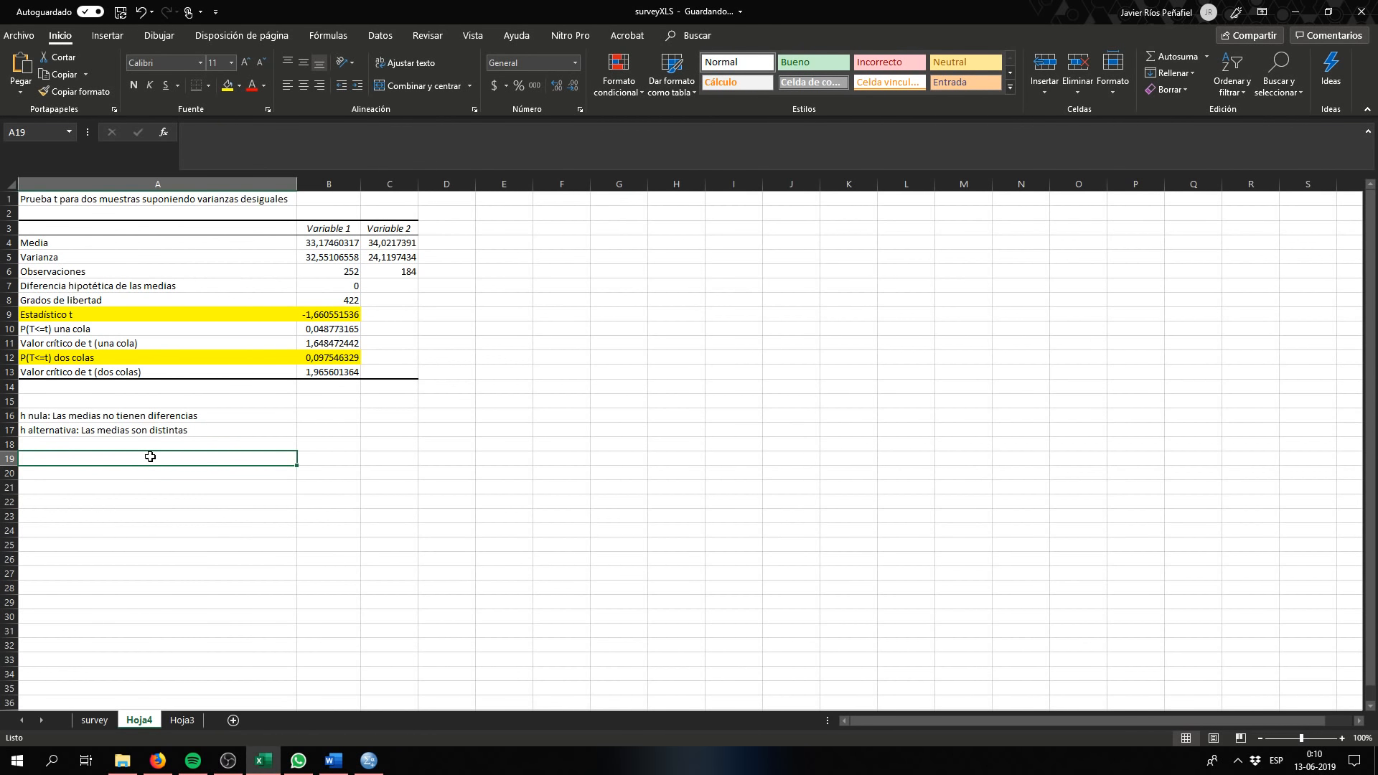
{"action": "type", "text": "alfa=0,05"}
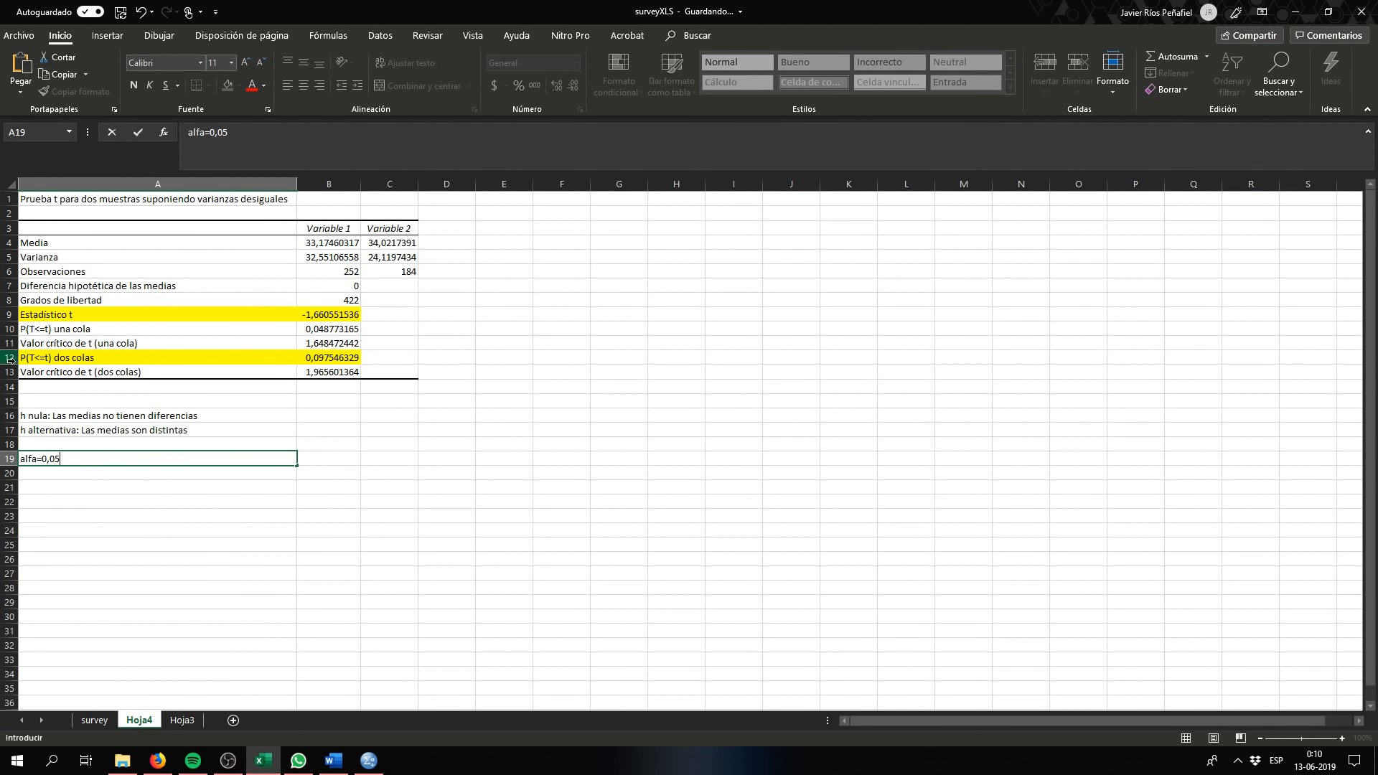
Step: Compare the two-tailed P value with alfa using the Word document's decision rule, and fill the null hypothesis cell A16 with yellow
{"action": "left_click_drag", "start_coordinate": [27, 359], "coordinate": [330, 357]}
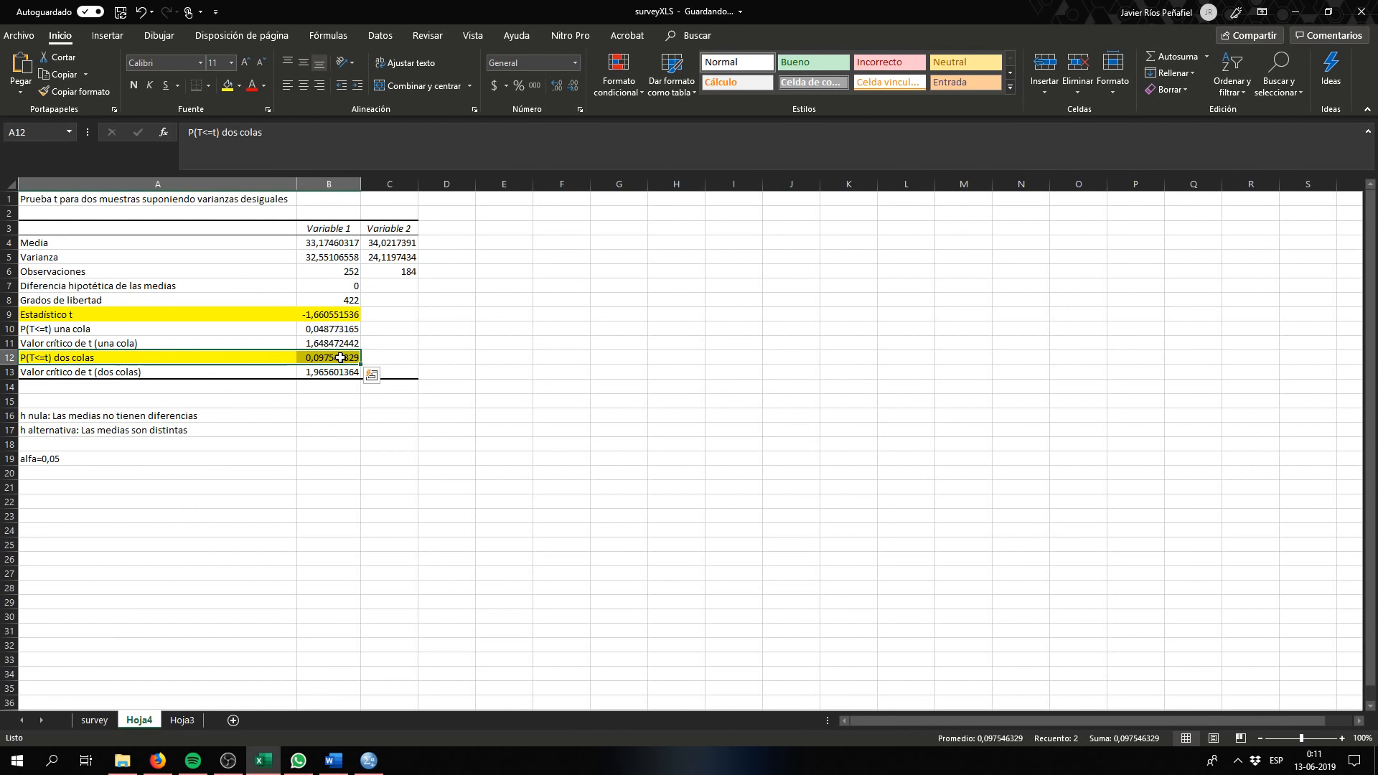
{"action": "left_click", "coordinate": [68, 463]}
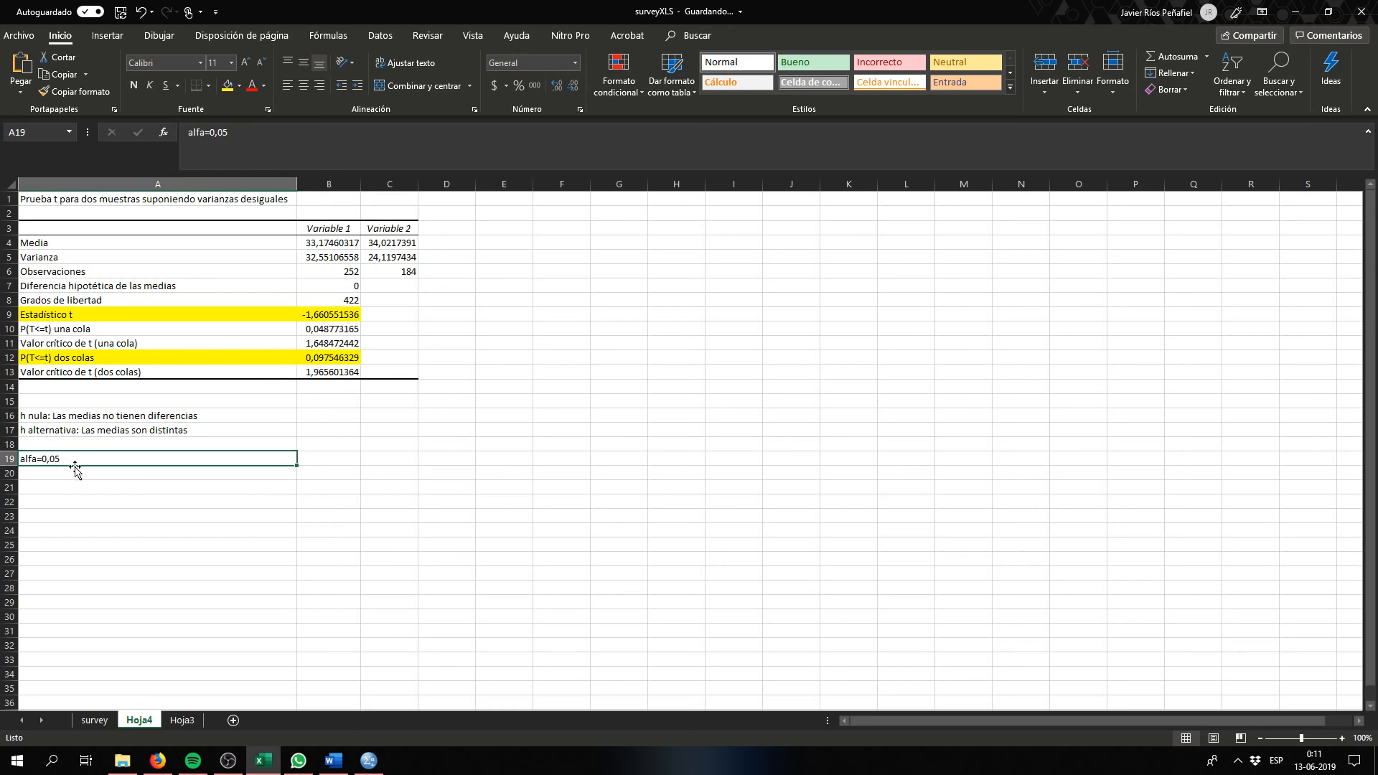
{"action": "left_click", "coordinate": [334, 761]}
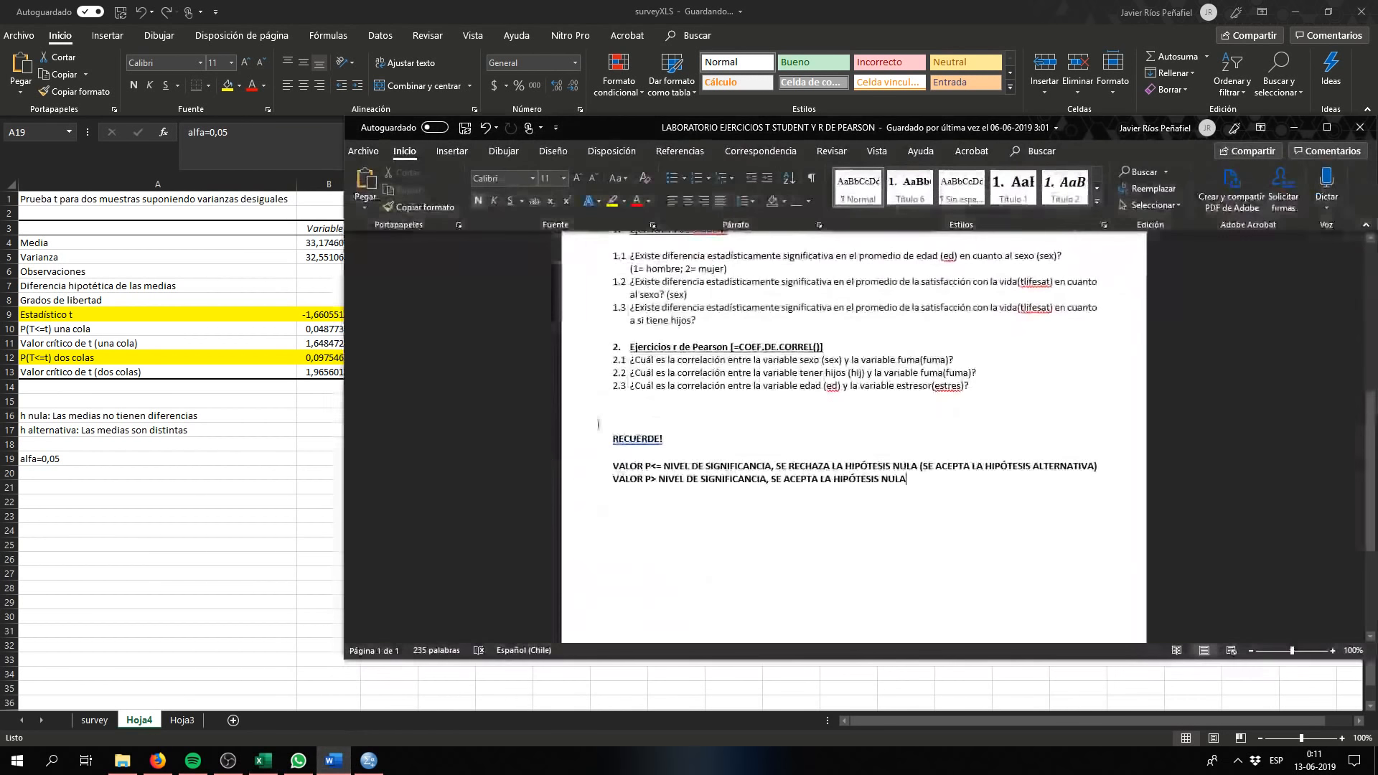
{"action": "left_click_drag", "start_coordinate": [614, 480], "coordinate": [905, 486]}
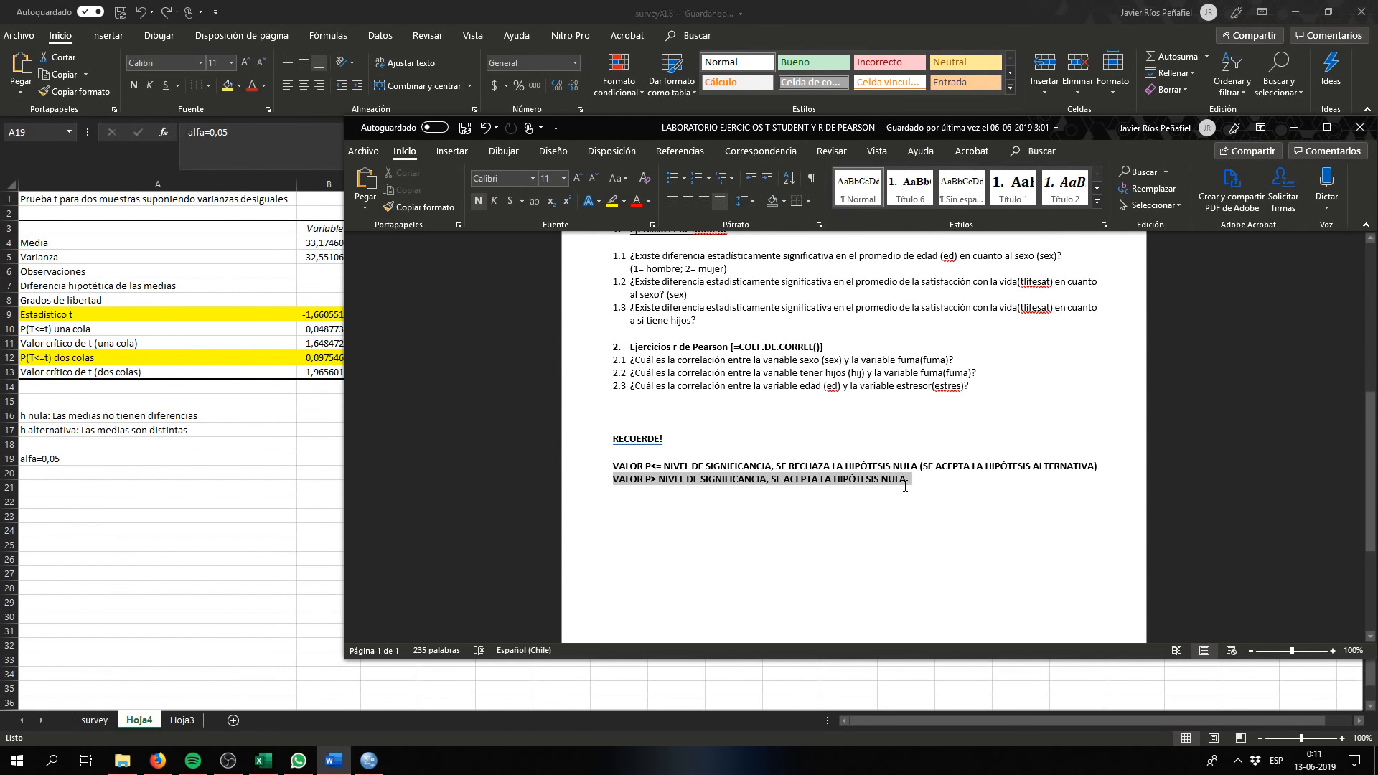
{"action": "left_click", "coordinate": [191, 415]}
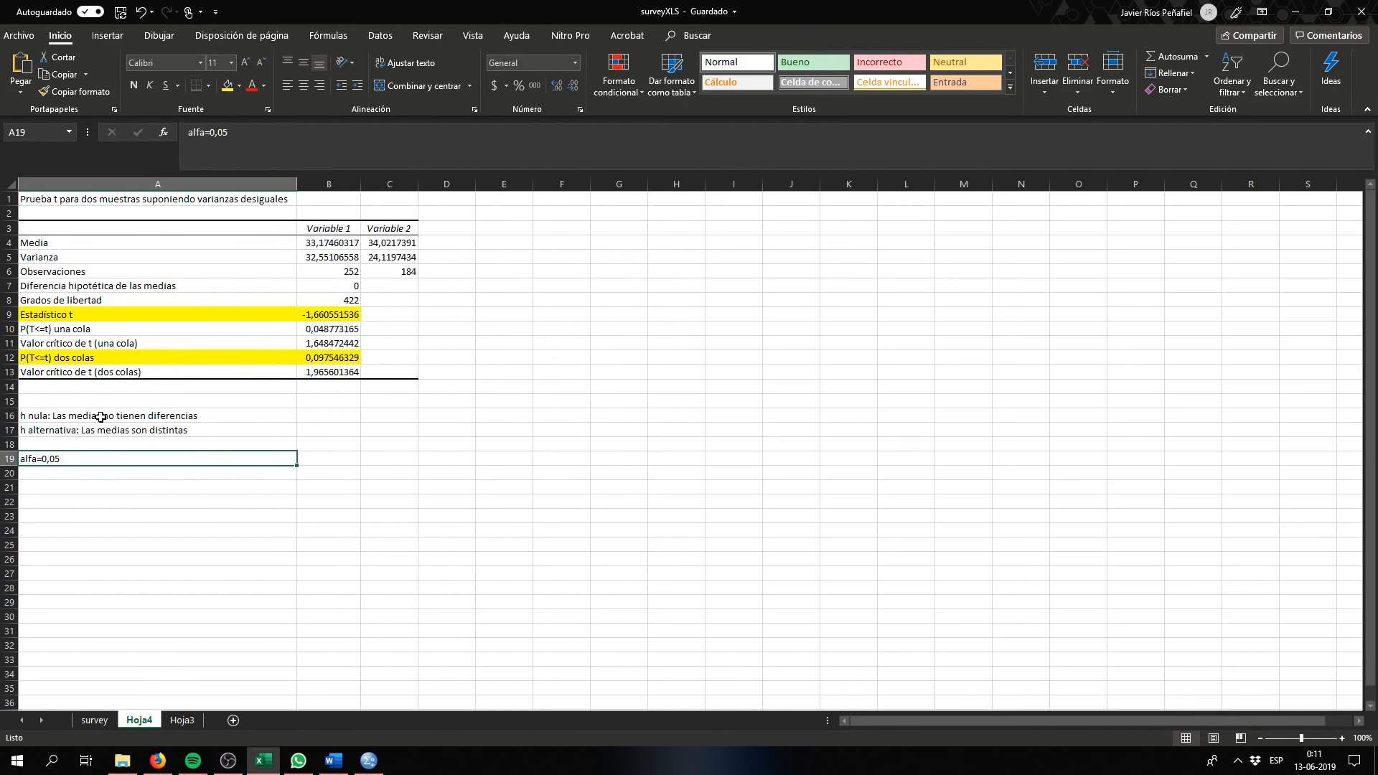
{"action": "left_click", "coordinate": [229, 92]}
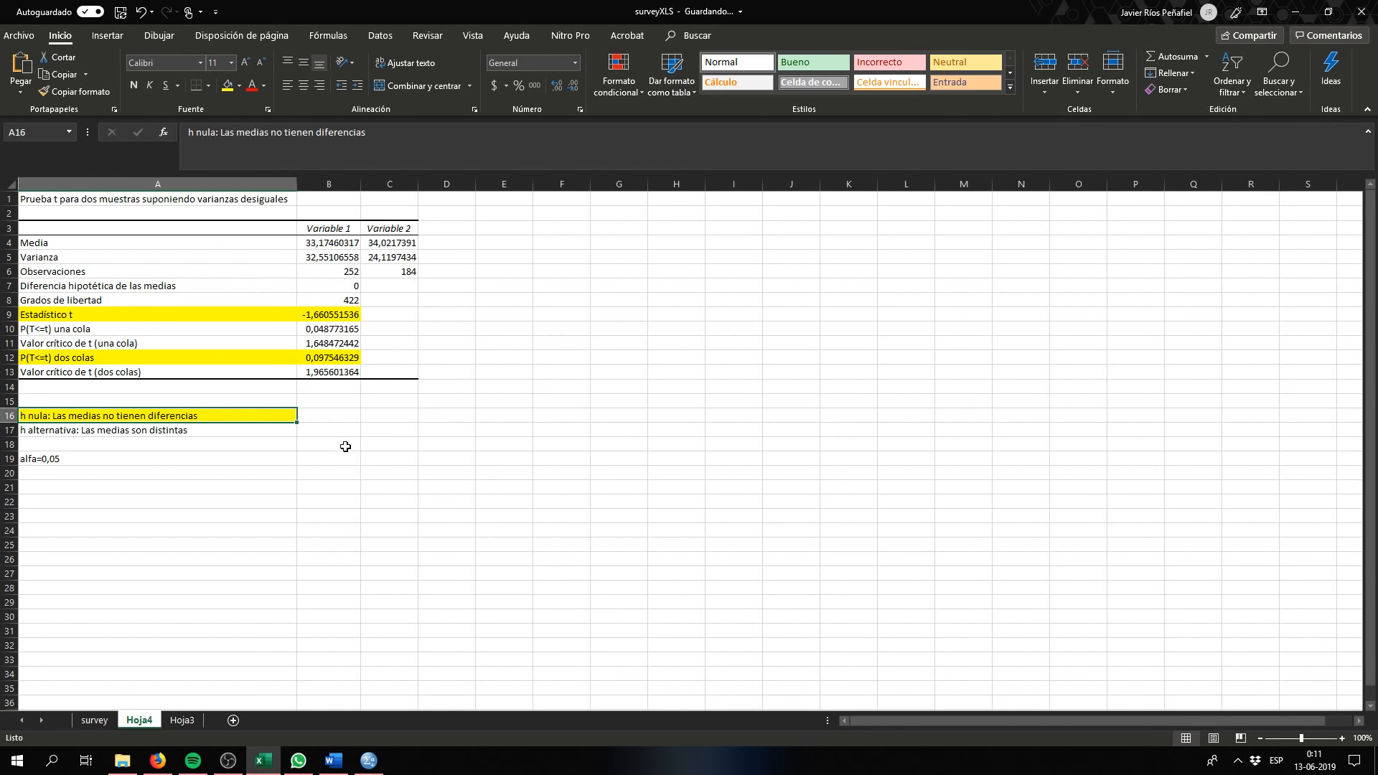
Step: Begin the conclusion in C16 with "Con un puntaje P de 0,09 para nuestra prueba t"
{"action": "left_click", "coordinate": [389, 416]}
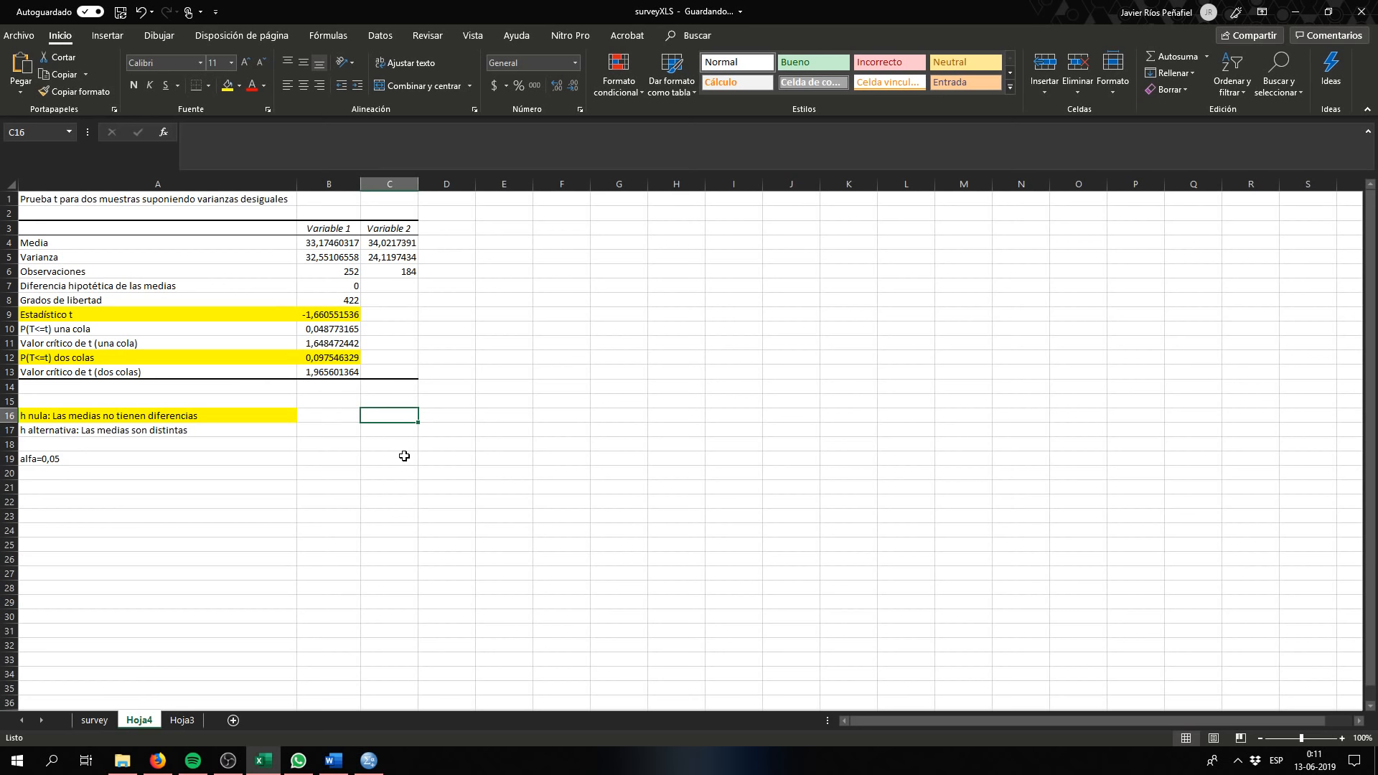
{"action": "type", "text": "Se acept"}
{"action": "key", "text": "BackSpace"}
{"action": "key", "text": "BackSpace"}
{"action": "key", "text": "BackSpace"}
{"action": "key", "text": "BackSpace"}
{"action": "key", "text": "BackSpace"}
{"action": "key", "text": "BackSpace"}
{"action": "key", "text": "BackSpace"}
{"action": "key", "text": "BackSpace"}
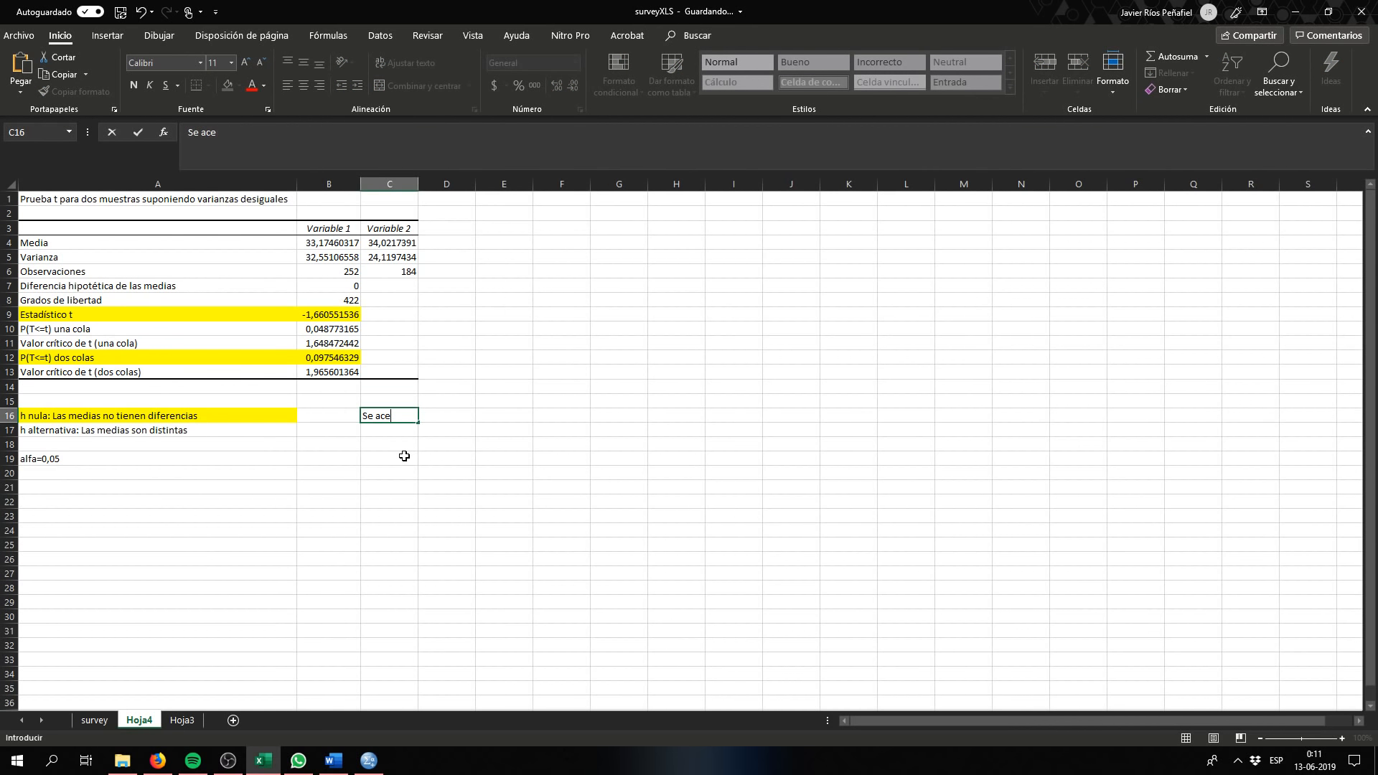
{"action": "type", "text": "Con un"}
{"action": "type", "text": "a prueba"}
{"action": "key", "text": "BackSpace"}
{"action": "key", "text": "BackSpace"}
{"action": "key", "text": "BackSpace"}
{"action": "key", "text": "BackSpace"}
{"action": "key", "text": "BackSpace"}
{"action": "key", "text": "BackSpace"}
{"action": "key", "text": "BackSpace"}
{"action": "key", "text": "BackSpace"}
{"action": "key", "text": "BackSpace"}
{"action": "type", "text": "un puntaje P de "}
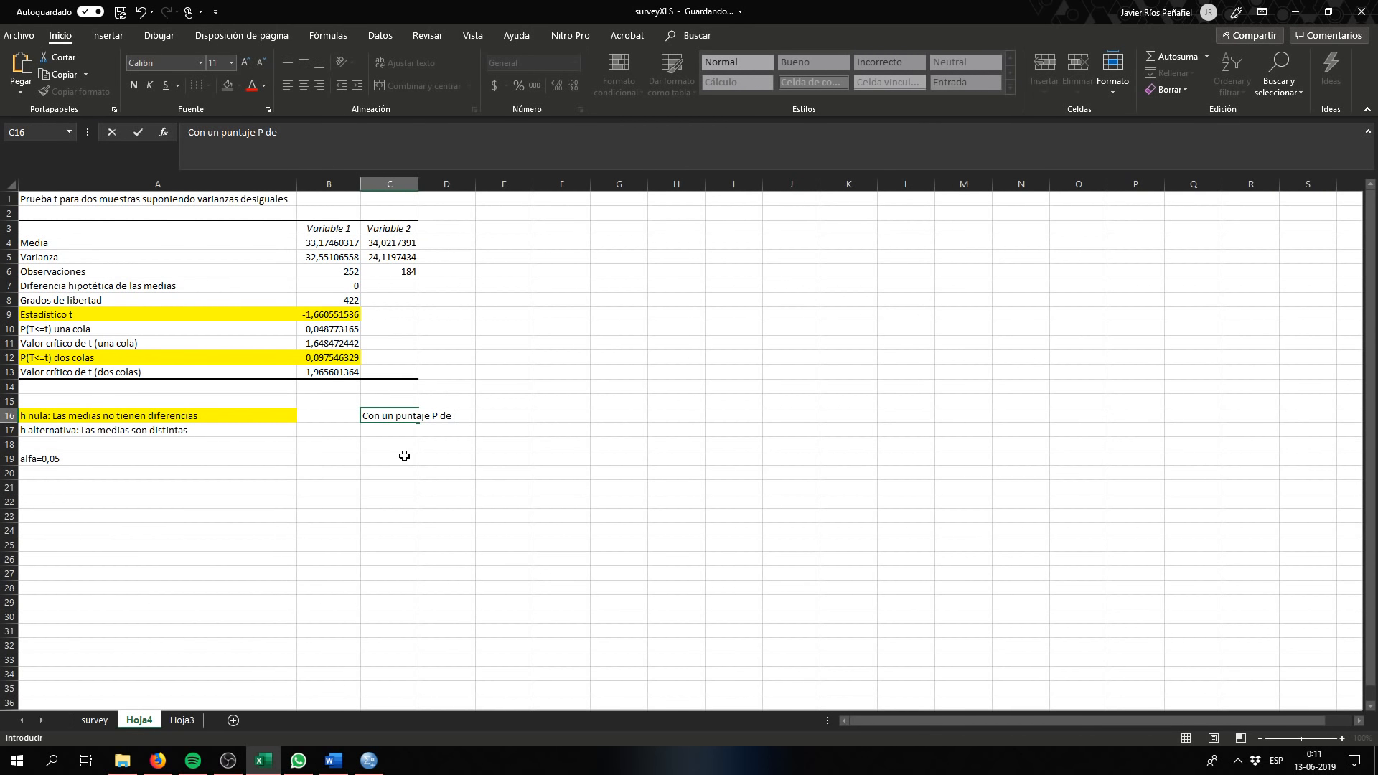
{"action": "type", "text": "0,09 para nuestra pru"}
{"action": "type", "text": "eba t"}
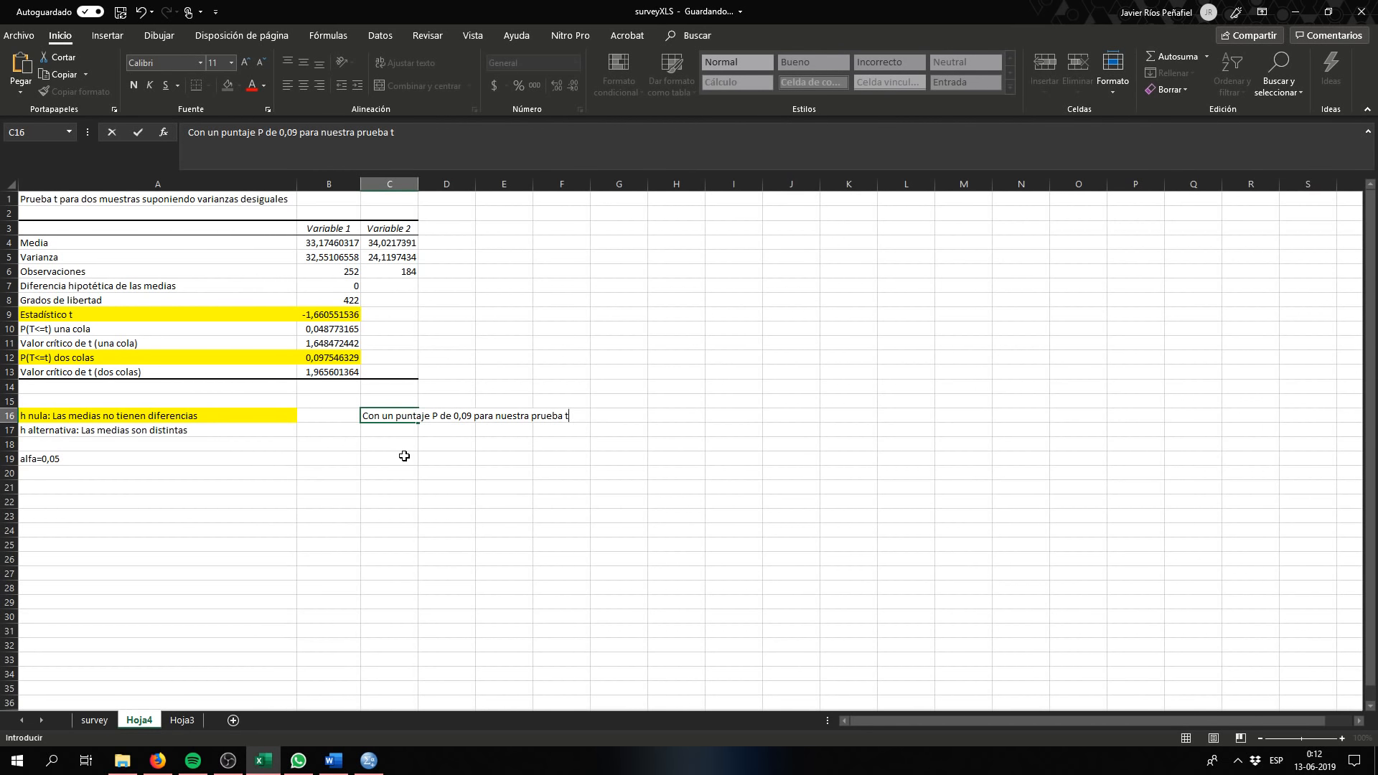
Step: Continue the conclusion in C16 with "se acepta la hipótesis nula, por lo que las medias de"
{"action": "type", "text": " se acepta la hipótesis"}
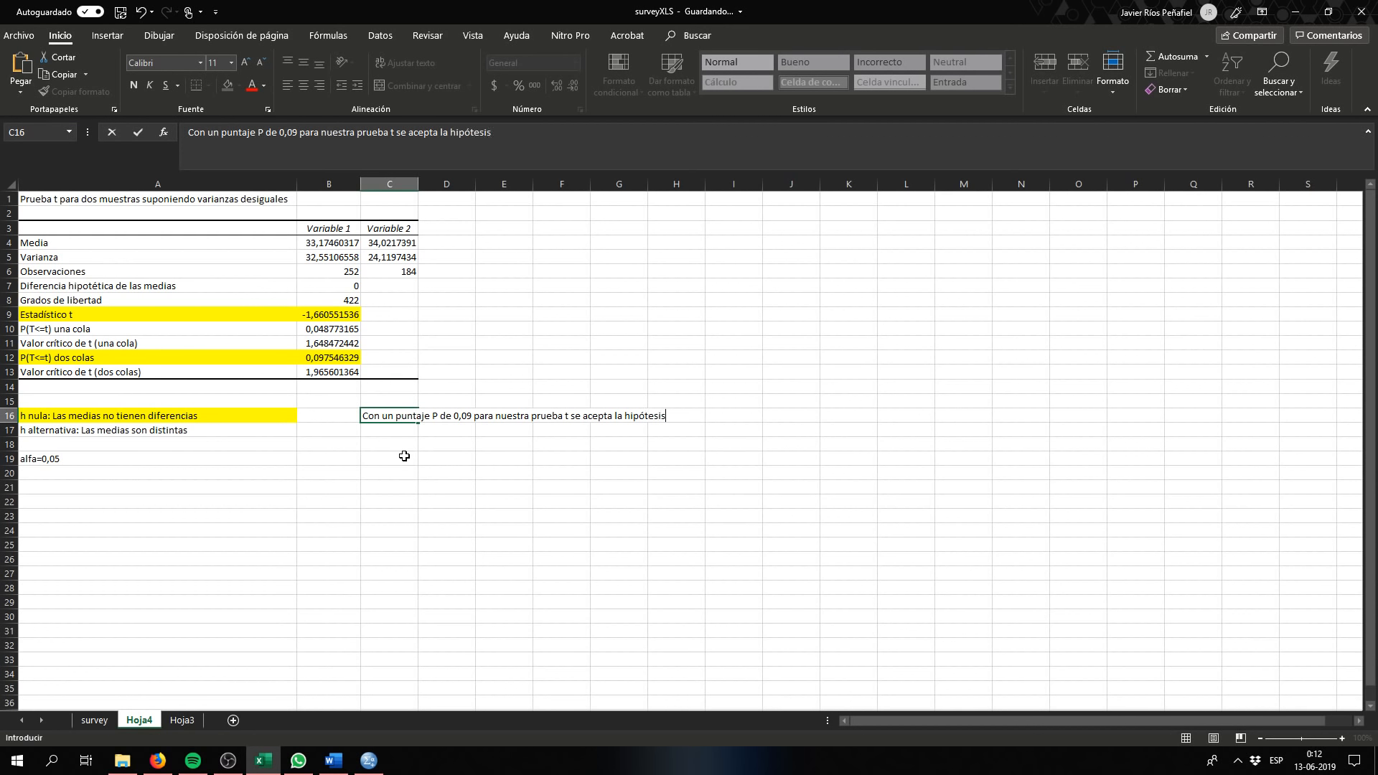
{"action": "type", "text": " nula, por lo que las medias"}
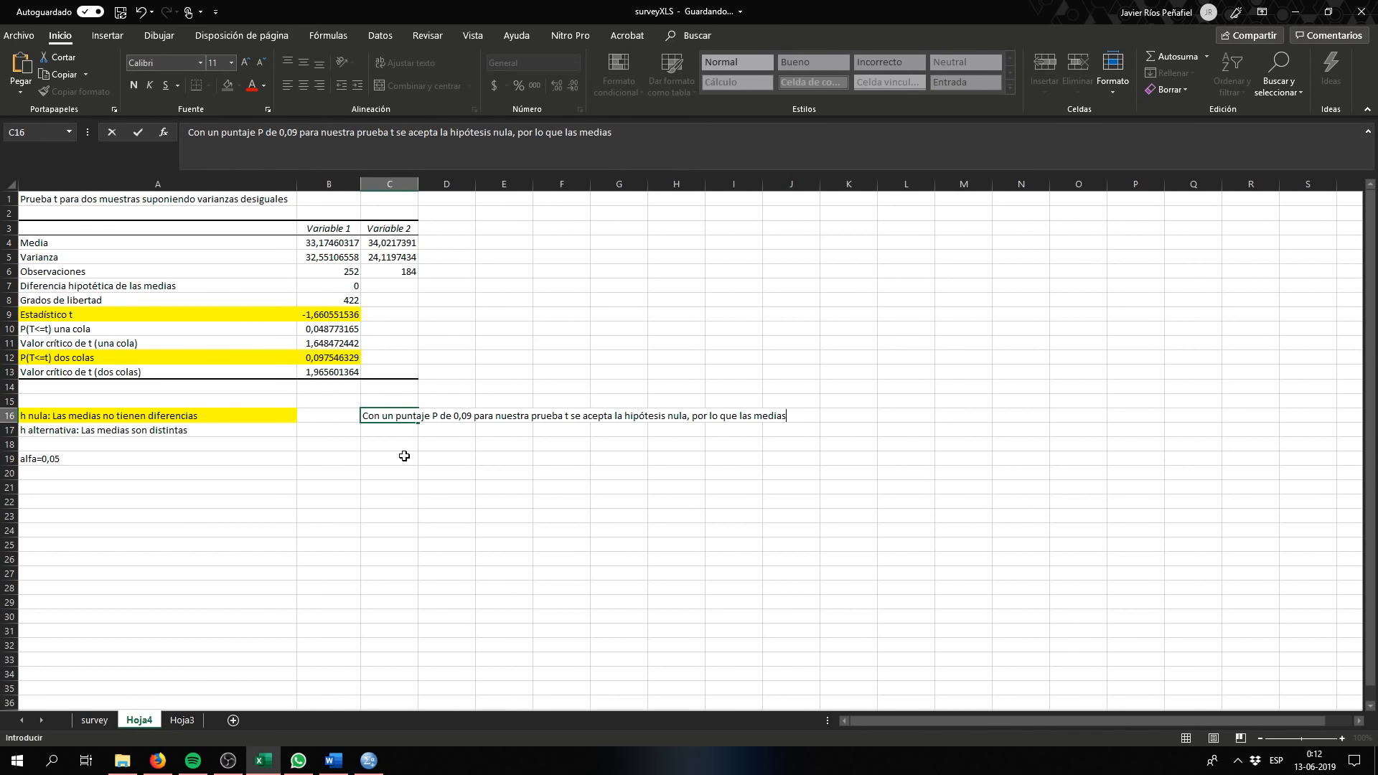
{"action": "type", "text": " de"}
Step: Check the survey and Hoja3 sheets for the variable being compared by sex, and return to Hoja4
{"action": "left_click", "coordinate": [94, 720]}
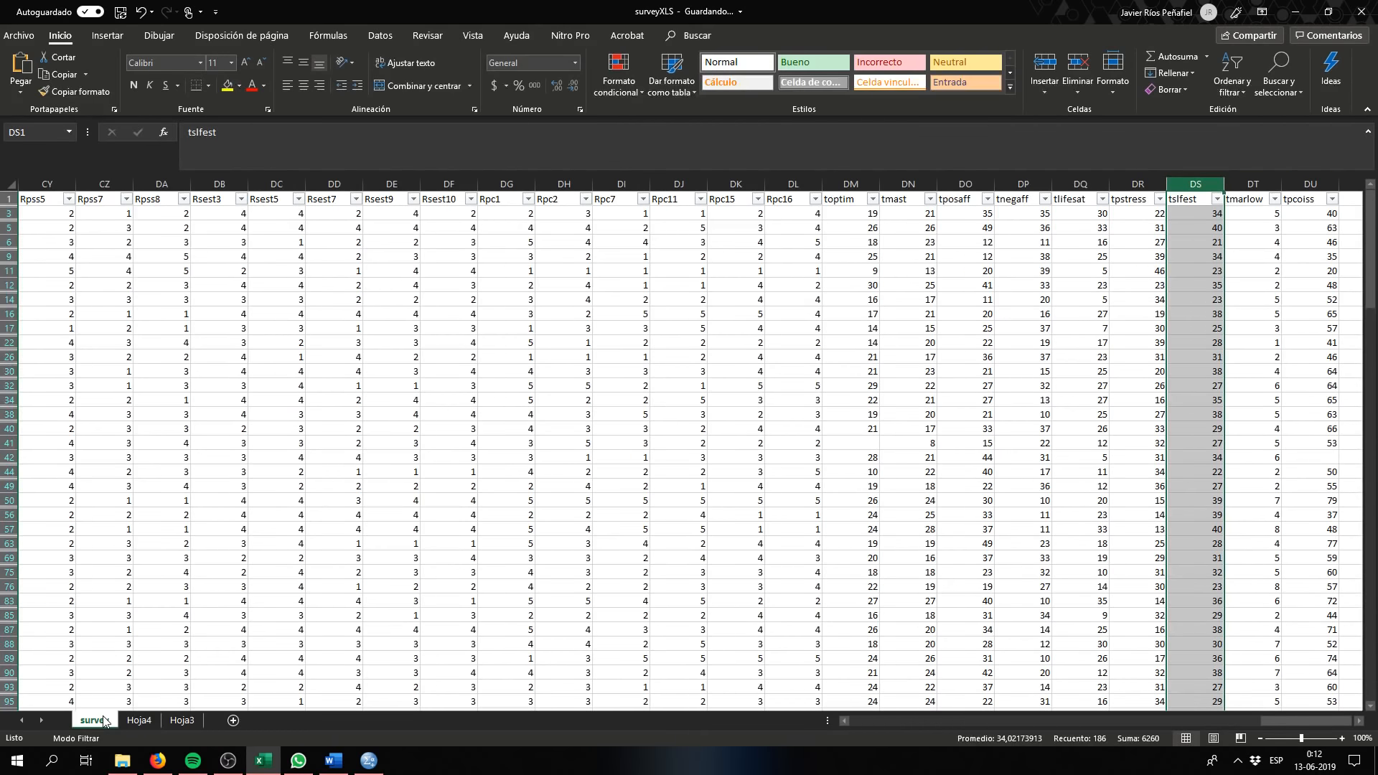
{"action": "left_click", "coordinate": [139, 720]}
{"action": "left_click", "coordinate": [185, 720]}
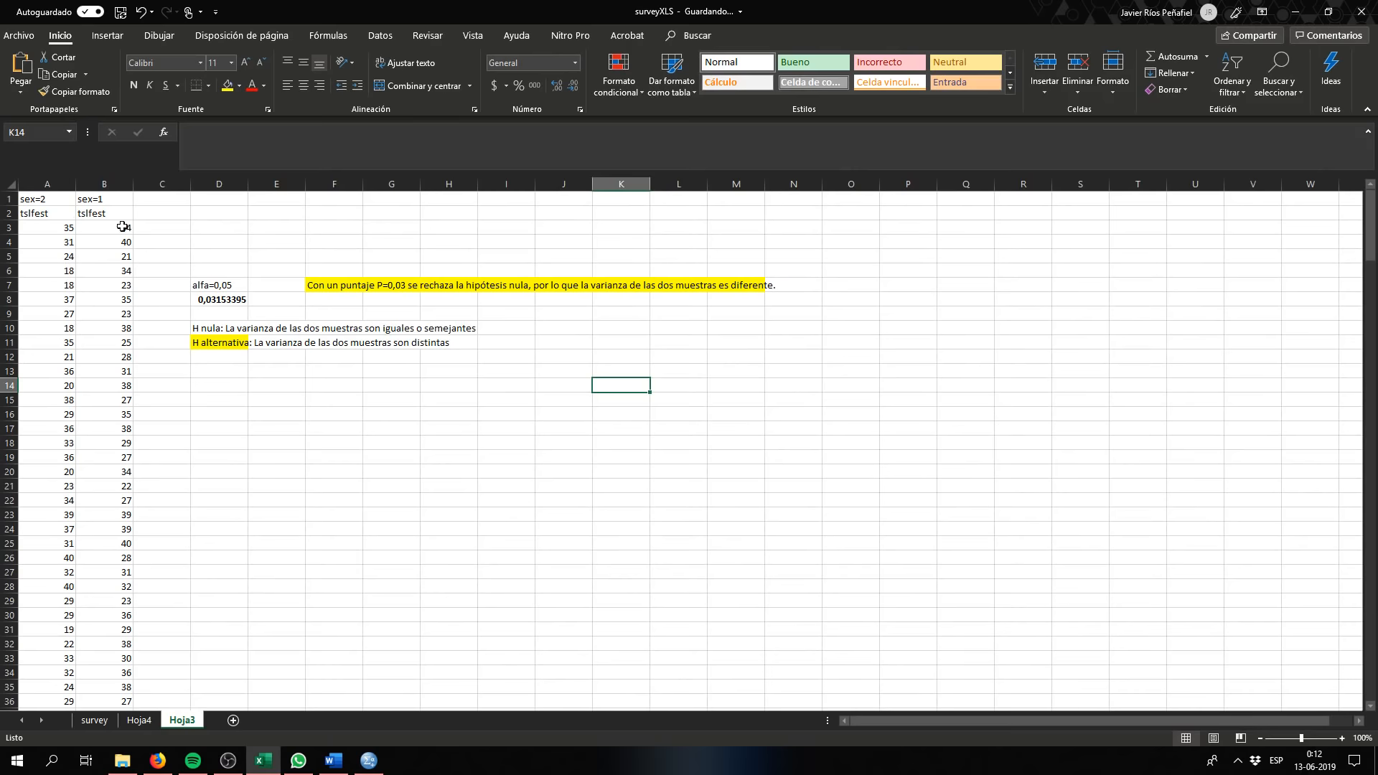
{"action": "key", "text": "alt+Tab"}
{"action": "key", "text": "alt+Tab"}
{"action": "left_click", "coordinate": [140, 720]}
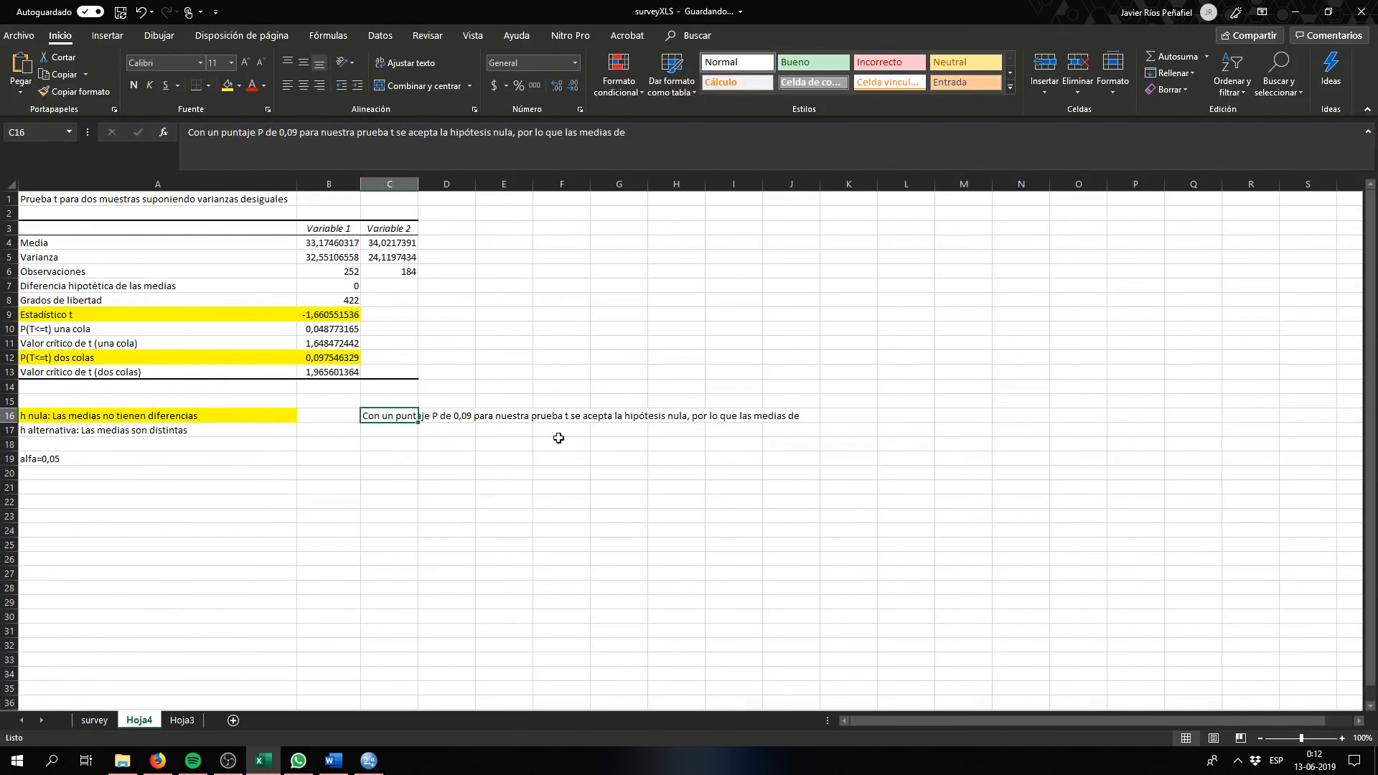
Step: Complete the conclusion in C16 with "autoestima para cada sexo no presentan diferencias significativas."
{"action": "left_click", "coordinate": [667, 131]}
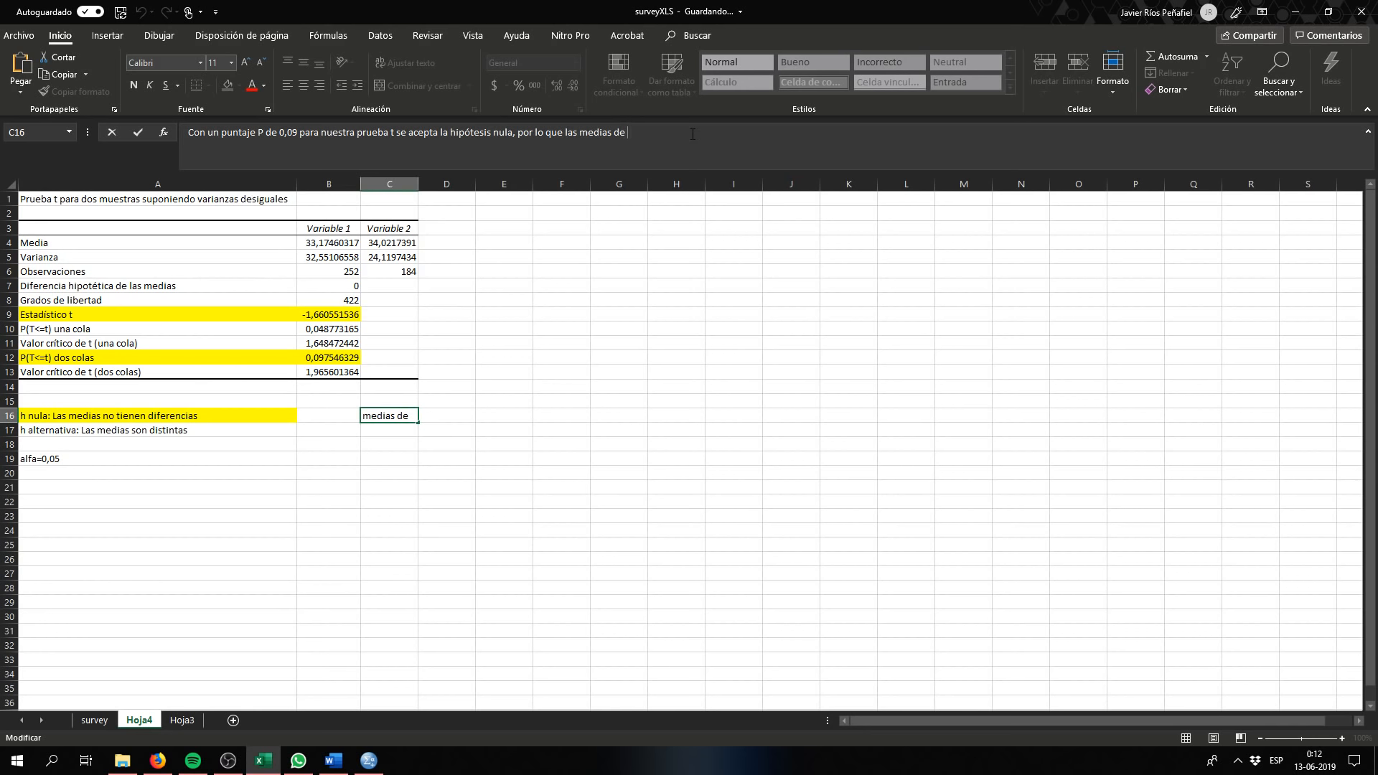
{"action": "type", "text": "autoestima para cada sexo no presentan diferencias signi"}
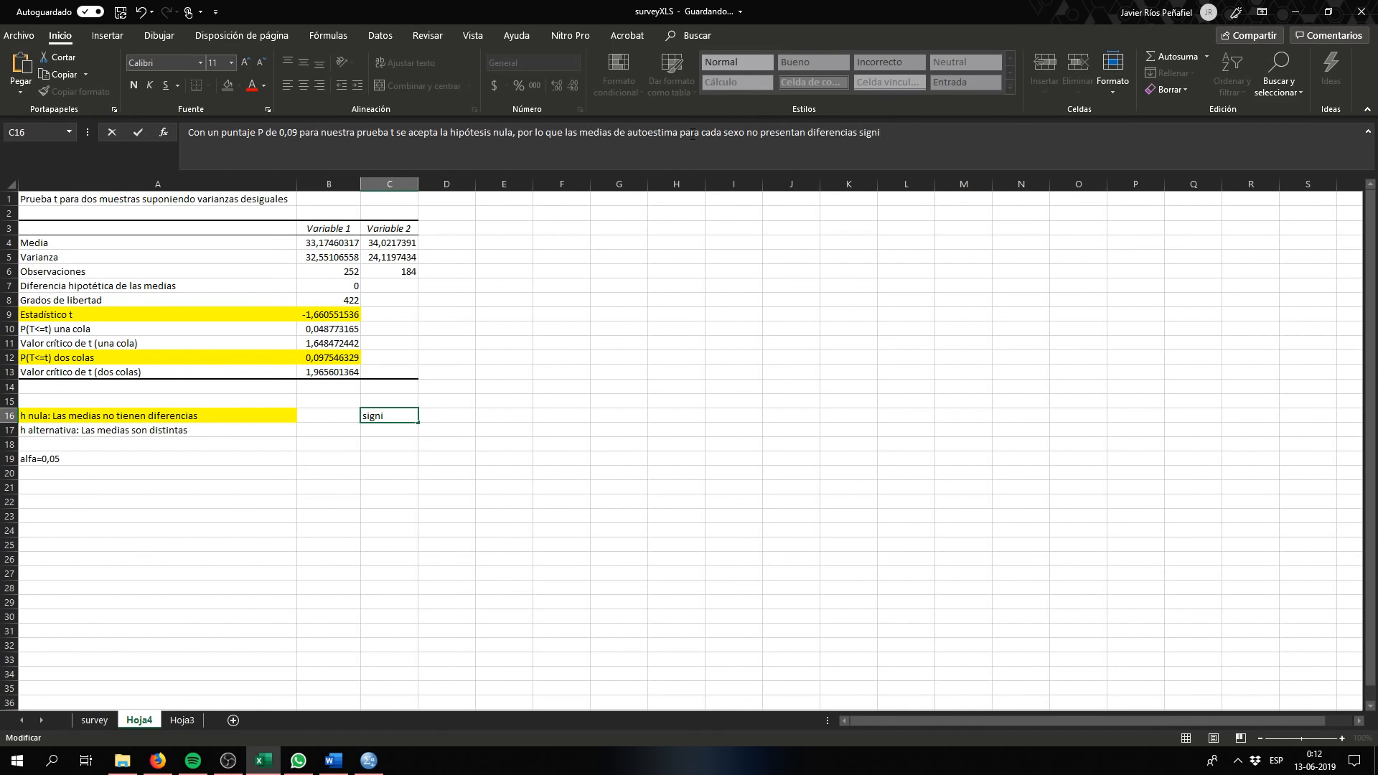
{"action": "type", "text": "ficativas."}
{"action": "key", "text": "Return"}
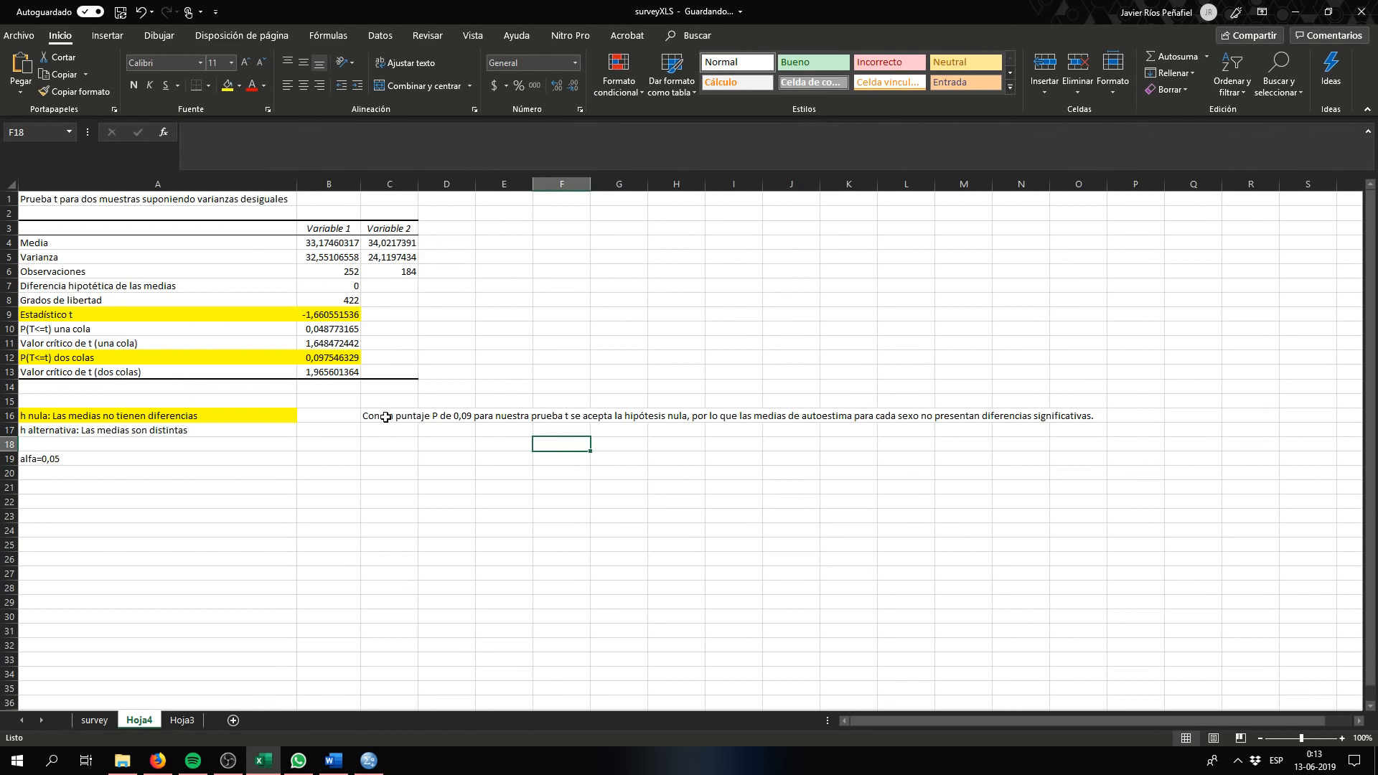
Step: Fill the cells C16:O16 spanned by the conclusion sentence with yellow
{"action": "left_click_drag", "start_coordinate": [387, 419], "coordinate": [1127, 400]}
{"action": "left_click", "coordinate": [228, 85]}
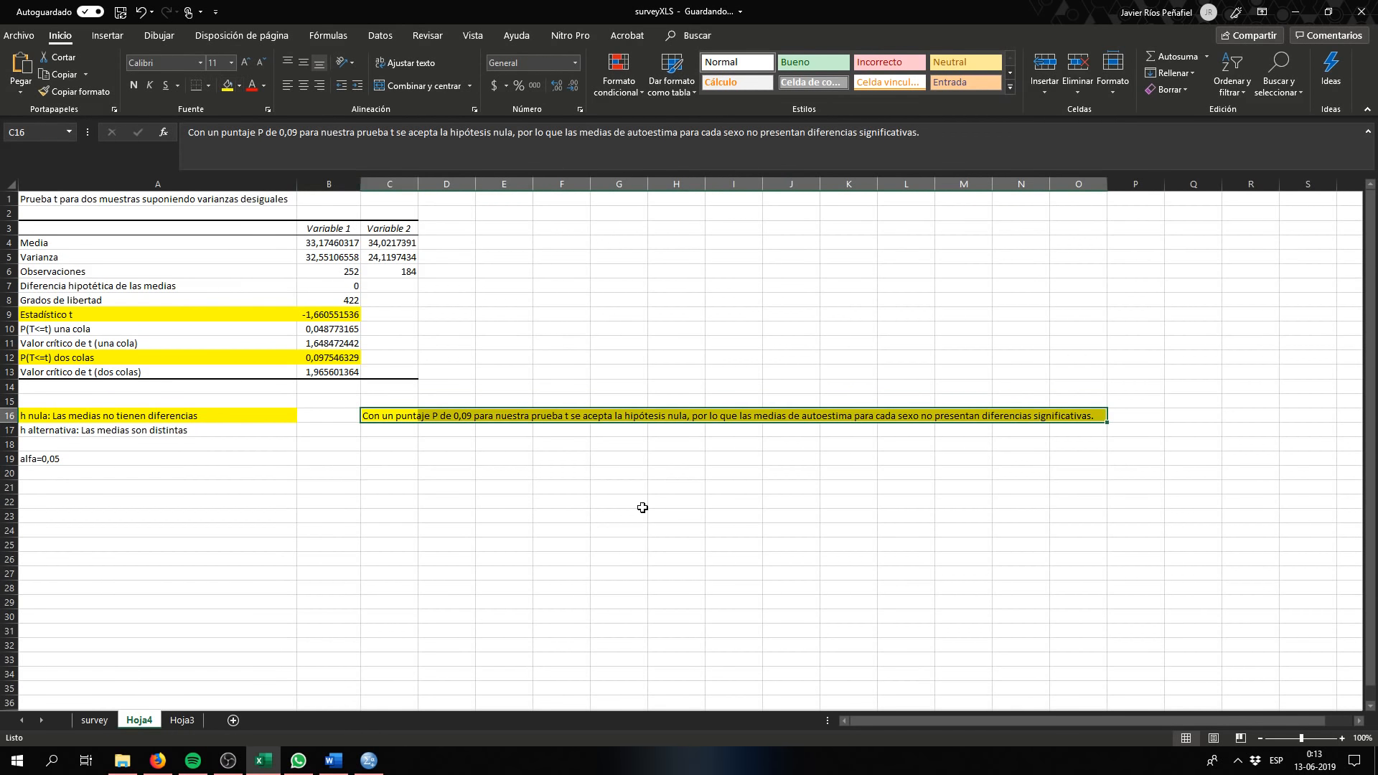
{"action": "left_click", "coordinate": [618, 501]}
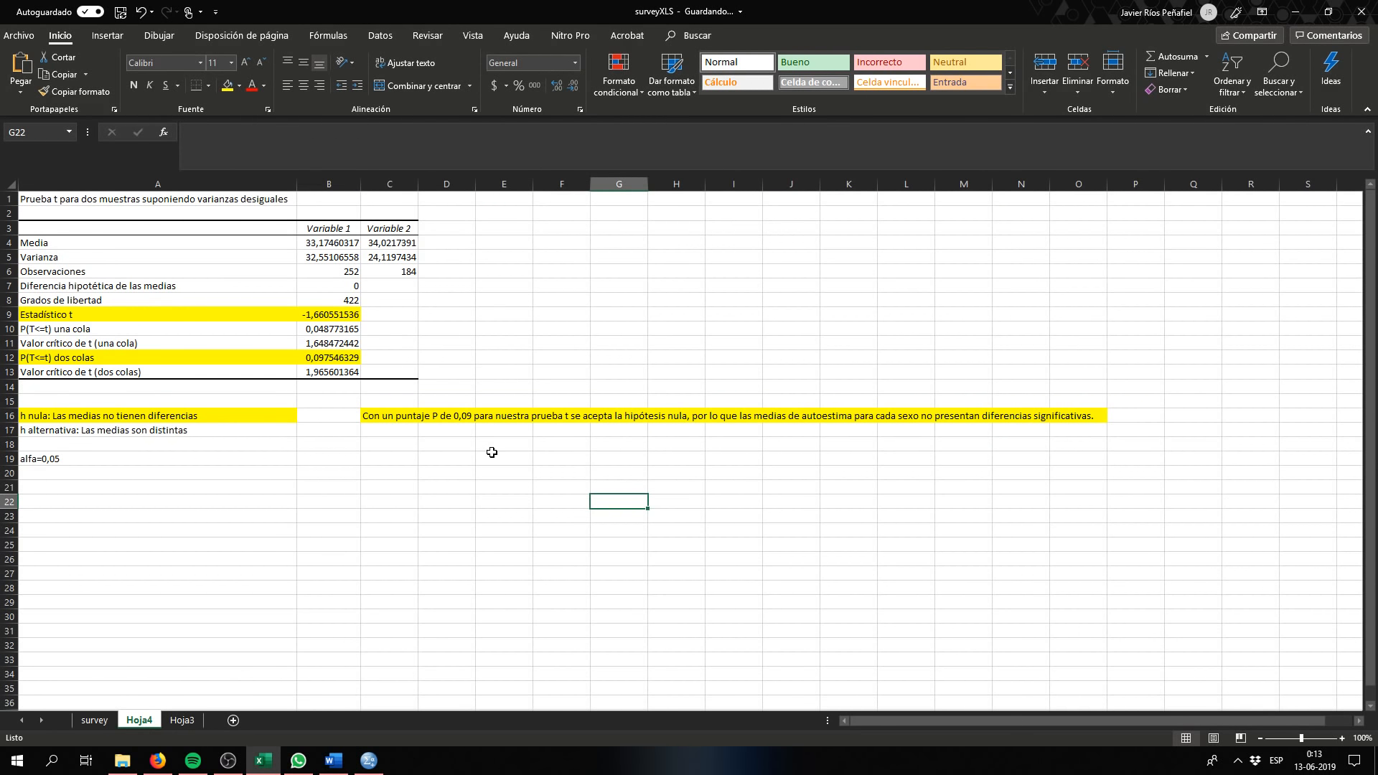